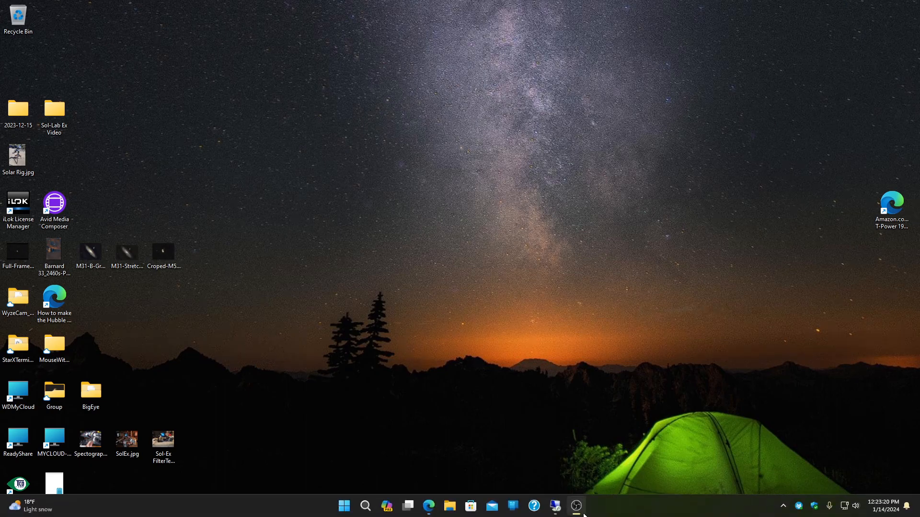
{"action": "left_click", "coordinate": [559, 510]}
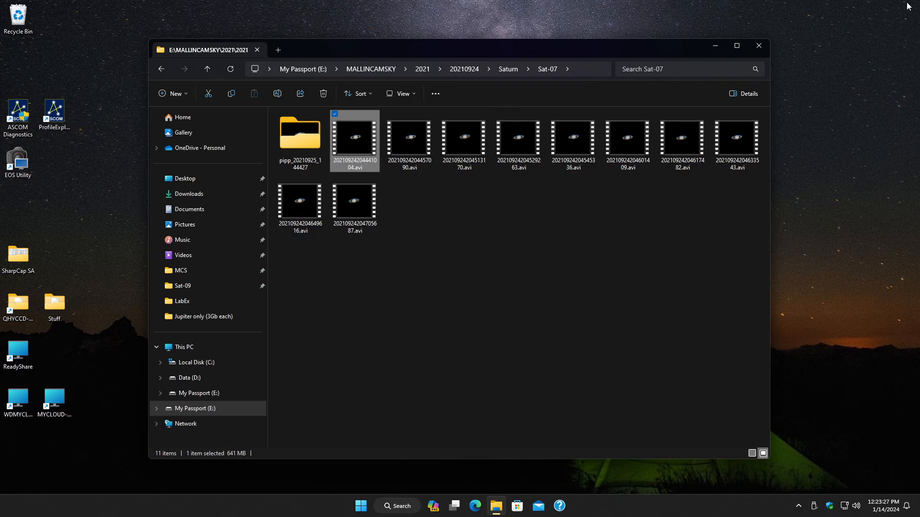
{"action": "mouse_move", "coordinate": [474, 3]}
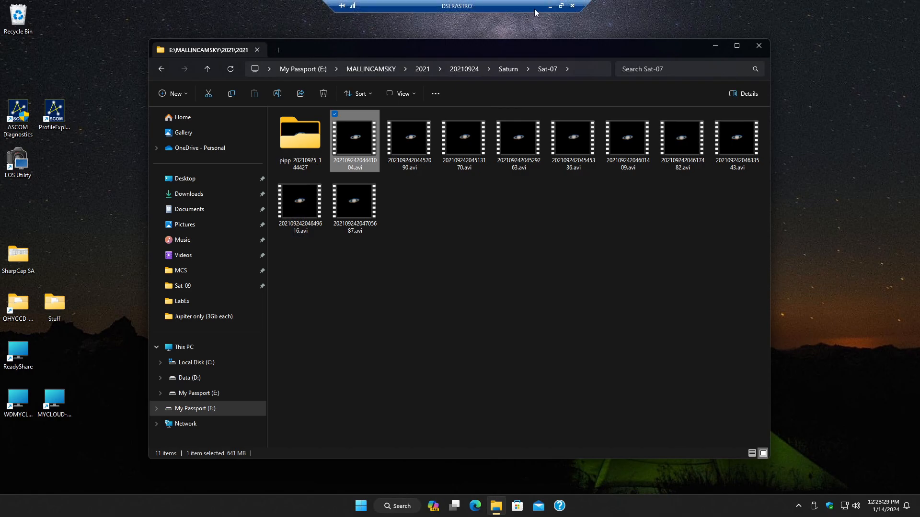
{"action": "left_click", "coordinate": [550, 6]}
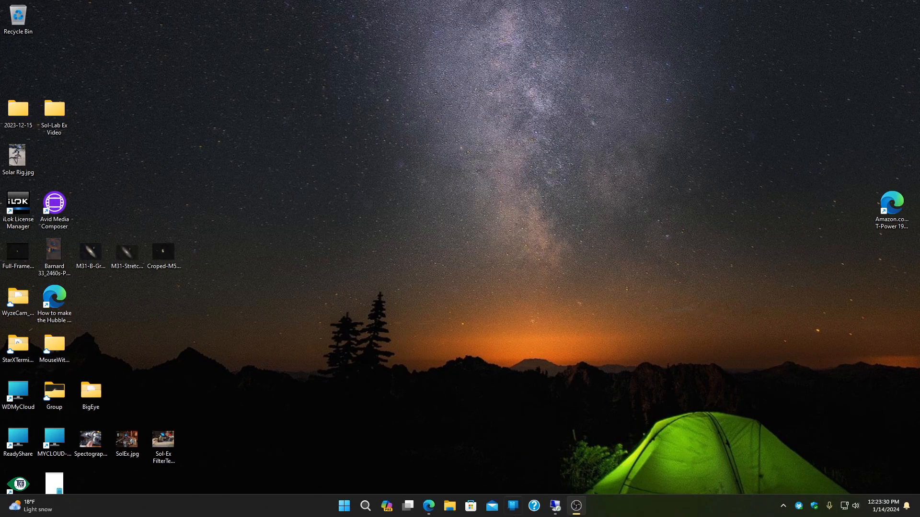
Copy the phone photo of the mini PC in its plastic box from Phone Link and paste it onto the desktop.
{"action": "left_click", "coordinate": [520, 505]}
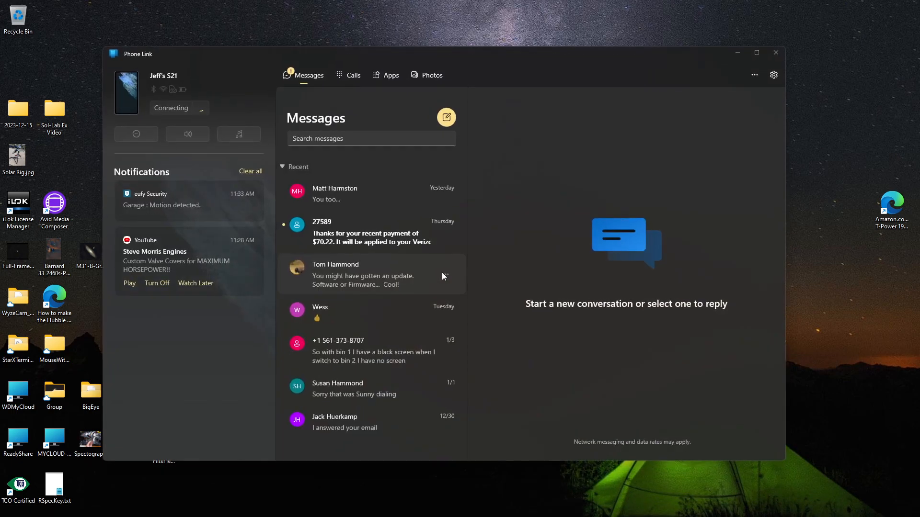
{"action": "left_click", "coordinate": [412, 75]}
{"action": "left_click", "coordinate": [361, 170]}
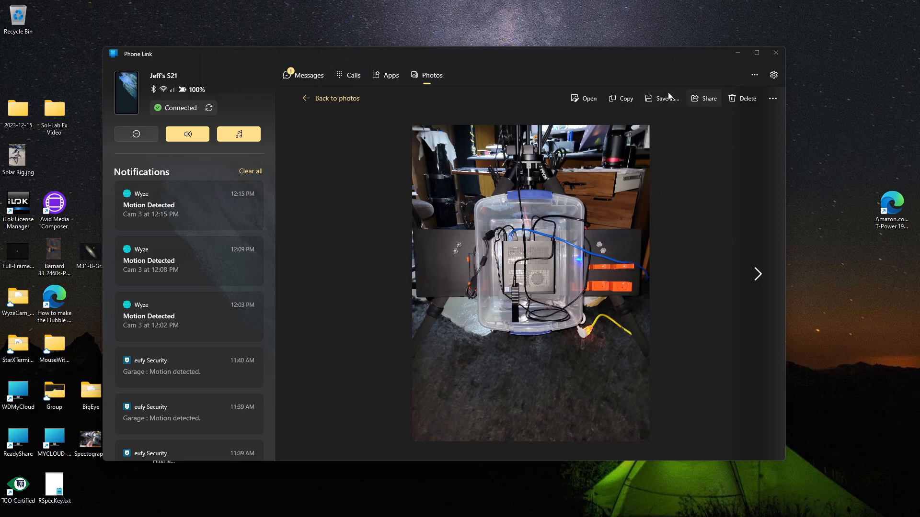
{"action": "left_click", "coordinate": [630, 99]}
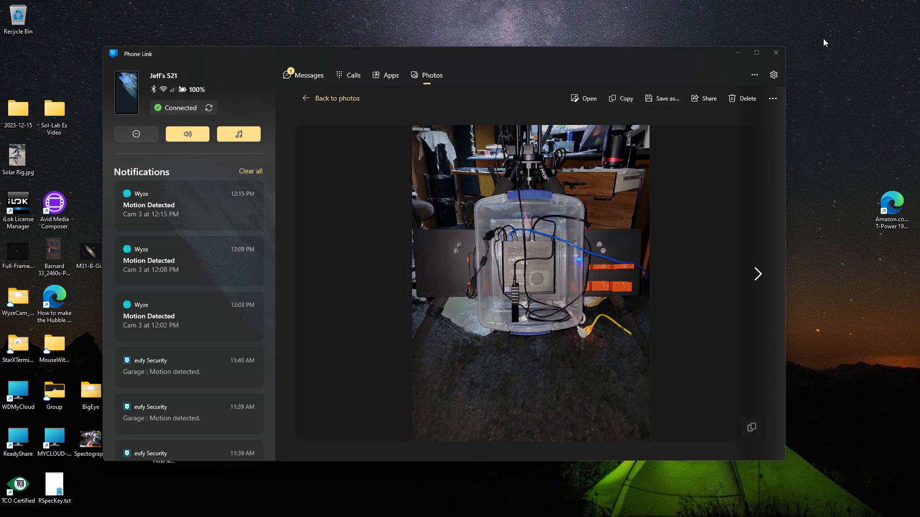
{"action": "left_click", "coordinate": [776, 53]}
{"action": "right_click", "coordinate": [420, 128]}
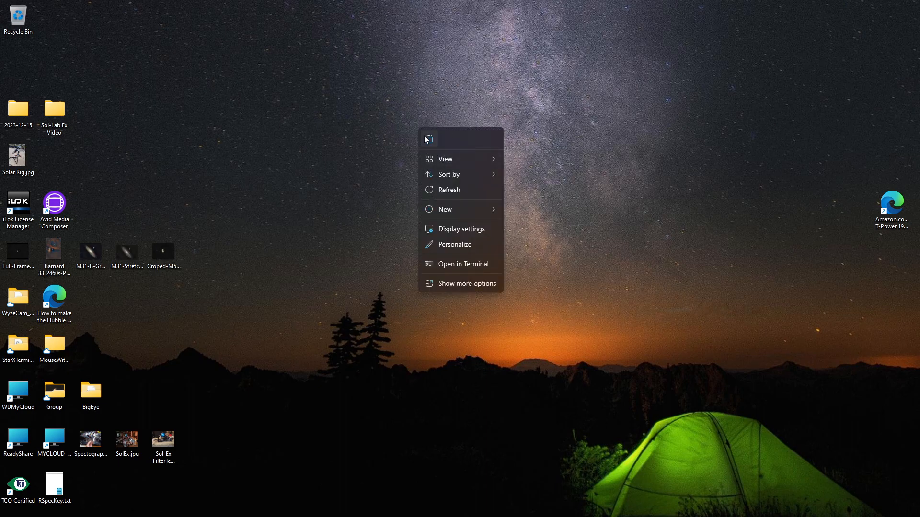
{"action": "left_click", "coordinate": [425, 137]}
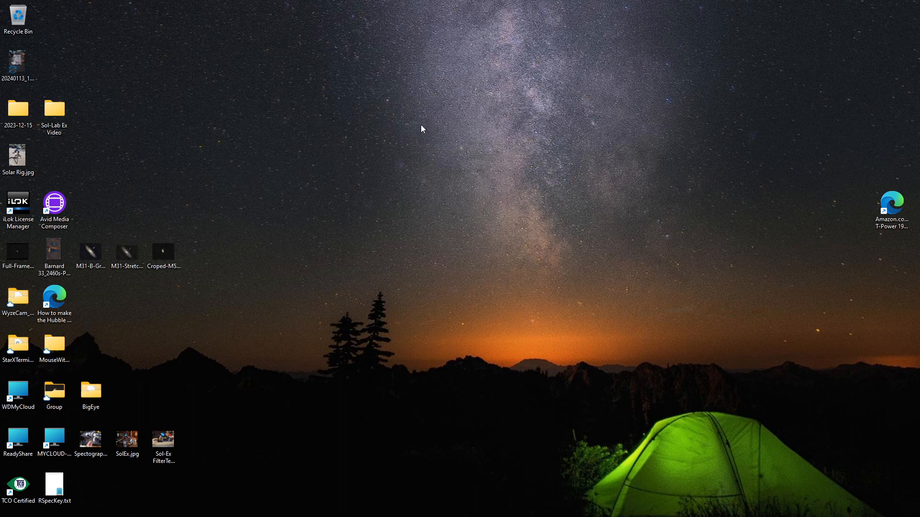
View 20240113_123117.jpg in Photos, examine the mini PC and its cabling up close, and close the photo.
{"action": "right_click", "coordinate": [22, 59]}
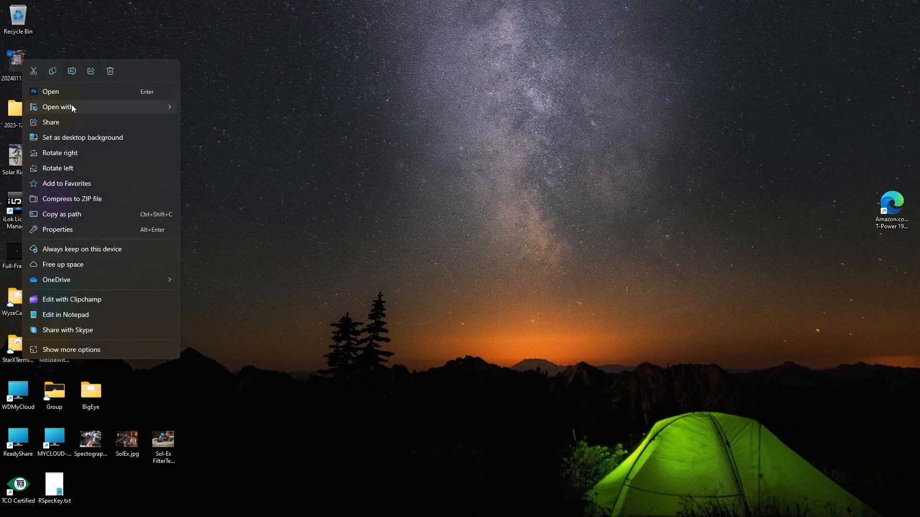
{"action": "mouse_move", "coordinate": [153, 105]}
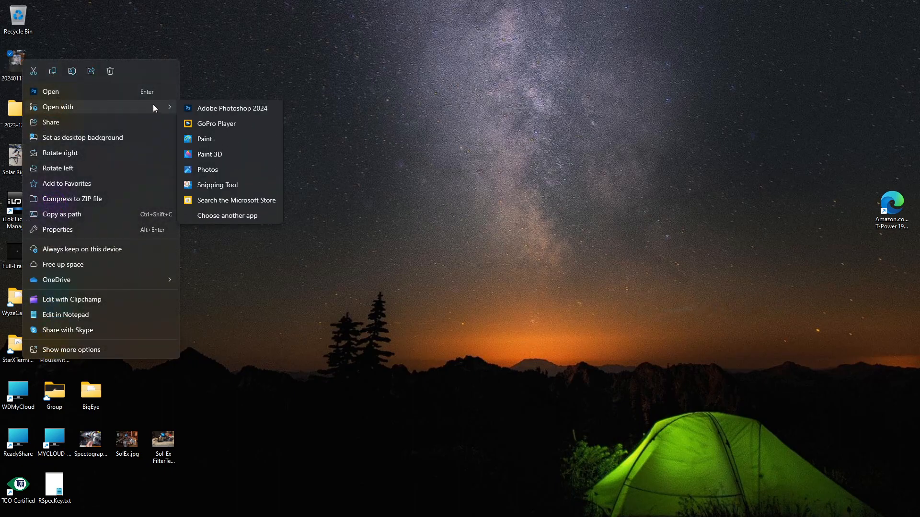
{"action": "left_click", "coordinate": [212, 172]}
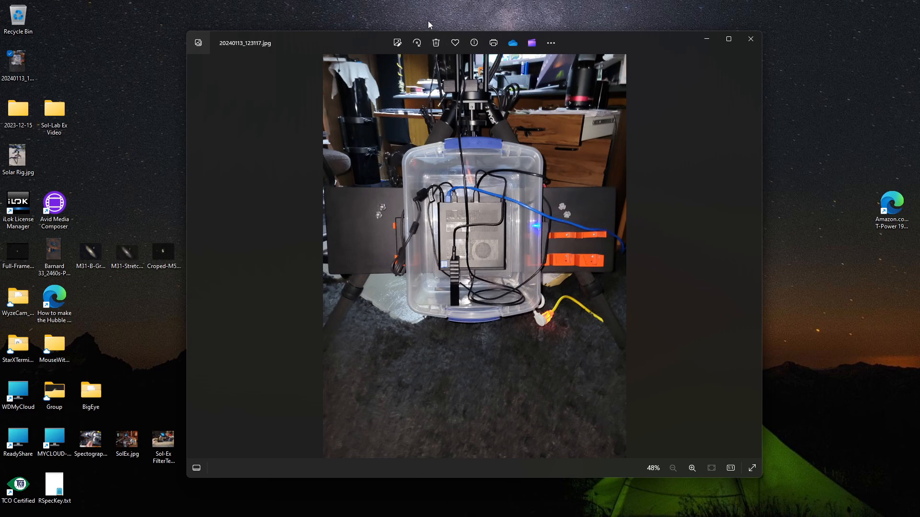
{"action": "scroll", "coordinate": [521, 228], "scroll_direction": "up", "scroll_amount": 4}
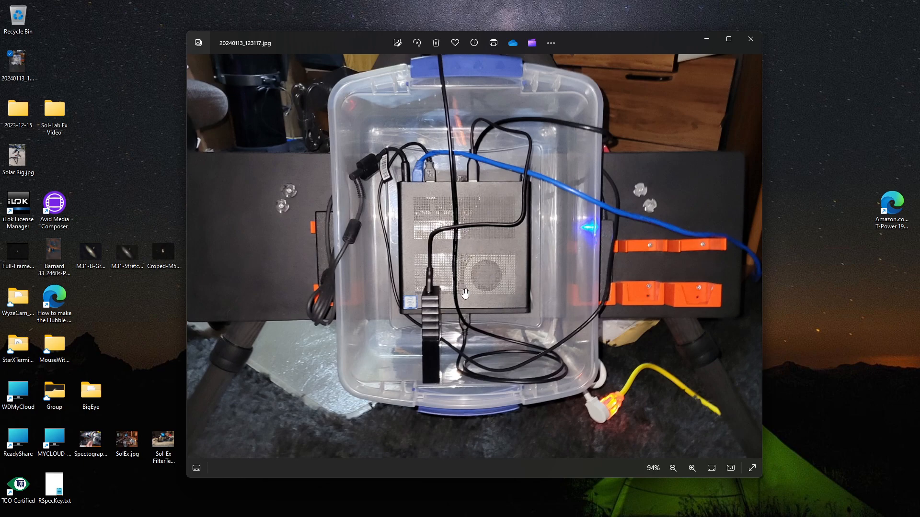
{"action": "left_click", "coordinate": [750, 39]}
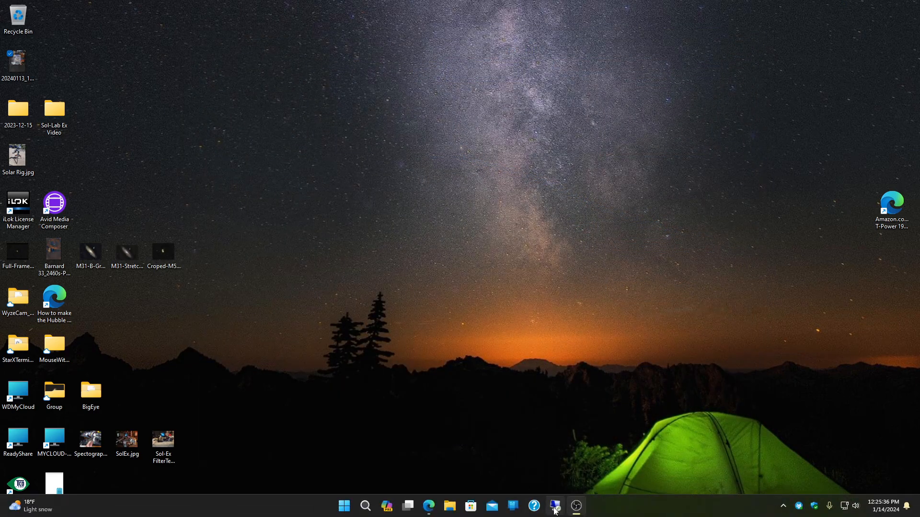
Switch to the DSLRASTRO remote desktop and show its device and Windows specifications in the System About settings.
{"action": "left_click", "coordinate": [556, 506]}
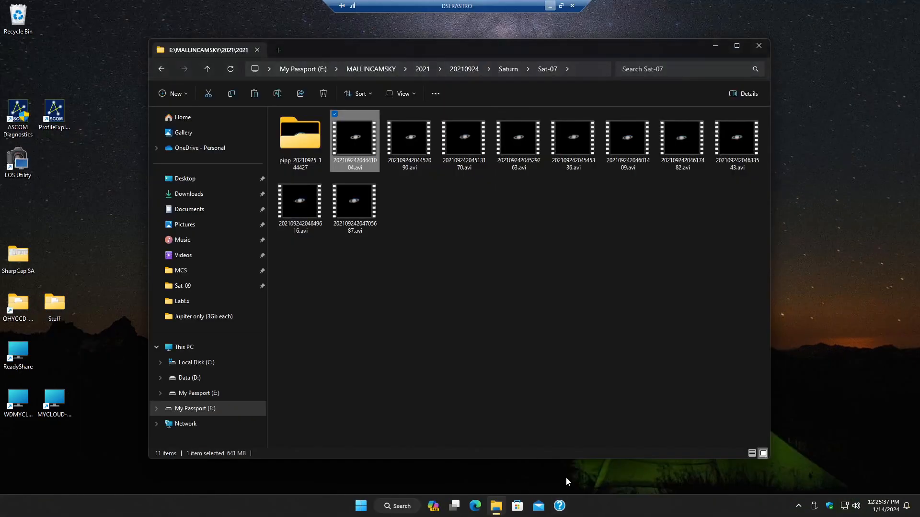
{"action": "left_click", "coordinate": [364, 507]}
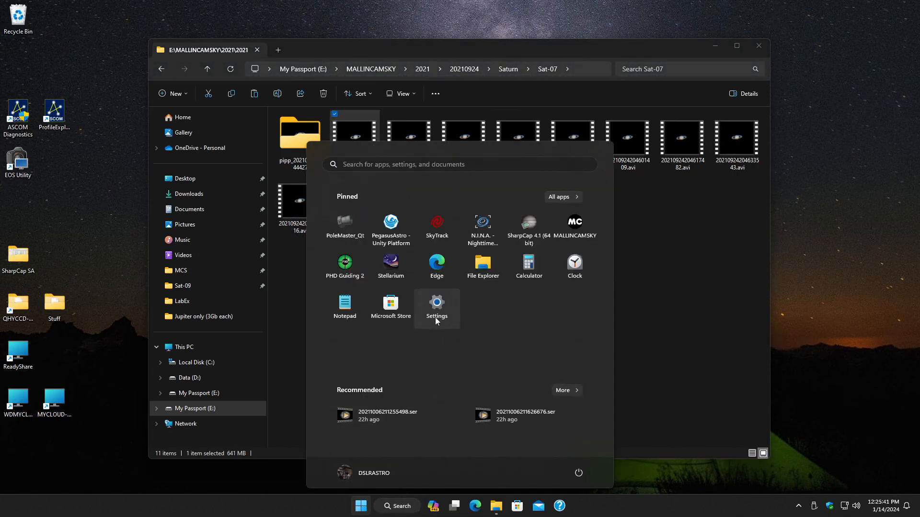
{"action": "left_click", "coordinate": [435, 306]}
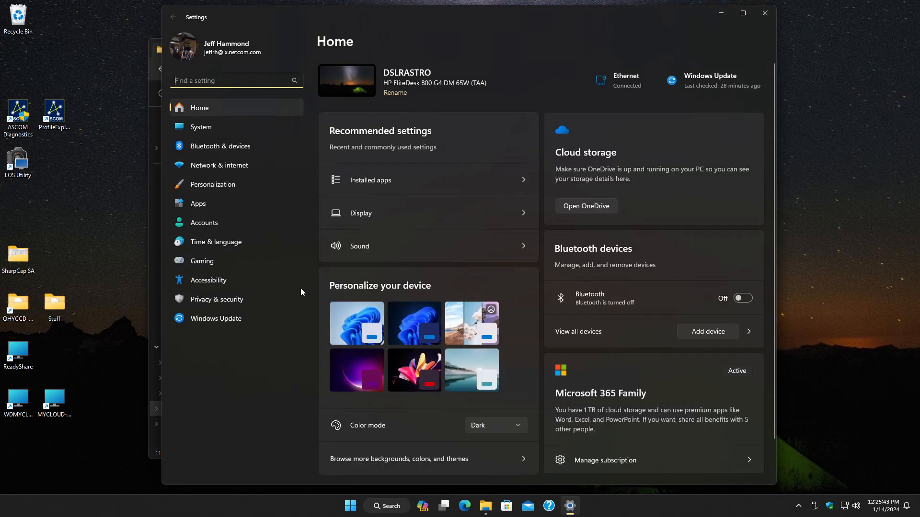
{"action": "left_click", "coordinate": [205, 130]}
{"action": "scroll", "coordinate": [418, 338], "scroll_direction": "down", "scroll_amount": 5}
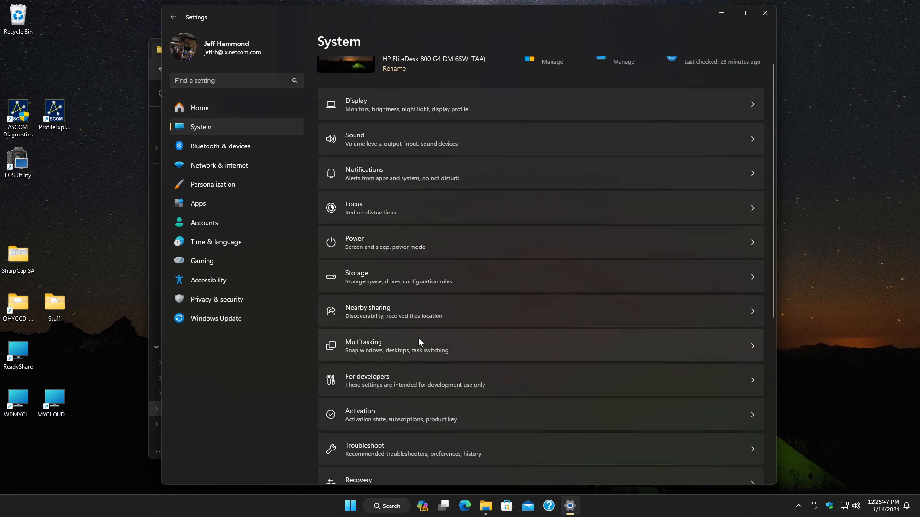
{"action": "left_click", "coordinate": [377, 443]}
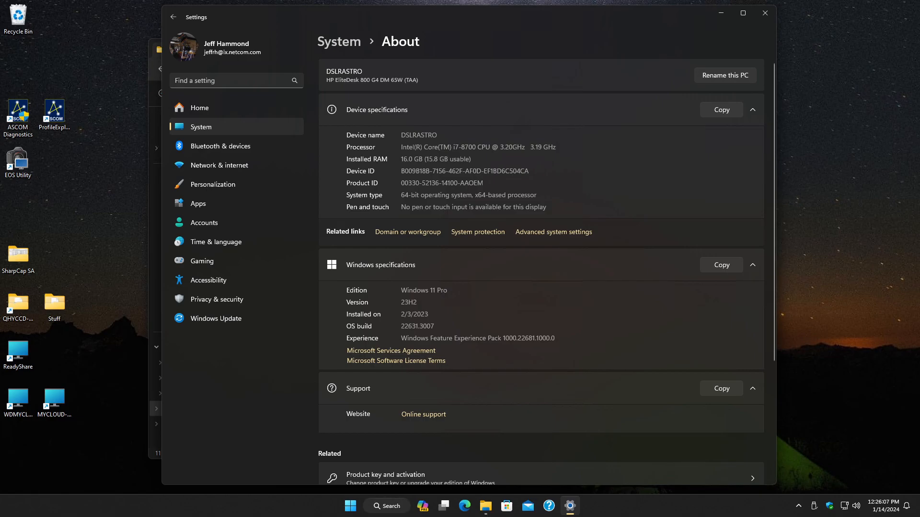
Check the remote computer's drives under This PC, and close File Explorer and Settings.
{"action": "left_click", "coordinate": [489, 509]}
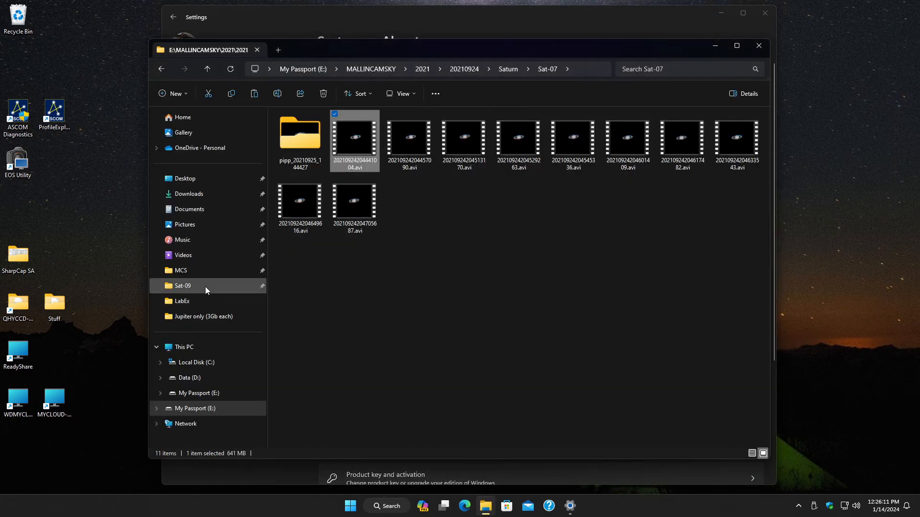
{"action": "left_click", "coordinate": [186, 347]}
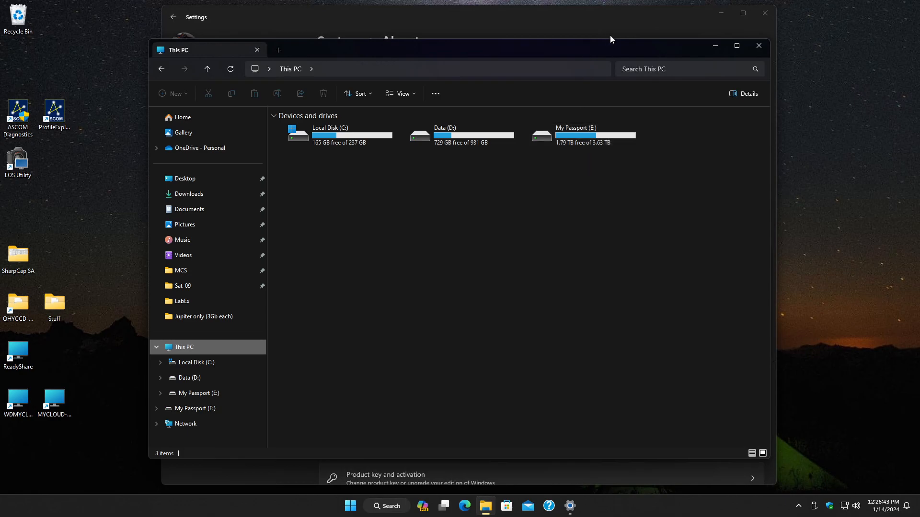
{"action": "left_click", "coordinate": [759, 46]}
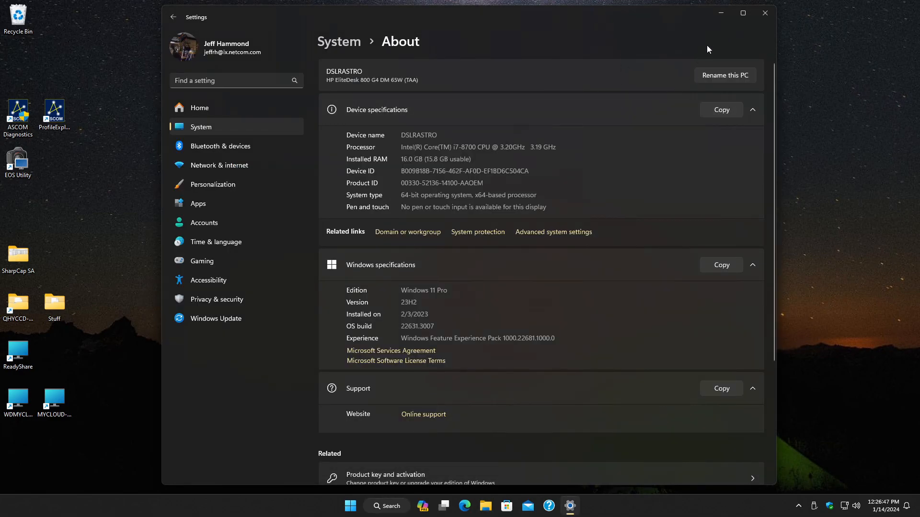
{"action": "left_click", "coordinate": [765, 13]}
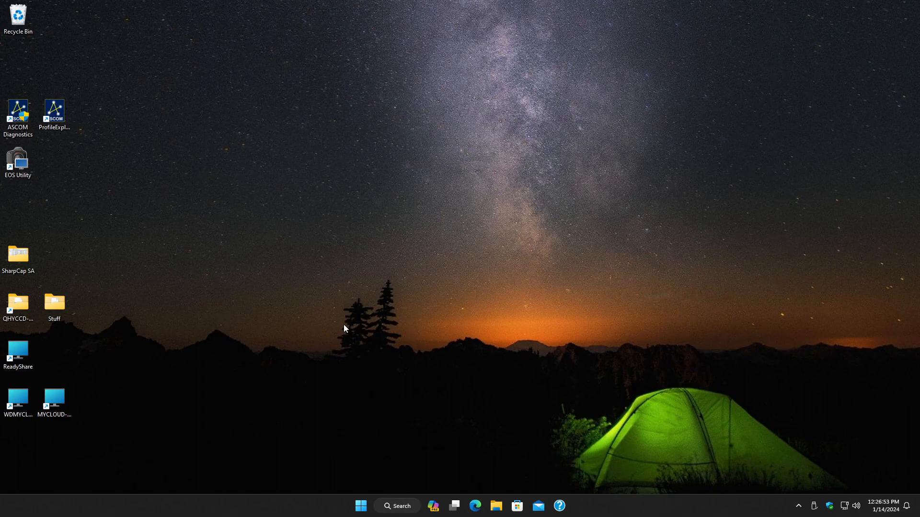
Examine the remote computer's CPU performance in Task Manager and close it.
{"action": "right_click", "coordinate": [622, 500]}
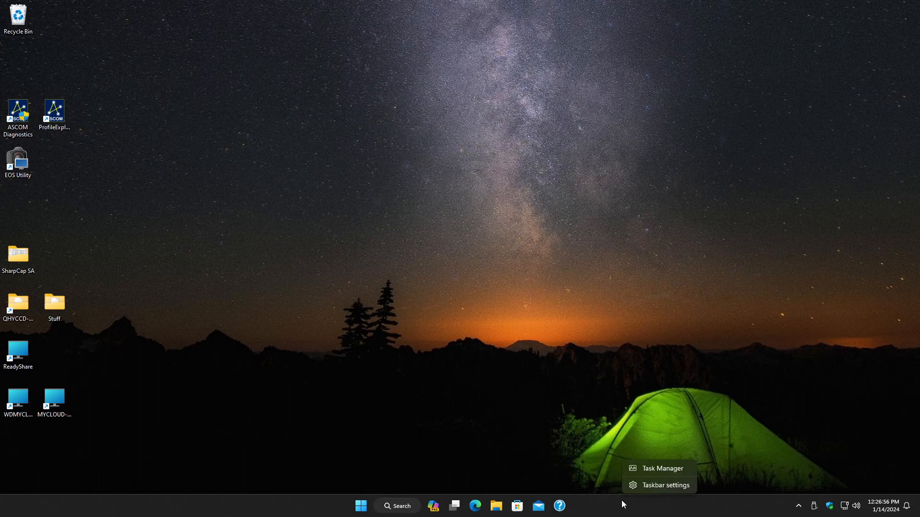
{"action": "left_click", "coordinate": [646, 469]}
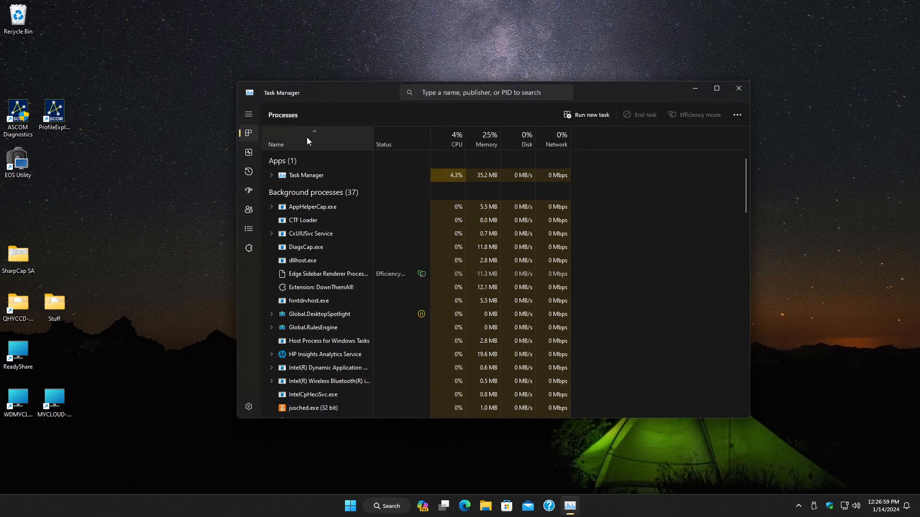
{"action": "left_click", "coordinate": [249, 152]}
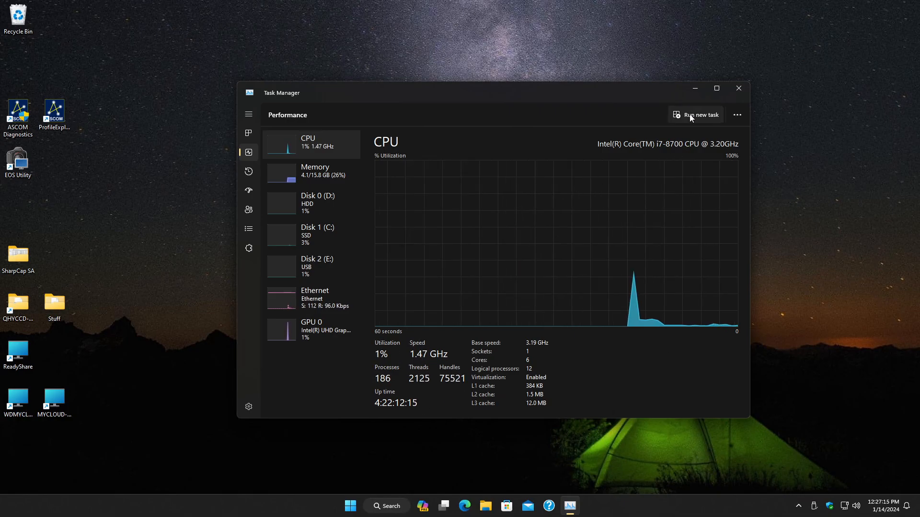
{"action": "left_click", "coordinate": [738, 91]}
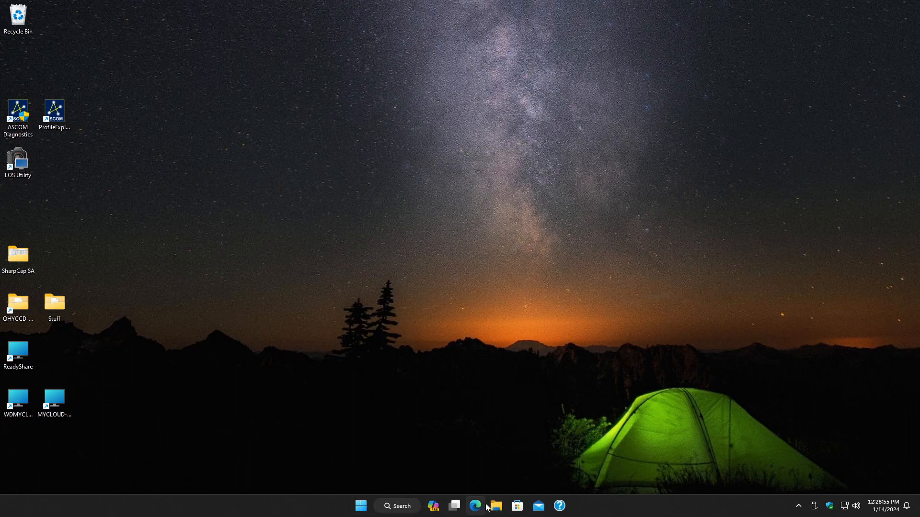
Open the folder MALLINCAMSKY\2021\20210924\Saturn on the remote computer's My Passport (E:) drive.
{"action": "mouse_move", "coordinate": [496, 3]}
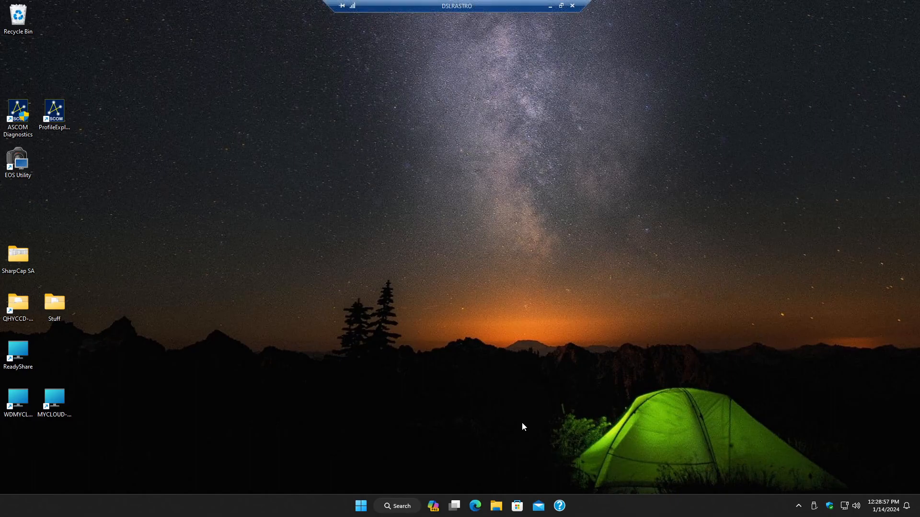
{"action": "left_click", "coordinate": [496, 506]}
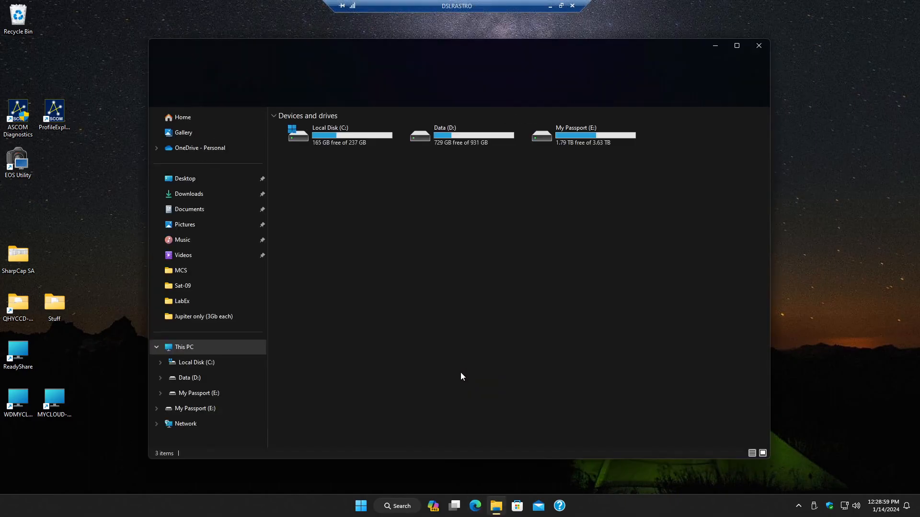
{"action": "double_click", "coordinate": [561, 142]}
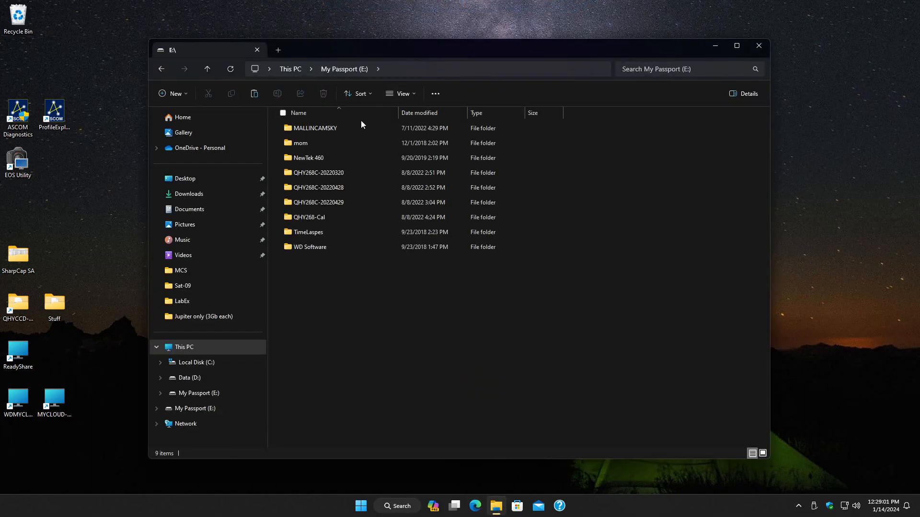
{"action": "double_click", "coordinate": [314, 128]}
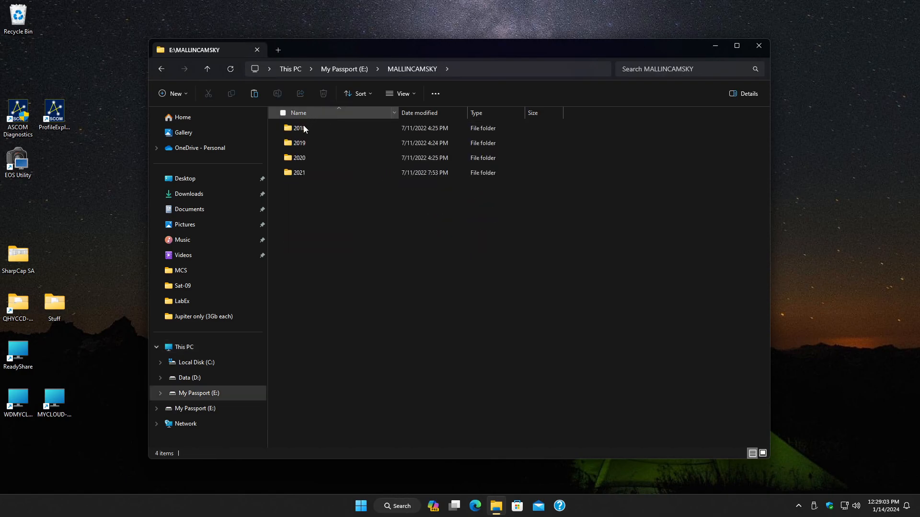
{"action": "double_click", "coordinate": [307, 172]}
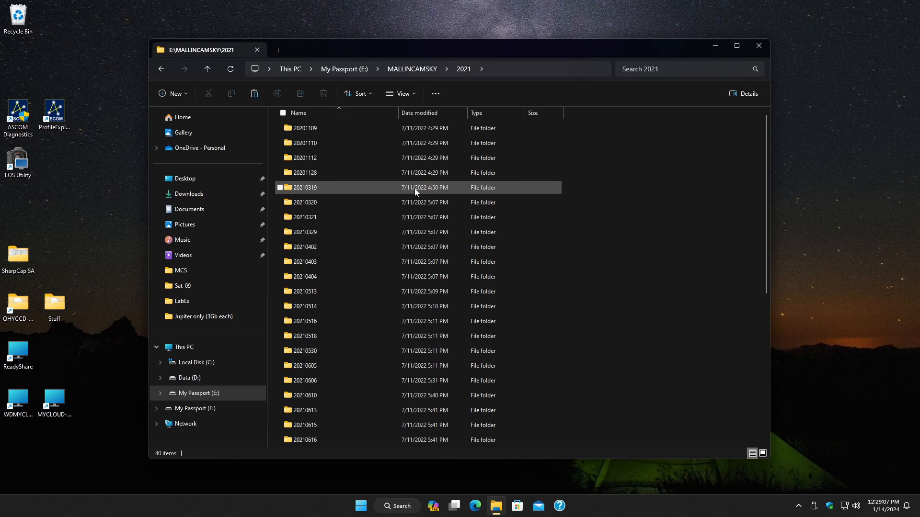
{"action": "scroll", "coordinate": [415, 188], "scroll_direction": "down", "scroll_amount": 6}
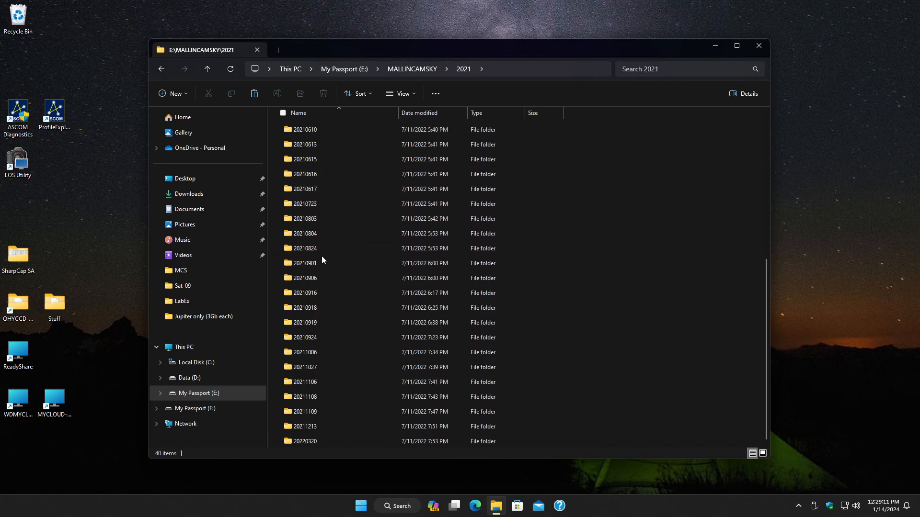
{"action": "double_click", "coordinate": [320, 337]}
{"action": "left_click", "coordinate": [323, 140]}
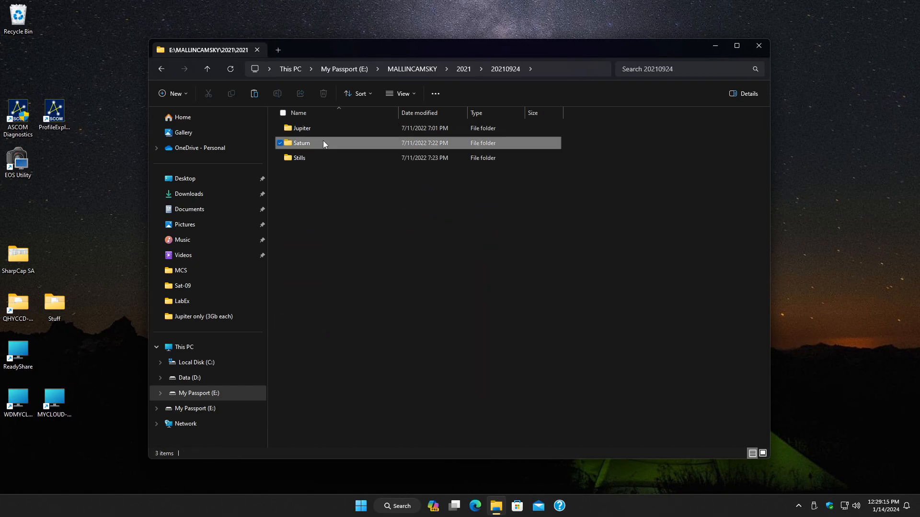
{"action": "double_click", "coordinate": [322, 140]}
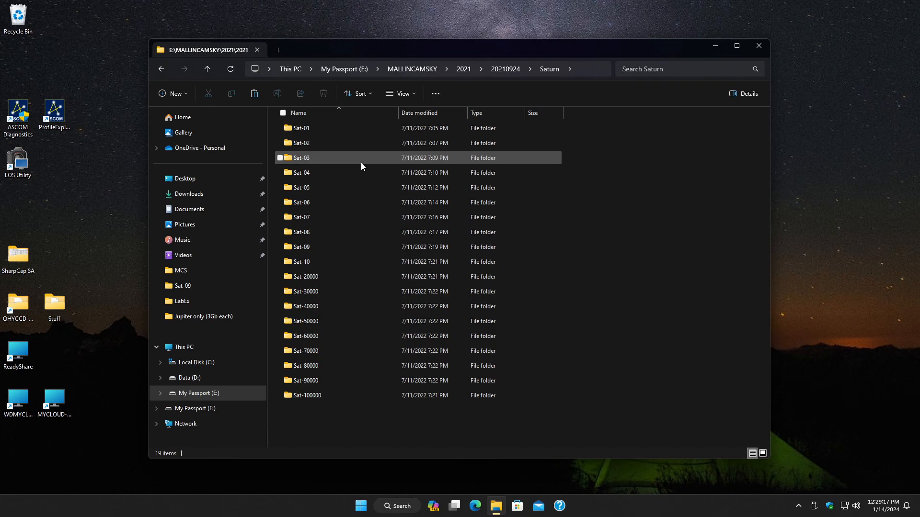
Open the Sat-07 folder, play its first capture, 20210924204441004.avi, in Media Player, and close the player.
{"action": "left_click", "coordinate": [330, 219]}
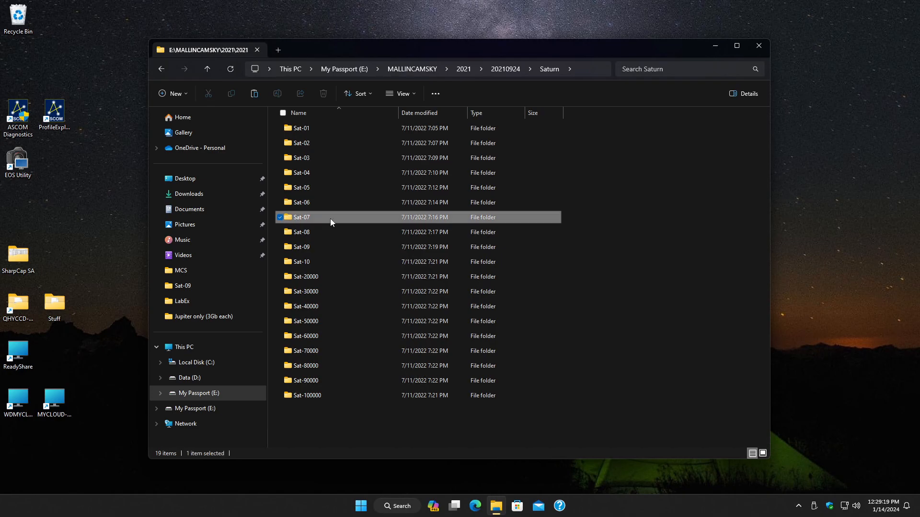
{"action": "double_click", "coordinate": [330, 219]}
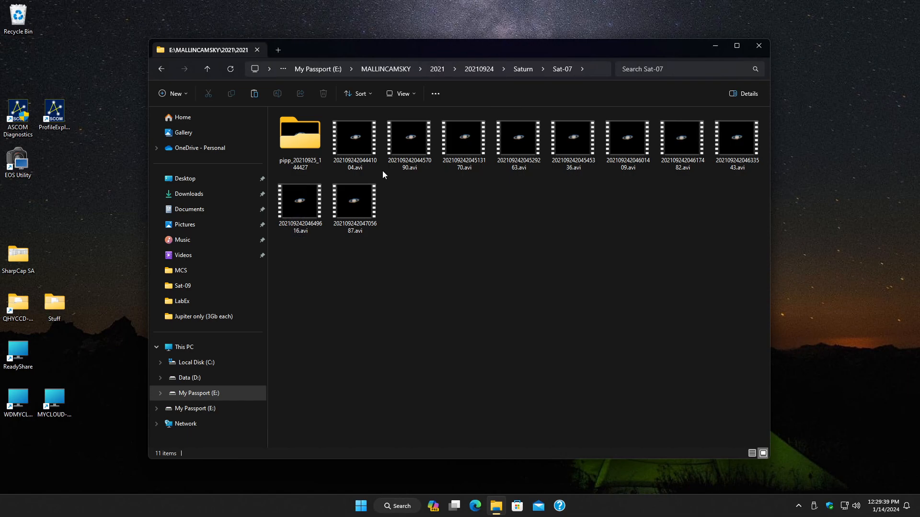
{"action": "left_click", "coordinate": [349, 139]}
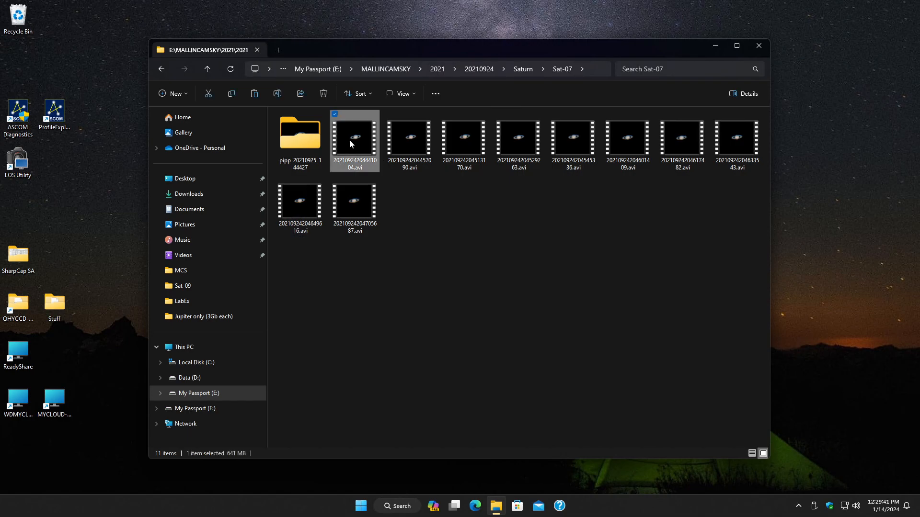
{"action": "double_click", "coordinate": [350, 140]}
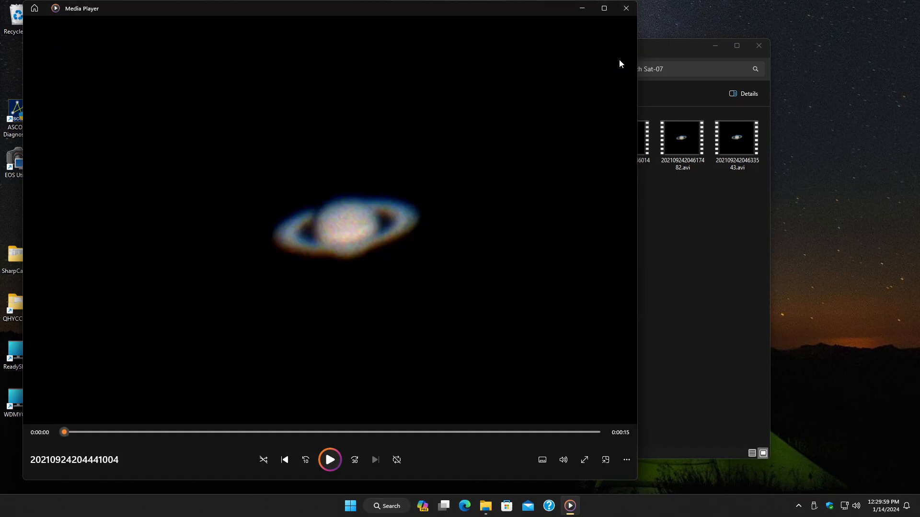
{"action": "left_click", "coordinate": [627, 9]}
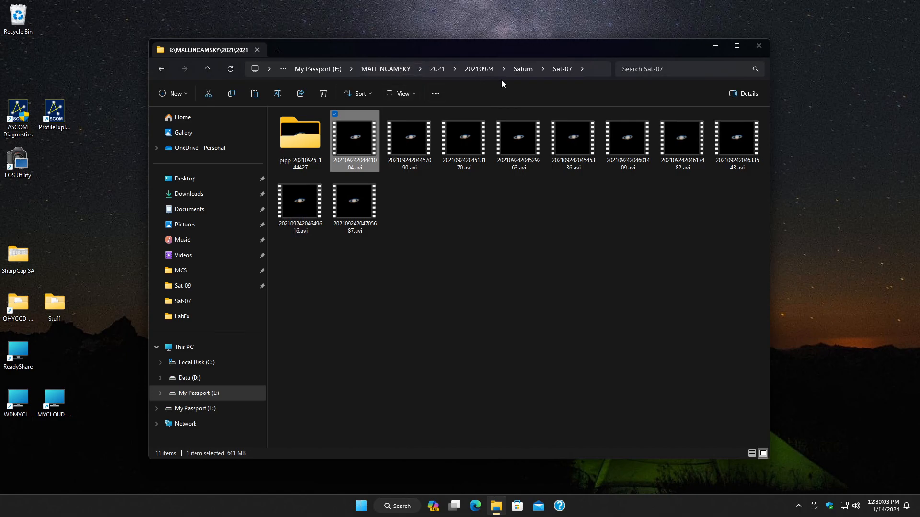
Switch to the Sat-08 folder, play its first capture, 20210924204724968.avi, and close the player.
{"action": "left_click", "coordinate": [522, 69]}
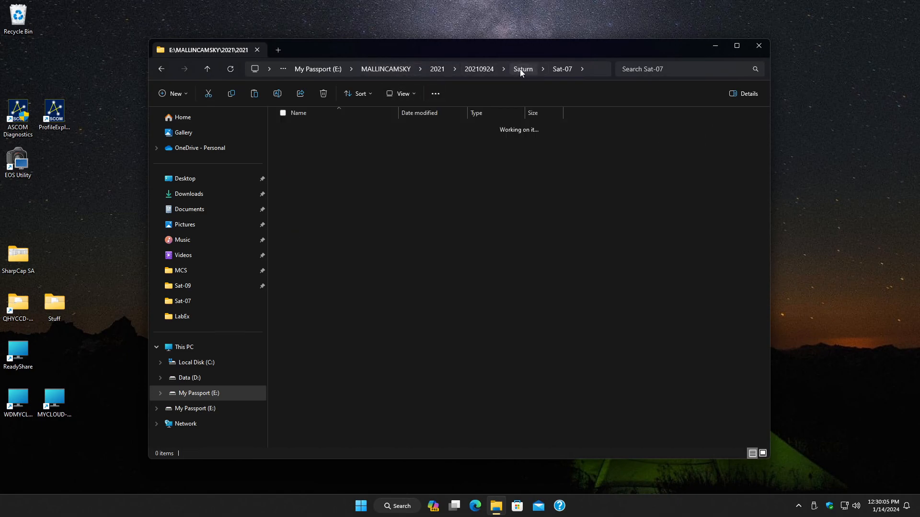
{"action": "double_click", "coordinate": [321, 232]}
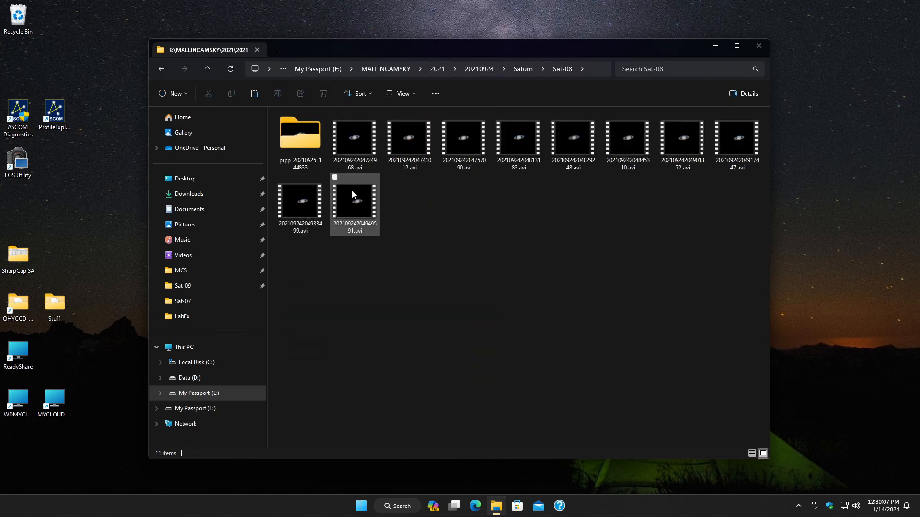
{"action": "double_click", "coordinate": [354, 148]}
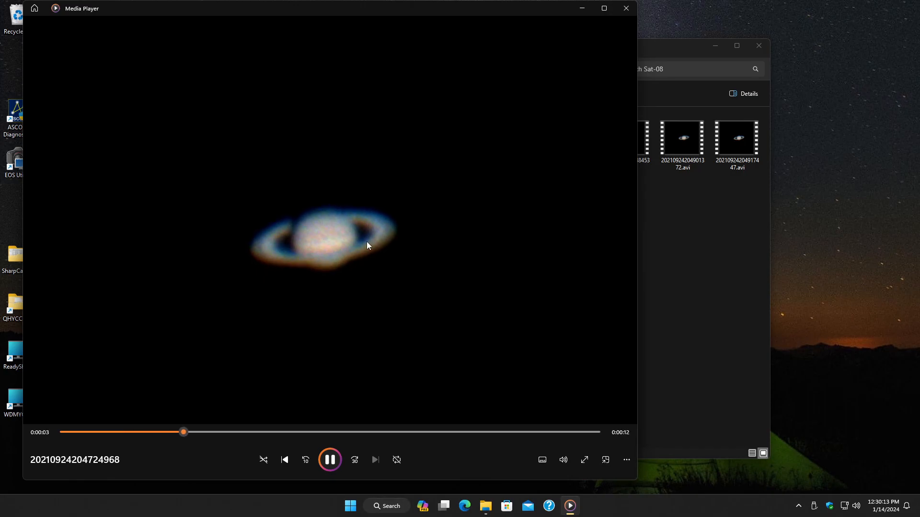
{"action": "left_click", "coordinate": [626, 8]}
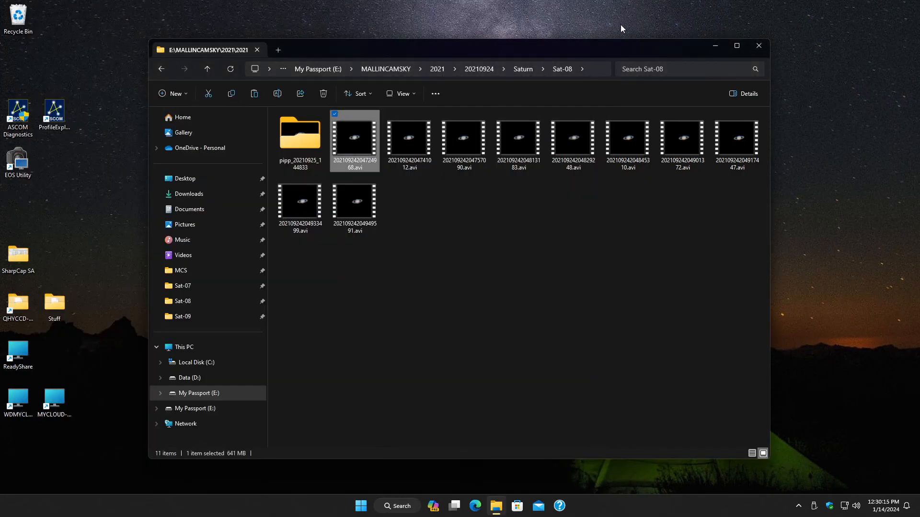
{"action": "left_click", "coordinate": [361, 506]}
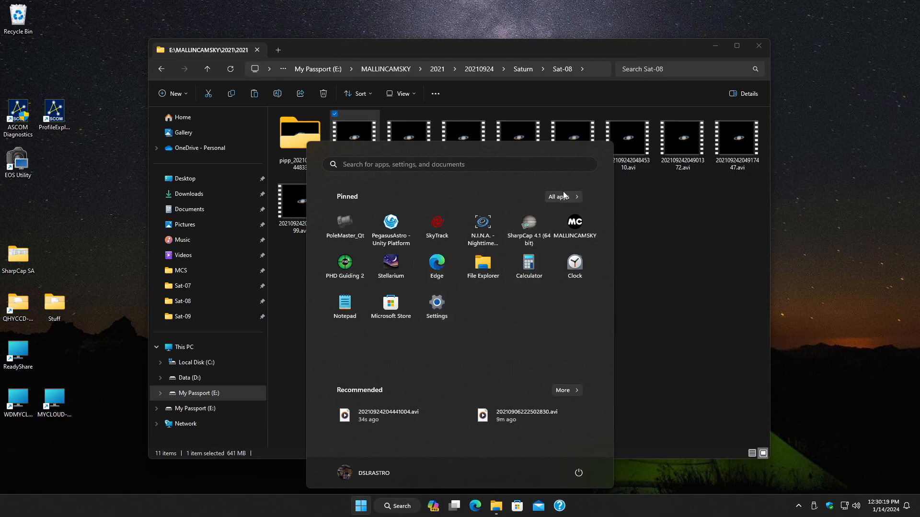
{"action": "left_click", "coordinate": [560, 197]}
{"action": "left_click", "coordinate": [366, 216]}
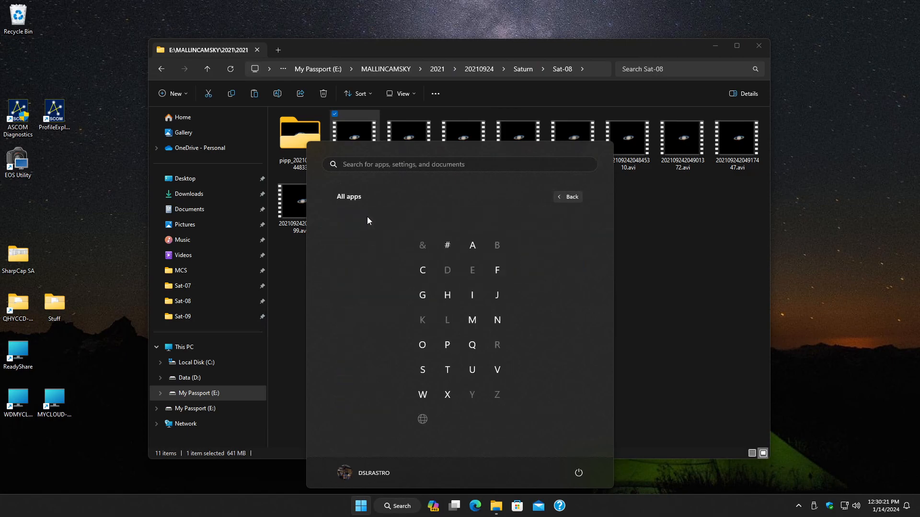
{"action": "left_click", "coordinate": [452, 343]}
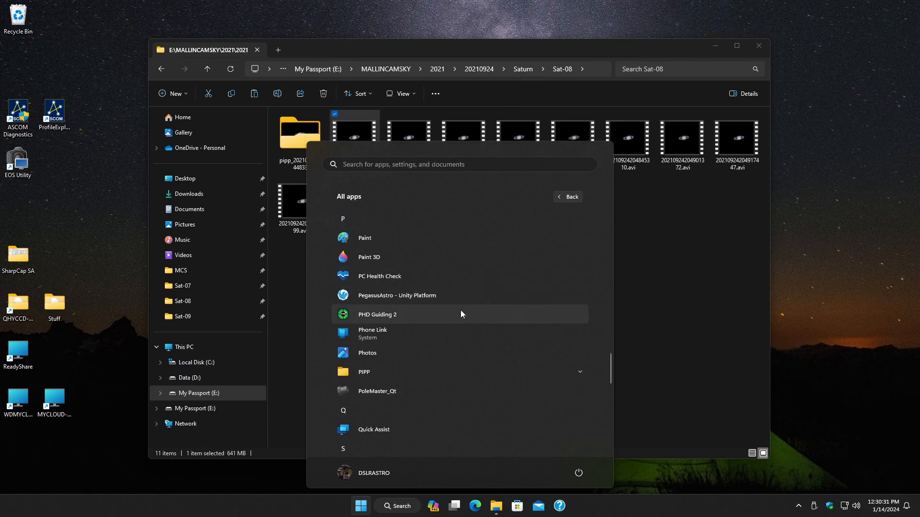
{"action": "left_click", "coordinate": [410, 376]}
{"action": "left_click", "coordinate": [412, 367]}
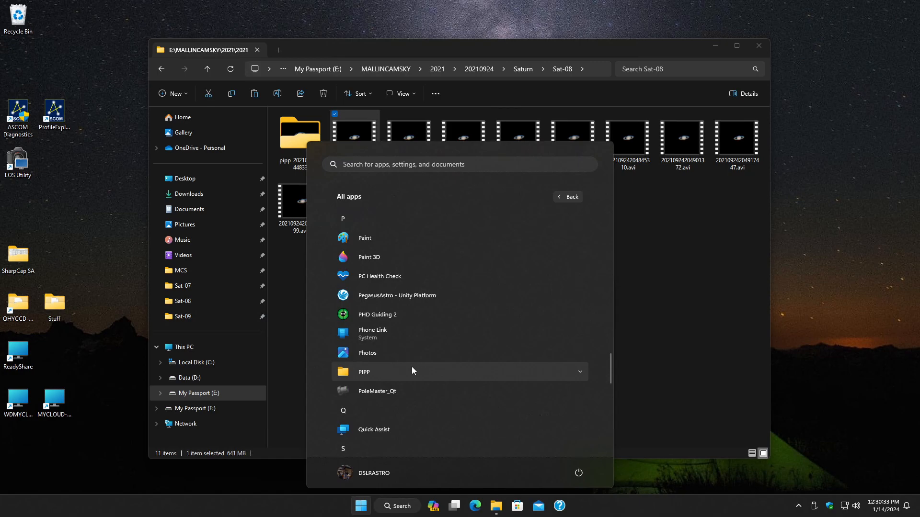
{"action": "left_click", "coordinate": [391, 386]}
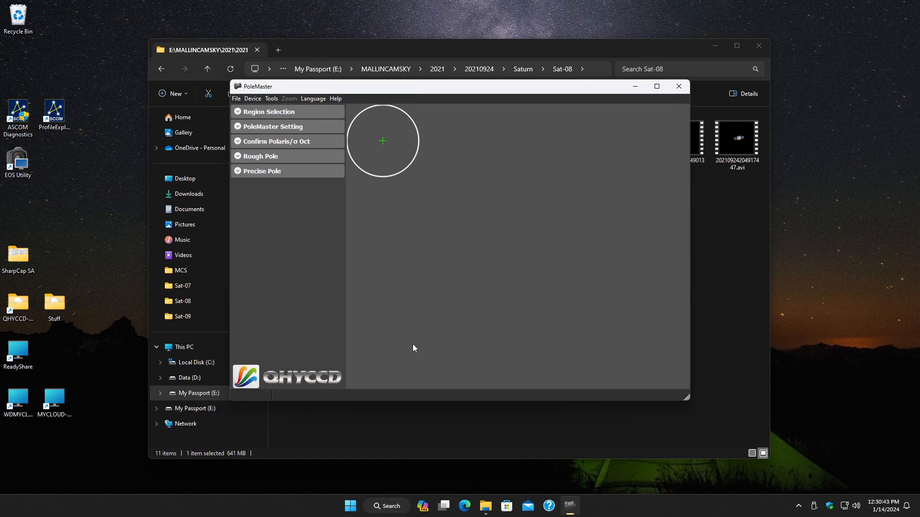
{"action": "left_click", "coordinate": [678, 87]}
Launch PIPP from its program folder in the list of all installed apps.
{"action": "left_click", "coordinate": [359, 507]}
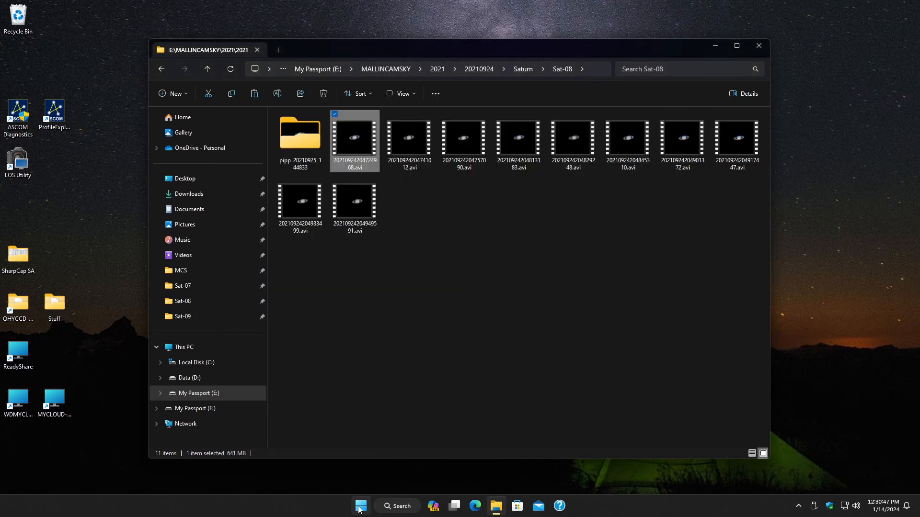
{"action": "left_click", "coordinate": [574, 199]}
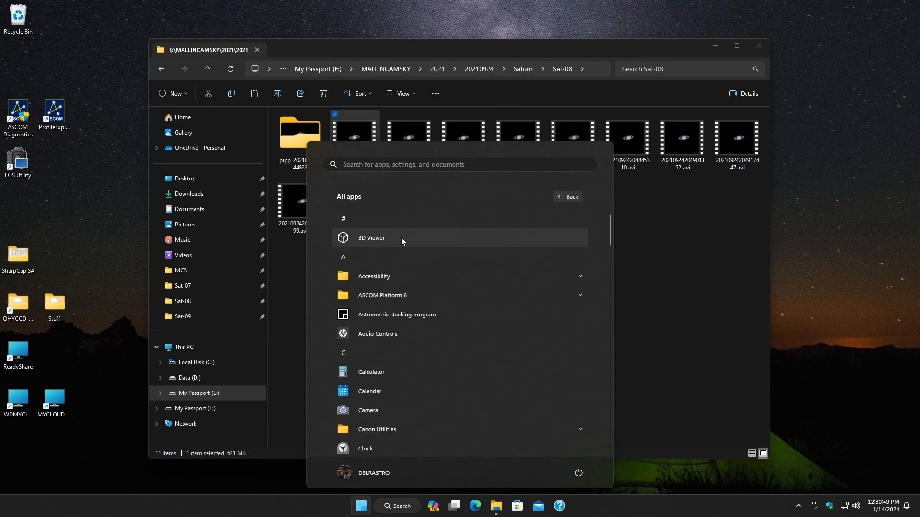
{"action": "left_click", "coordinate": [375, 223]}
{"action": "left_click", "coordinate": [455, 344]}
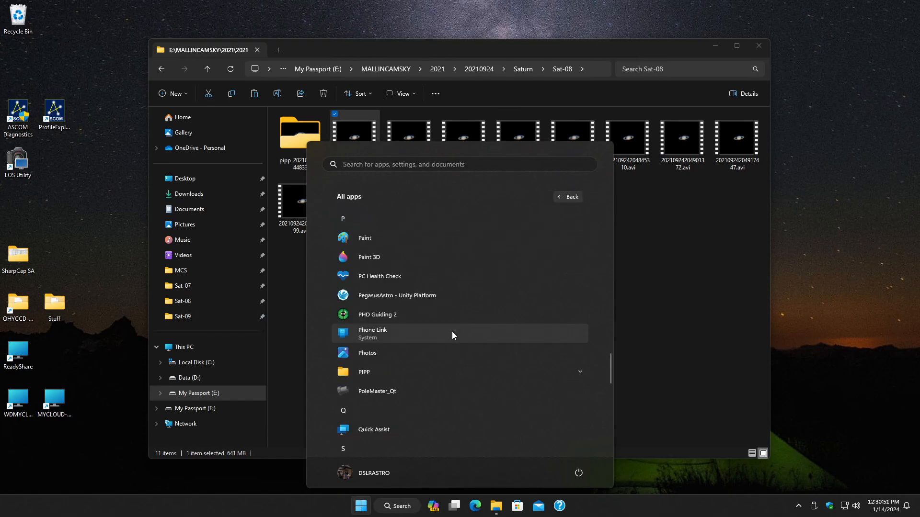
{"action": "left_click", "coordinate": [381, 372]}
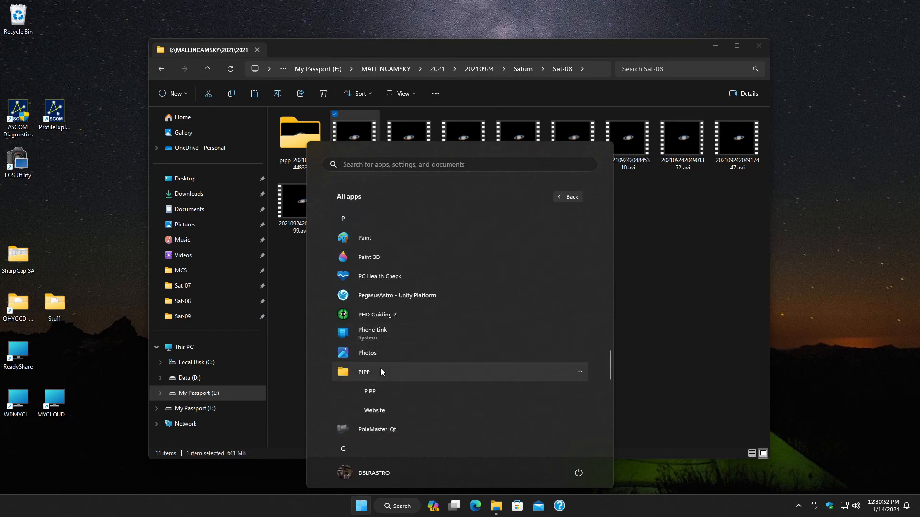
{"action": "left_click", "coordinate": [387, 393]}
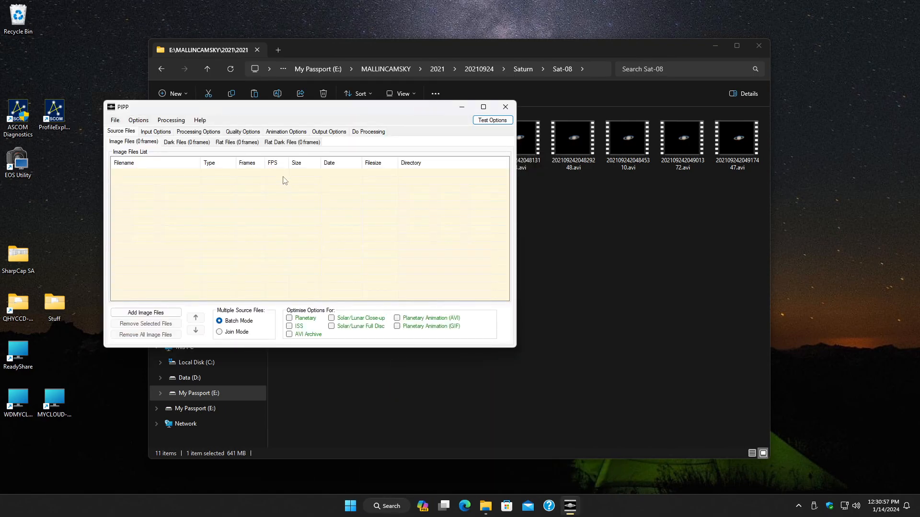
Show PIPP's About information with its version and website, and close it.
{"action": "left_click", "coordinate": [201, 120]}
{"action": "left_click", "coordinate": [210, 132]}
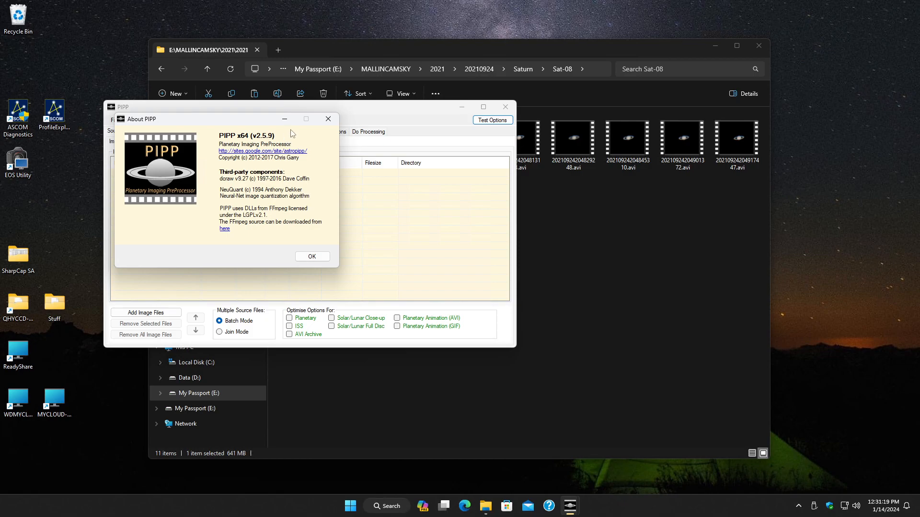
{"action": "left_click", "coordinate": [311, 255]}
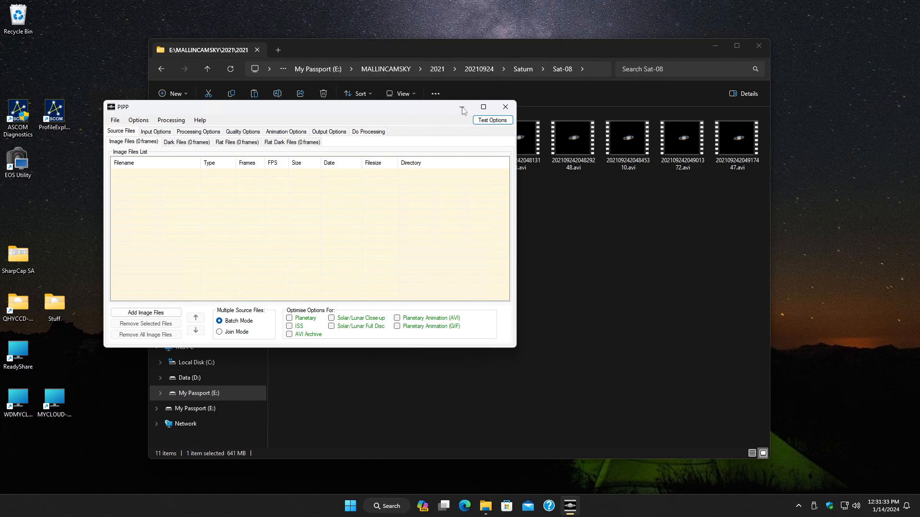
Move the File Explorer window beside PIPP and show the Sat-08 files in the details view.
{"action": "left_click", "coordinate": [570, 47]}
{"action": "left_click_drag", "start_coordinate": [425, 50], "coordinate": [567, 35]}
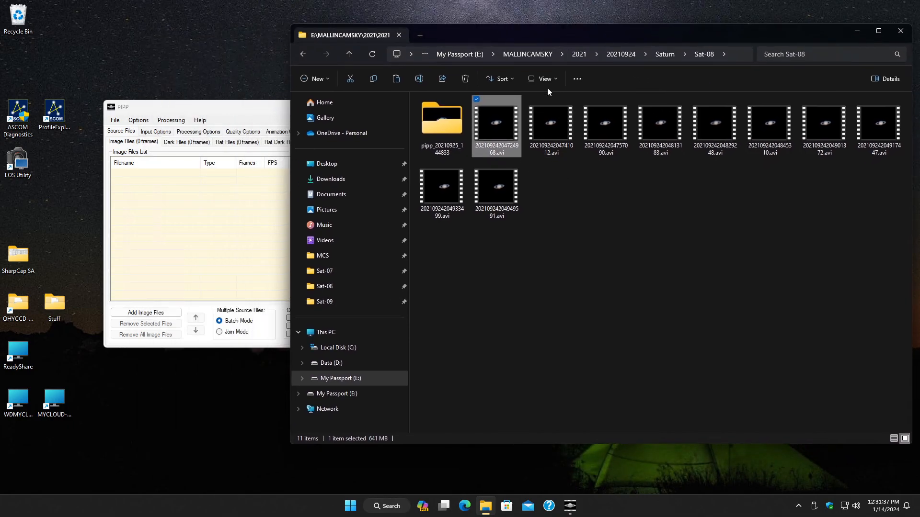
{"action": "left_click", "coordinate": [894, 438]}
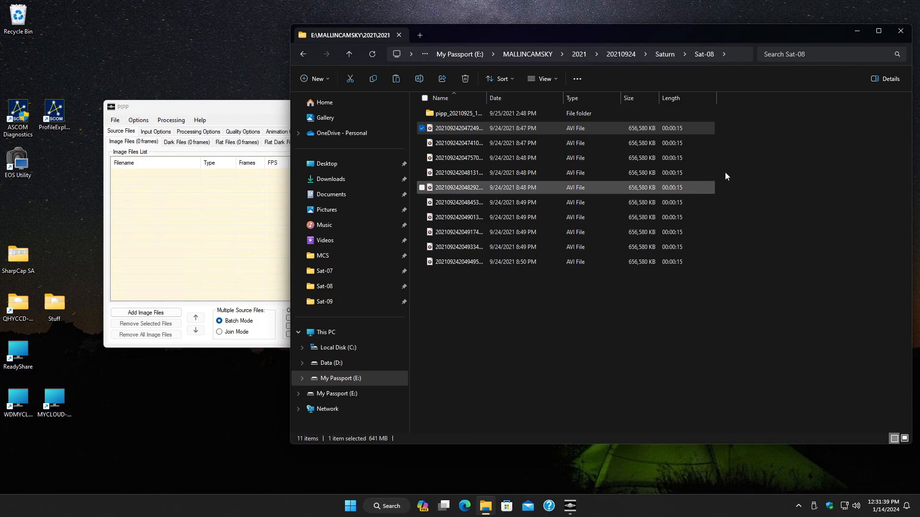
Add all ten Sat-08 AVI files to PIPP's image files list, minimize File Explorer, and place the Output Frame preview beside the main window.
{"action": "left_click_drag", "start_coordinate": [751, 133], "coordinate": [619, 260]}
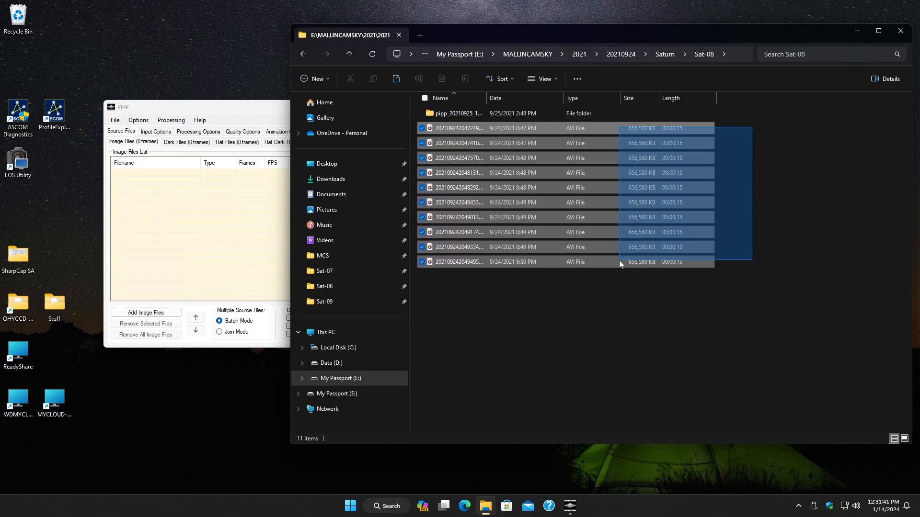
{"action": "left_click_drag", "start_coordinate": [432, 129], "coordinate": [265, 231]}
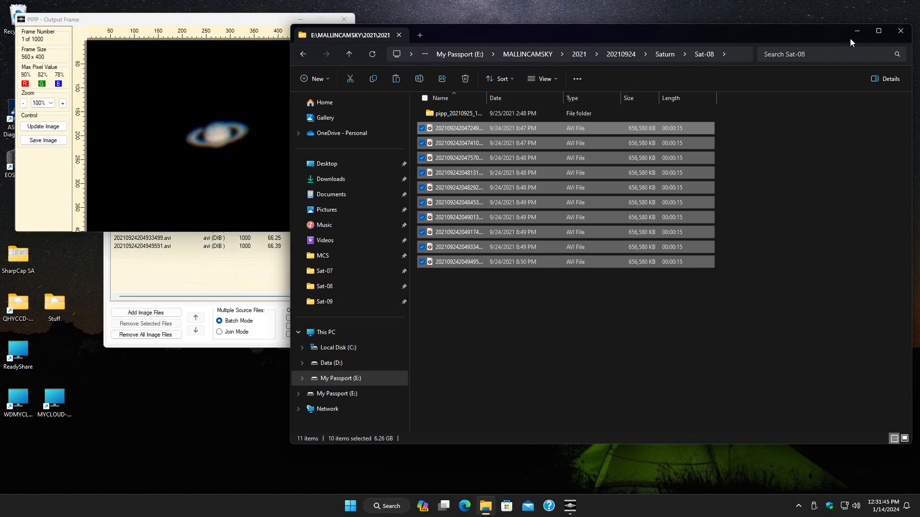
{"action": "left_click", "coordinate": [857, 31]}
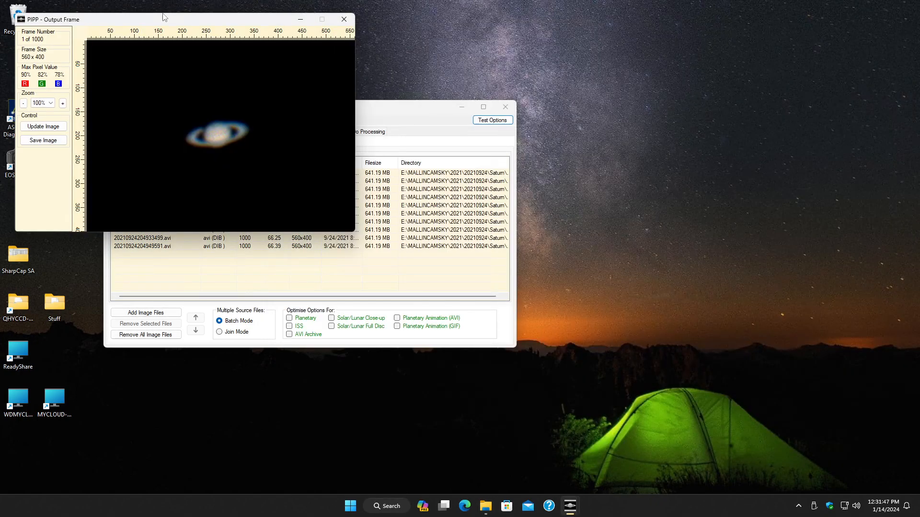
{"action": "left_click_drag", "start_coordinate": [163, 20], "coordinate": [686, 79]}
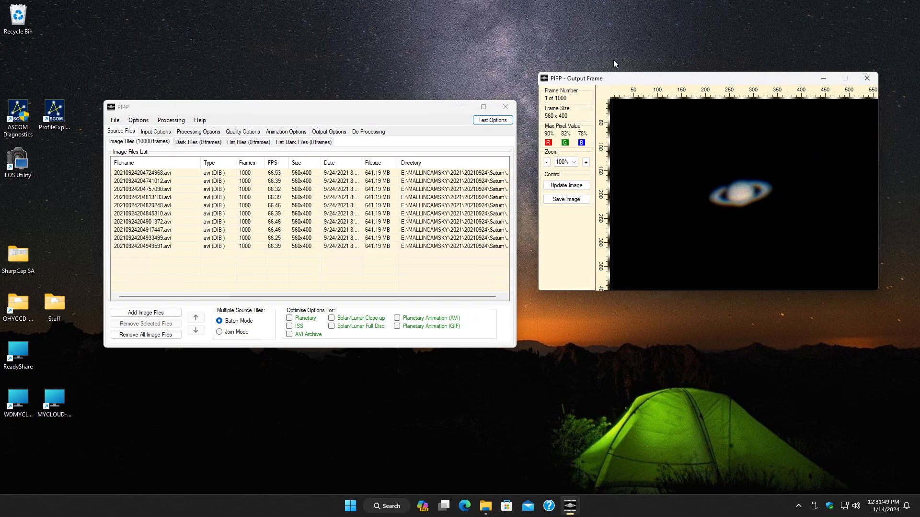
Move the PIPP window further up, set the multiple source files to Join Mode, and optimise the options for Planetary.
{"action": "left_click_drag", "start_coordinate": [292, 108], "coordinate": [264, 58]}
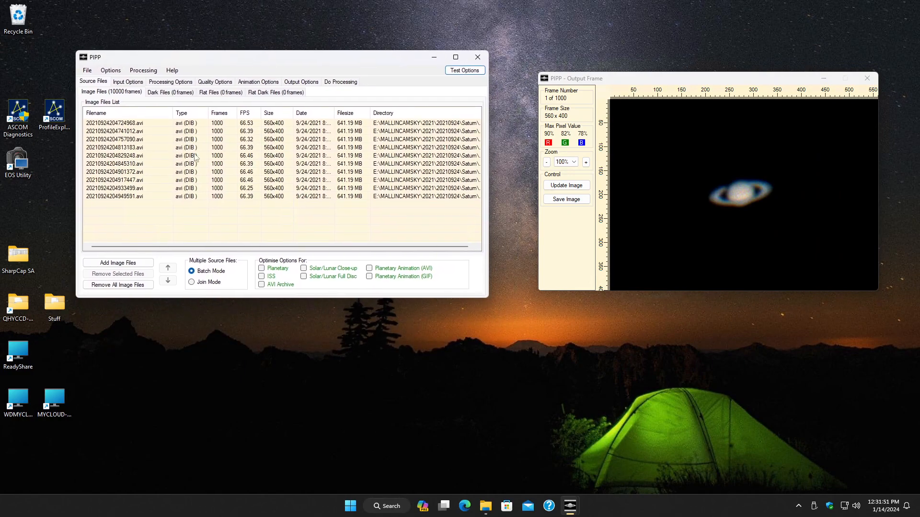
{"action": "left_click", "coordinate": [191, 282]}
{"action": "left_click", "coordinate": [261, 268]}
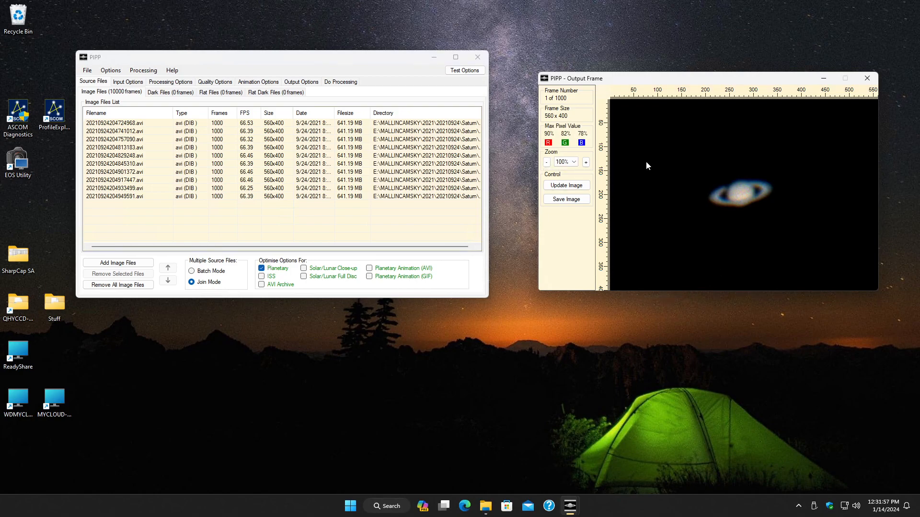
Review the input and processing options, and test the planetary settings in the Output Frame preview.
{"action": "left_click", "coordinate": [127, 81]}
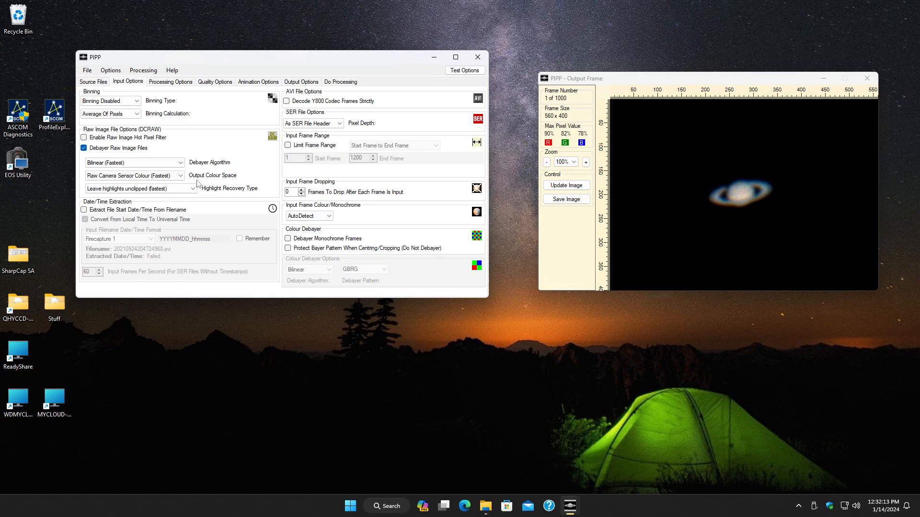
{"action": "left_click", "coordinate": [157, 82]}
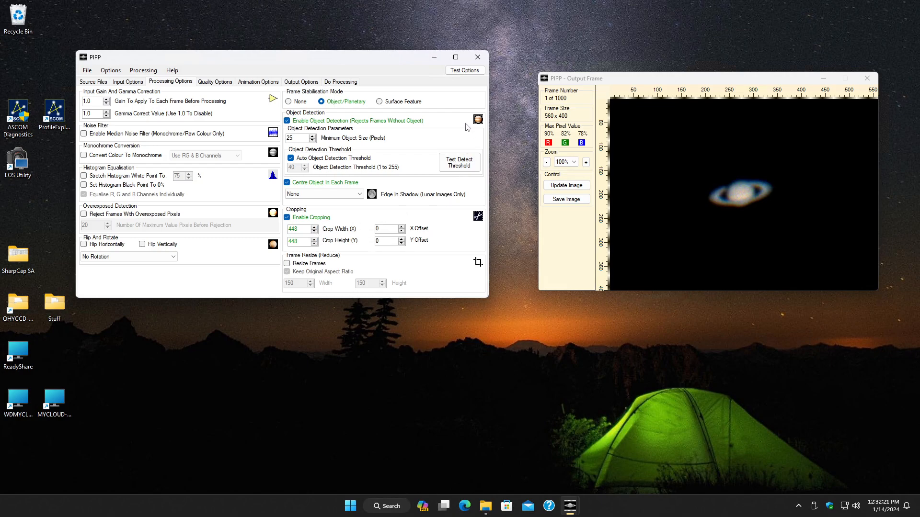
{"action": "left_click", "coordinate": [468, 71]}
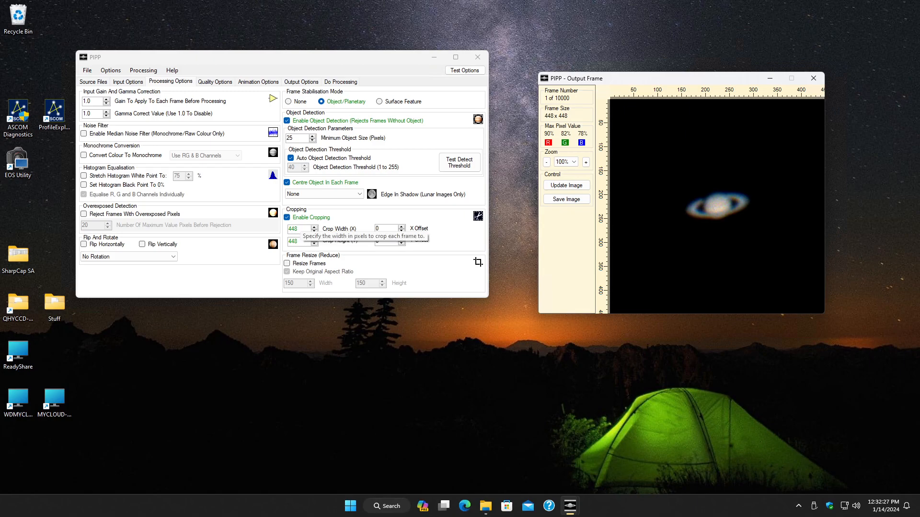
Set the crop to 400 x 400 pixels, test it in the output preview, and disable object detection.
{"action": "left_click", "coordinate": [301, 229]}
{"action": "type", "text": "1"}
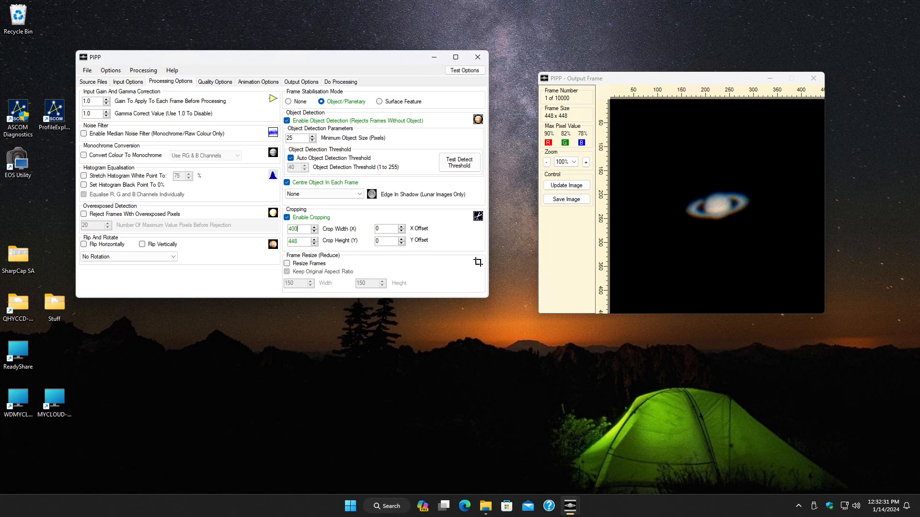
{"action": "type", "text": "00"}
{"action": "left_click", "coordinate": [464, 71]}
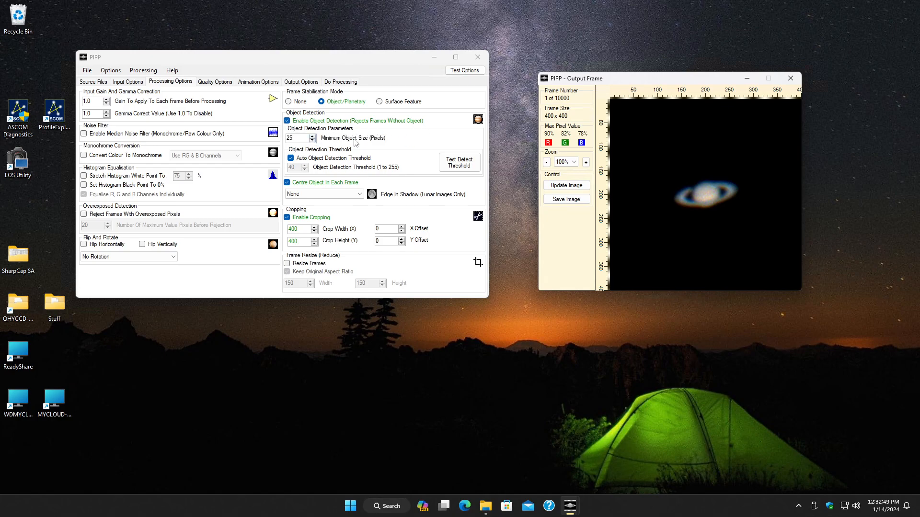
{"action": "left_click", "coordinate": [286, 121]}
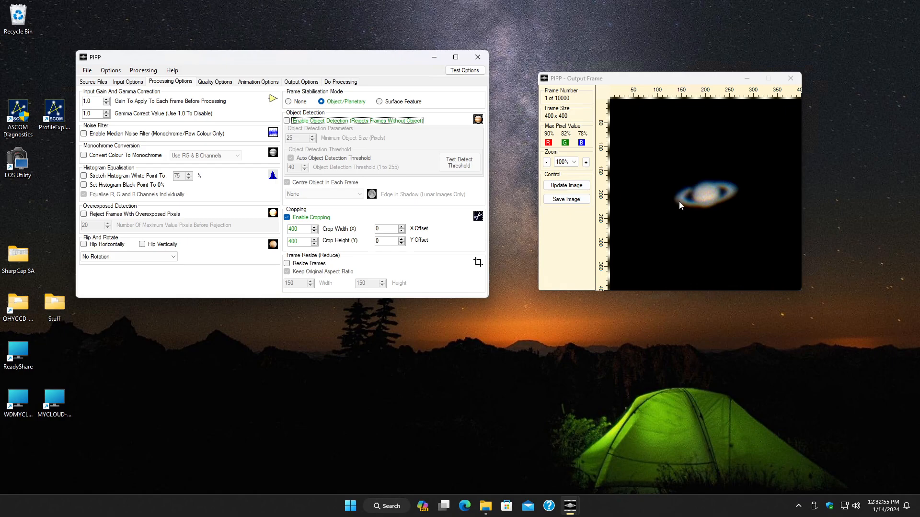
Set the output format to SER after viewing the quality and animation options, and start processing the joined Saturn videos.
{"action": "left_click", "coordinate": [208, 83]}
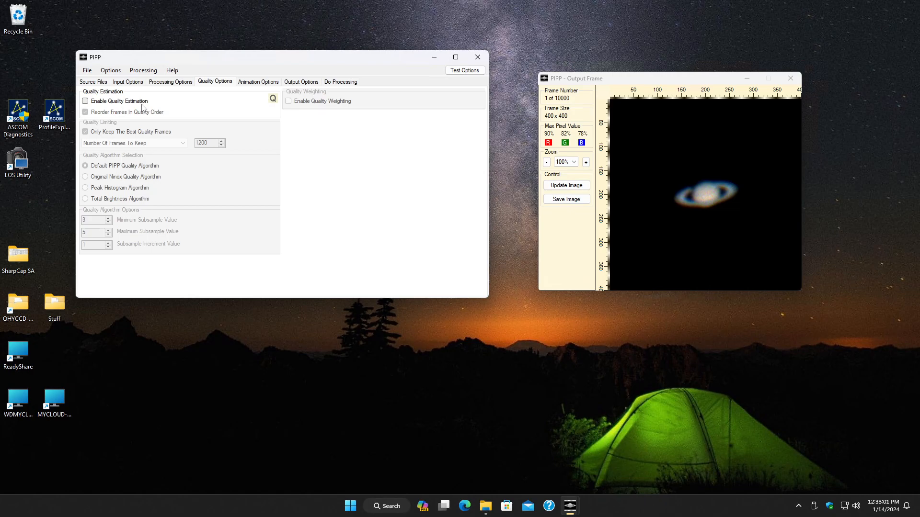
{"action": "left_click", "coordinate": [258, 83]}
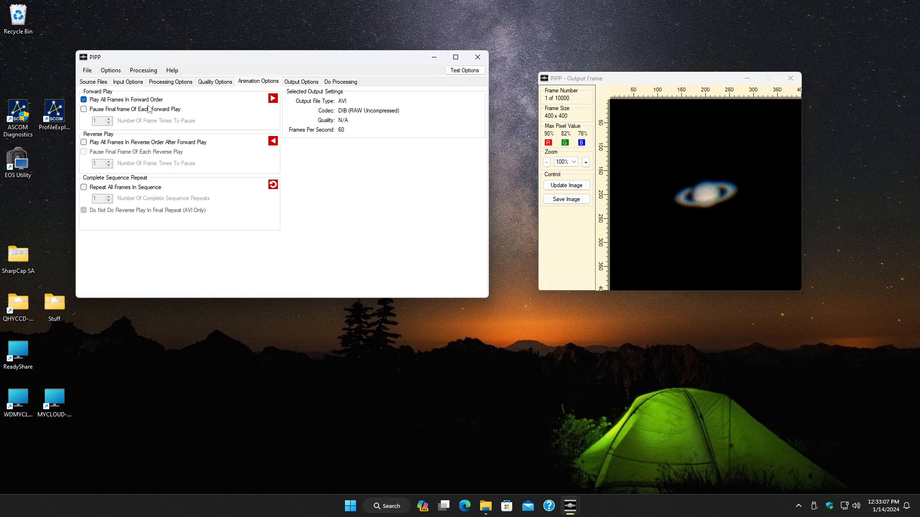
{"action": "left_click", "coordinate": [302, 82]}
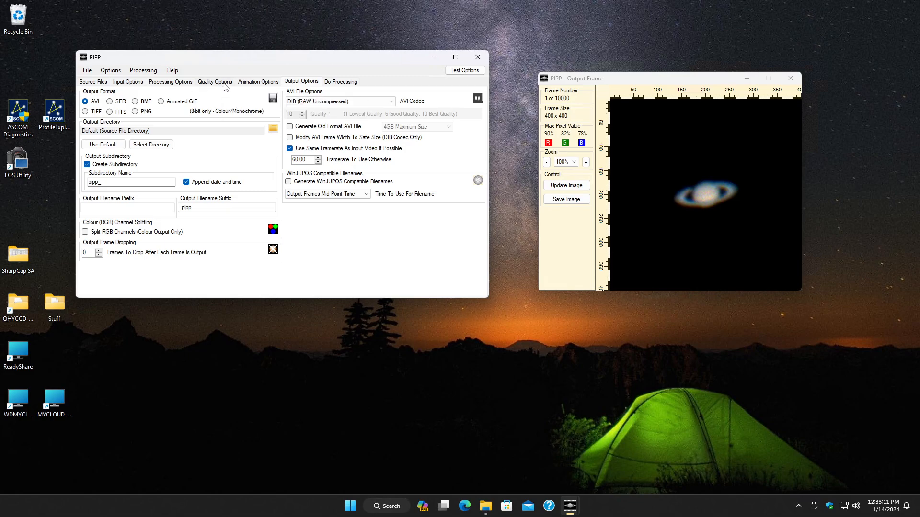
{"action": "left_click", "coordinate": [110, 102]}
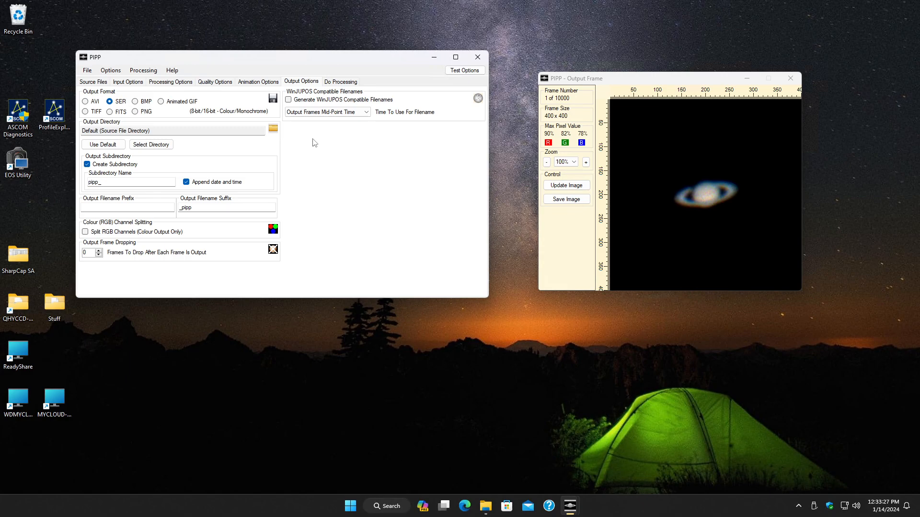
{"action": "left_click", "coordinate": [331, 83]}
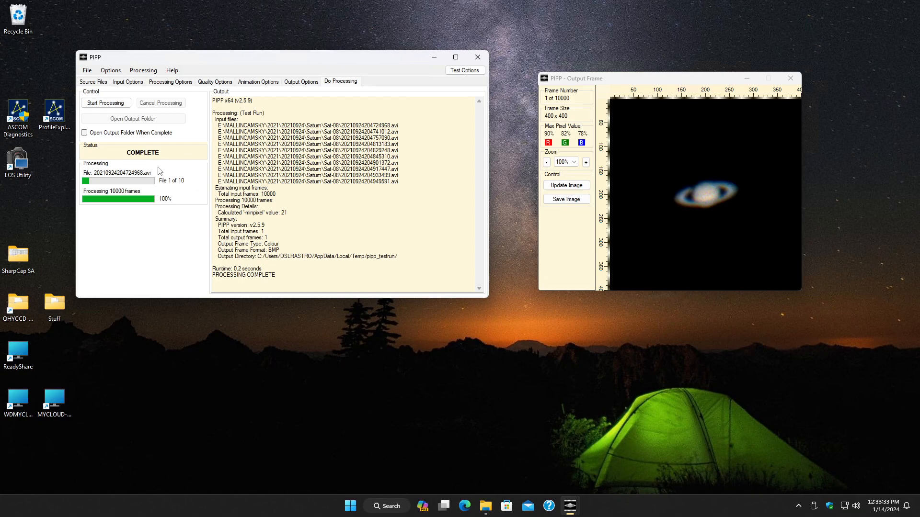
{"action": "left_click", "coordinate": [107, 103]}
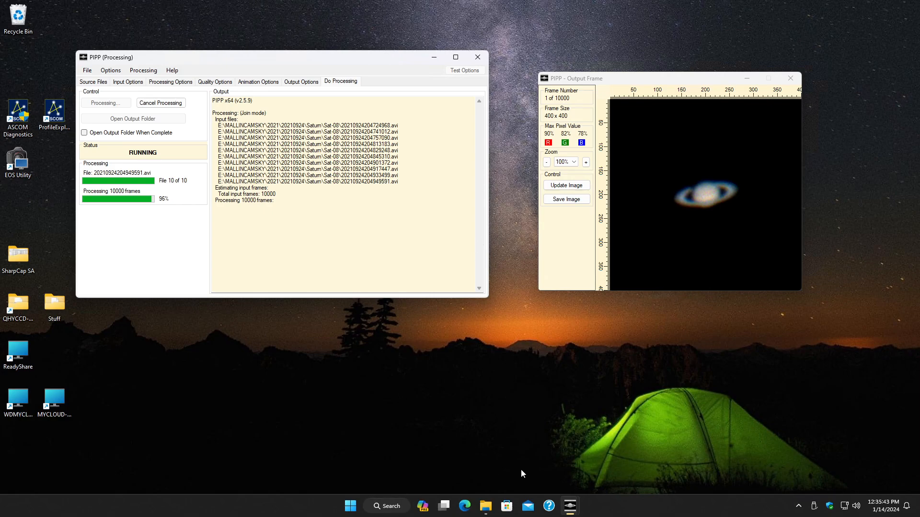
{"action": "mouse_move", "coordinate": [486, 507]}
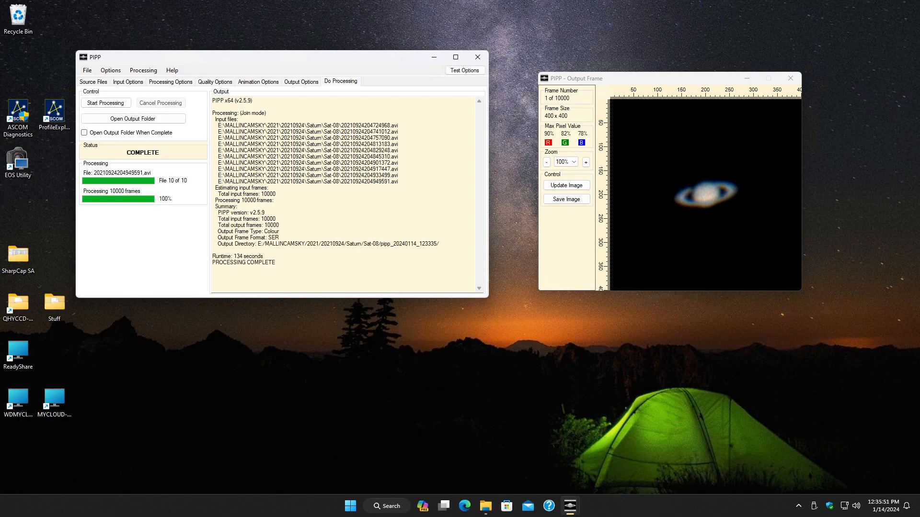
{"action": "left_click", "coordinate": [485, 506]}
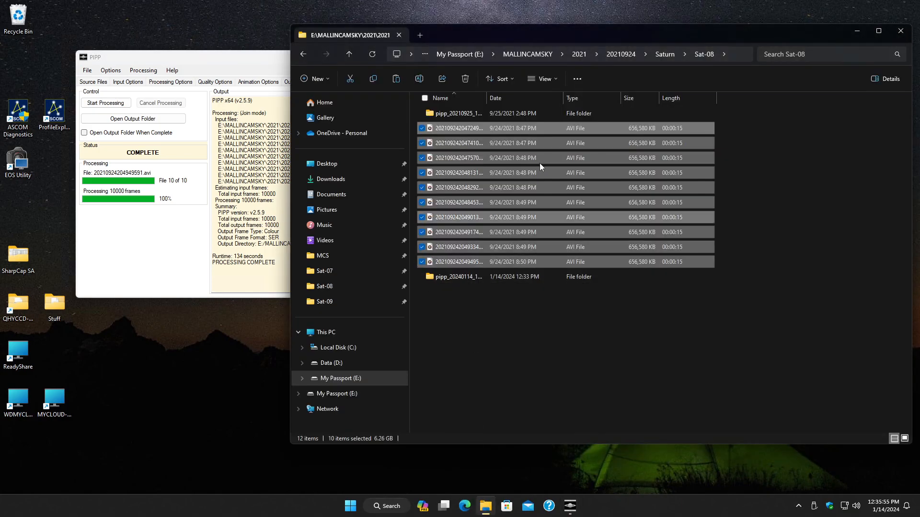
{"action": "left_click", "coordinate": [846, 136]}
{"action": "left_click", "coordinate": [445, 279]}
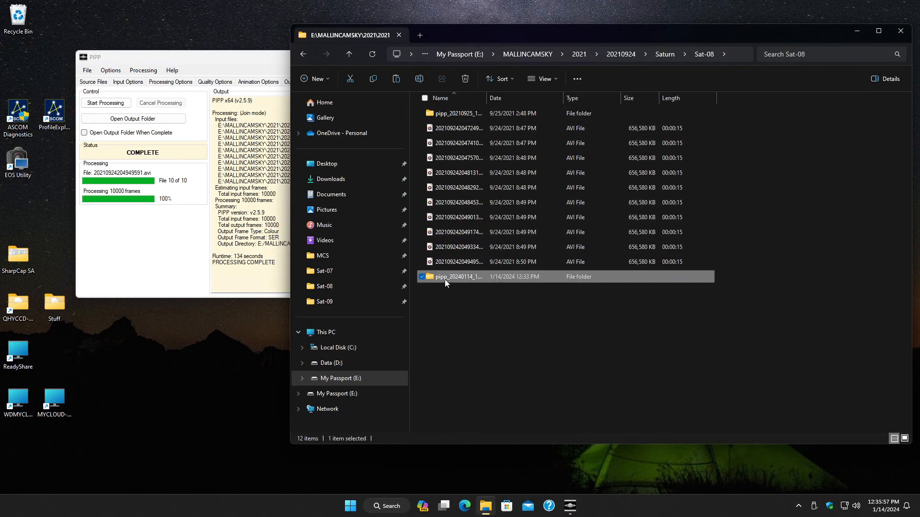
{"action": "double_click", "coordinate": [444, 280]}
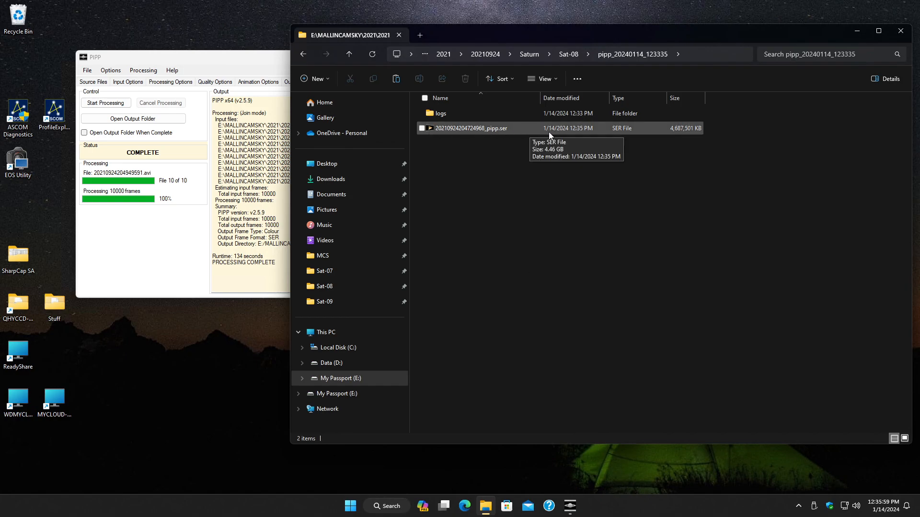
{"action": "left_click", "coordinate": [427, 127]}
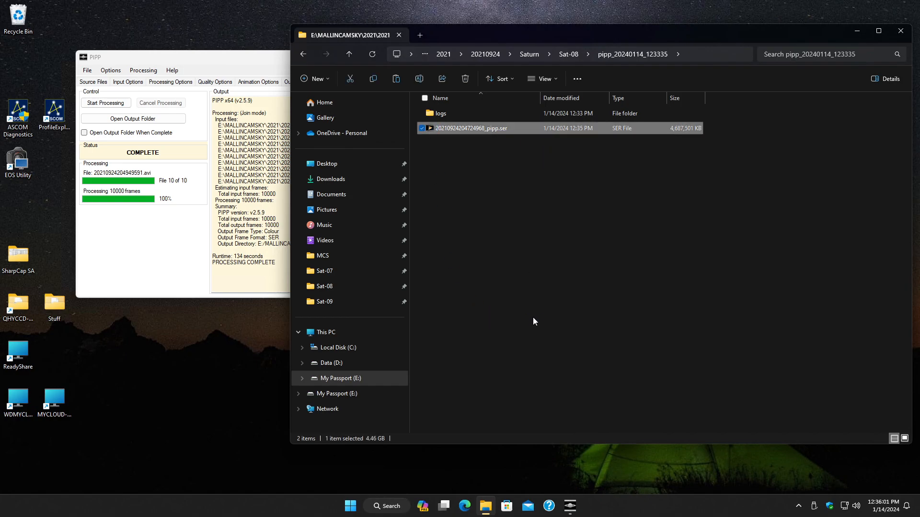
{"action": "key", "text": "Return"}
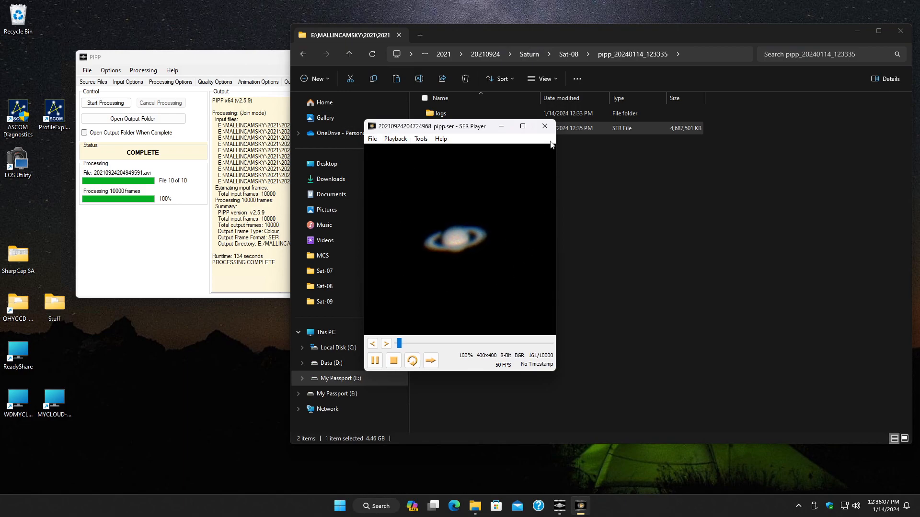
{"action": "left_click", "coordinate": [542, 126]}
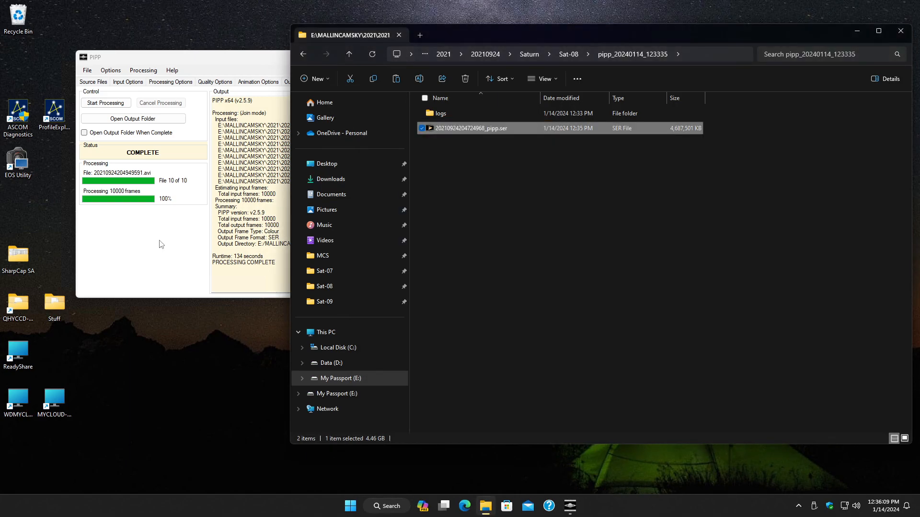
Switch back to PIPP and remove all the Saturn videos from its image files list.
{"action": "left_click", "coordinate": [108, 253]}
{"action": "left_click", "coordinate": [93, 76]}
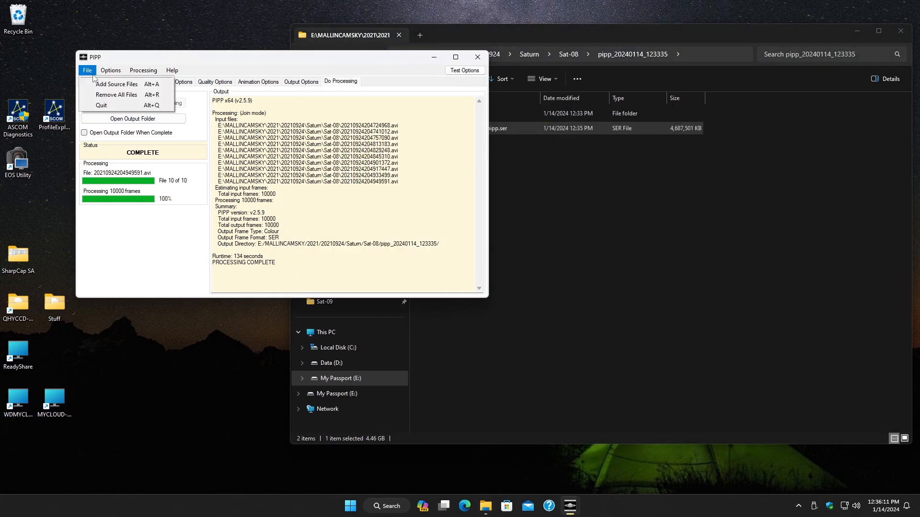
{"action": "left_click", "coordinate": [128, 59]}
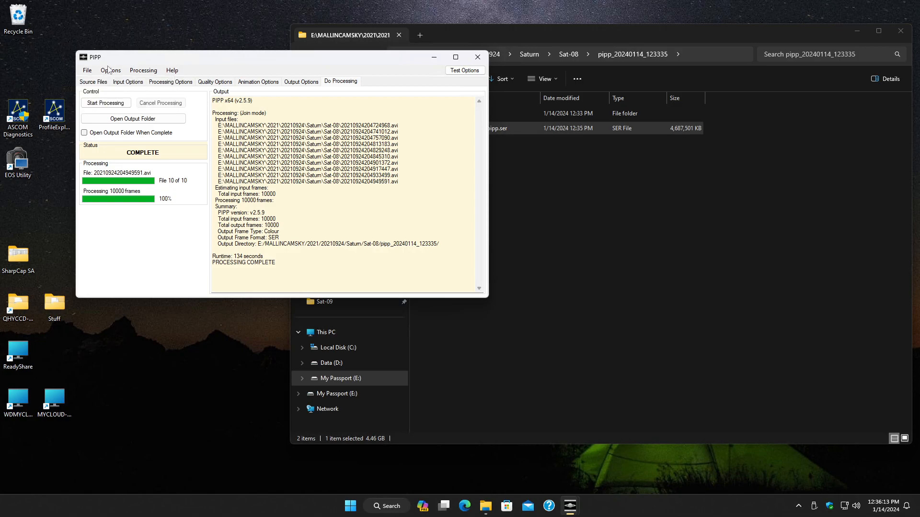
{"action": "left_click", "coordinate": [92, 81]}
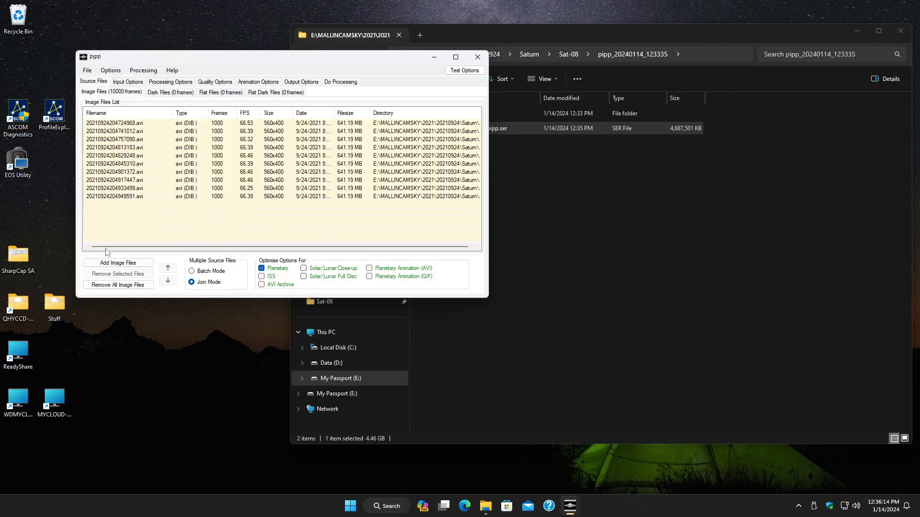
{"action": "left_click", "coordinate": [118, 285]}
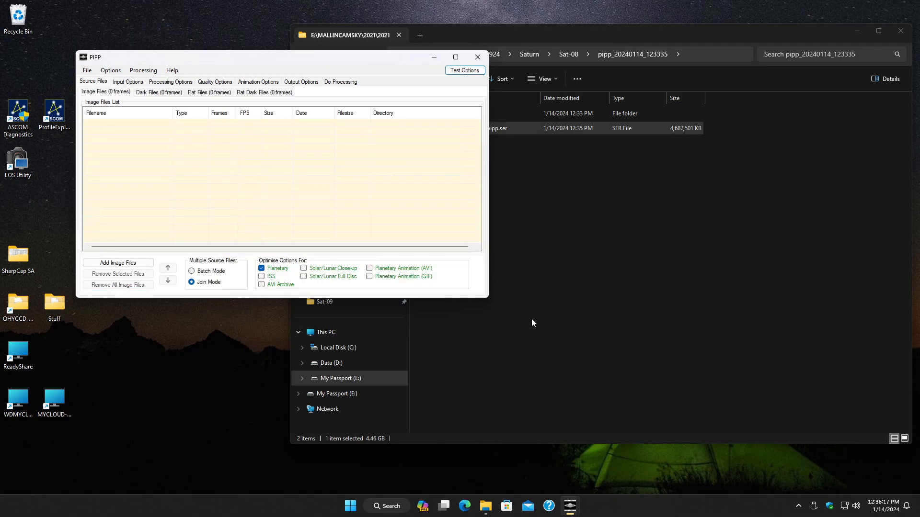
Switch to File Explorer and open the Jup03 folder inside the Jupiter folder of 2021\20211006.
{"action": "left_click", "coordinate": [573, 234]}
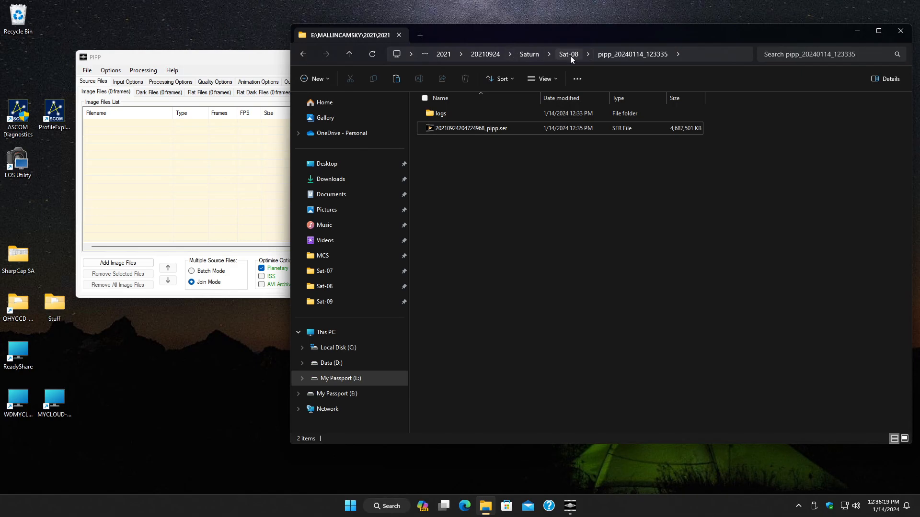
{"action": "left_click", "coordinate": [449, 56]}
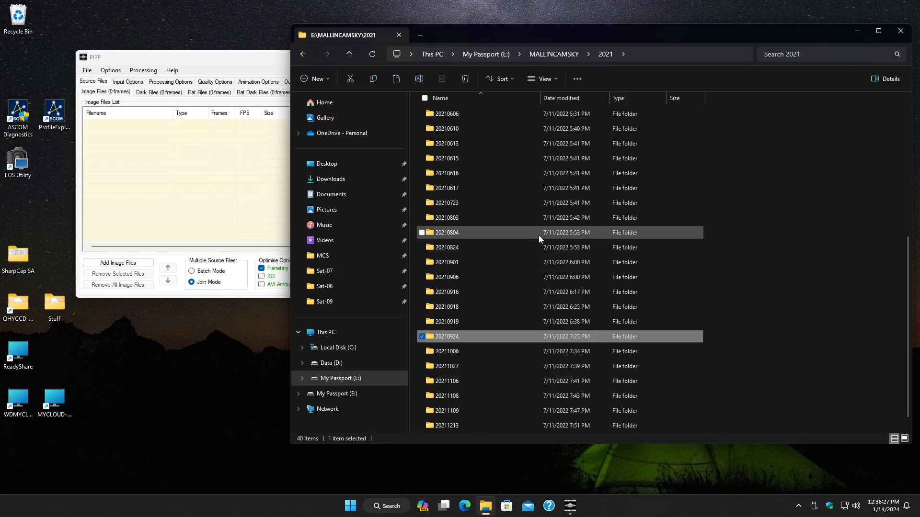
{"action": "double_click", "coordinate": [458, 351]}
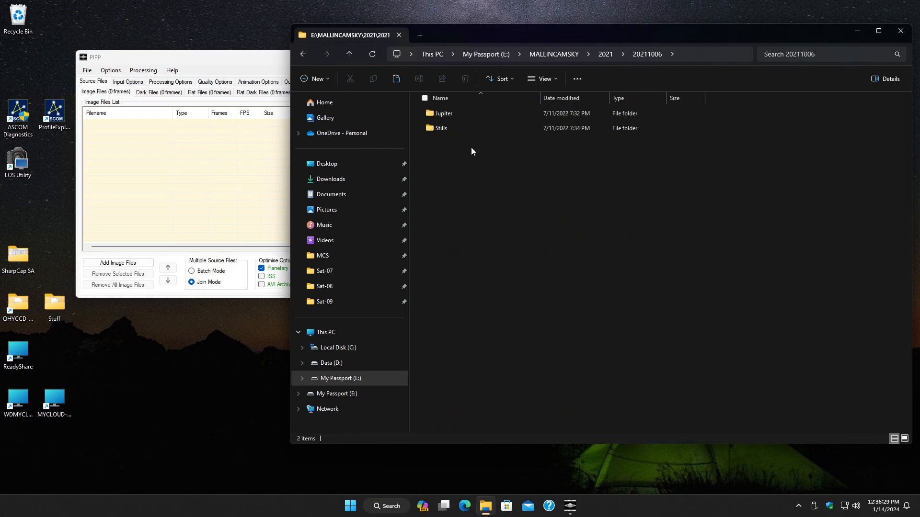
{"action": "double_click", "coordinate": [453, 117]}
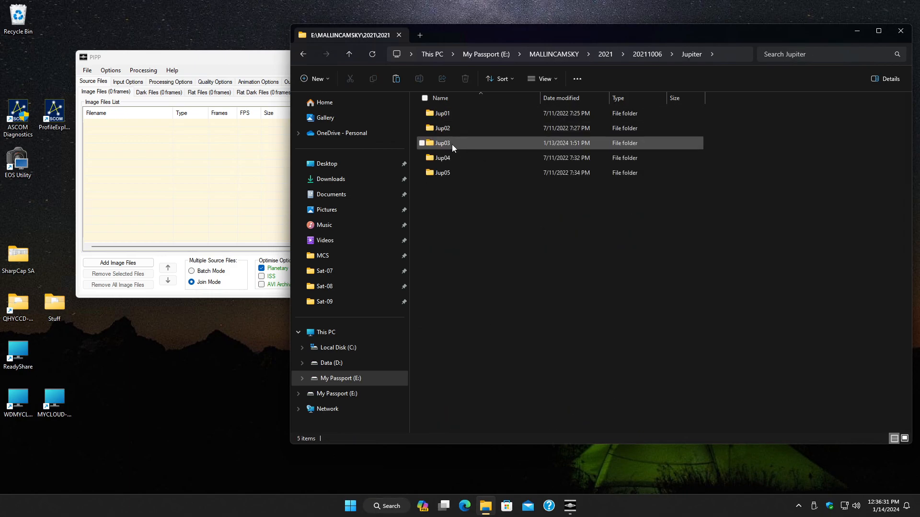
{"action": "double_click", "coordinate": [452, 144]}
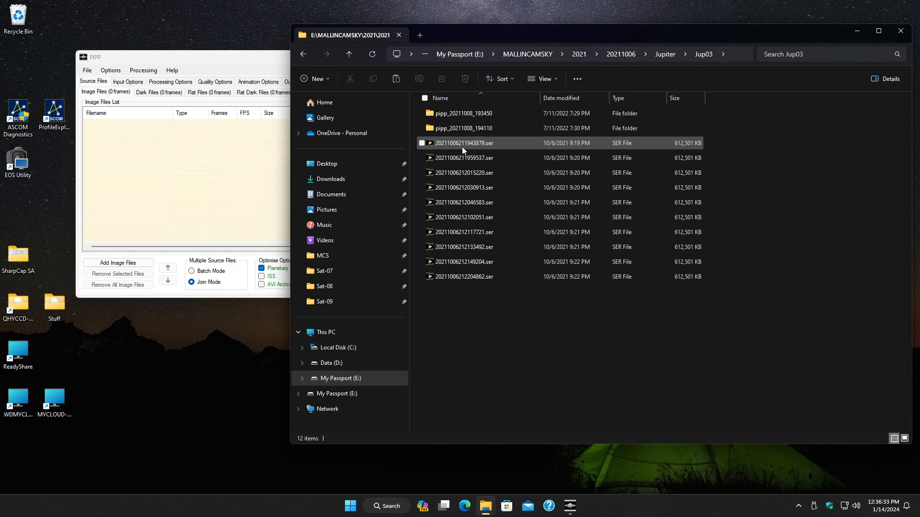
Play the 20211006211943879.ser Jupiter video in SER Player and close the player.
{"action": "left_click", "coordinate": [460, 142]}
{"action": "double_click", "coordinate": [468, 144]}
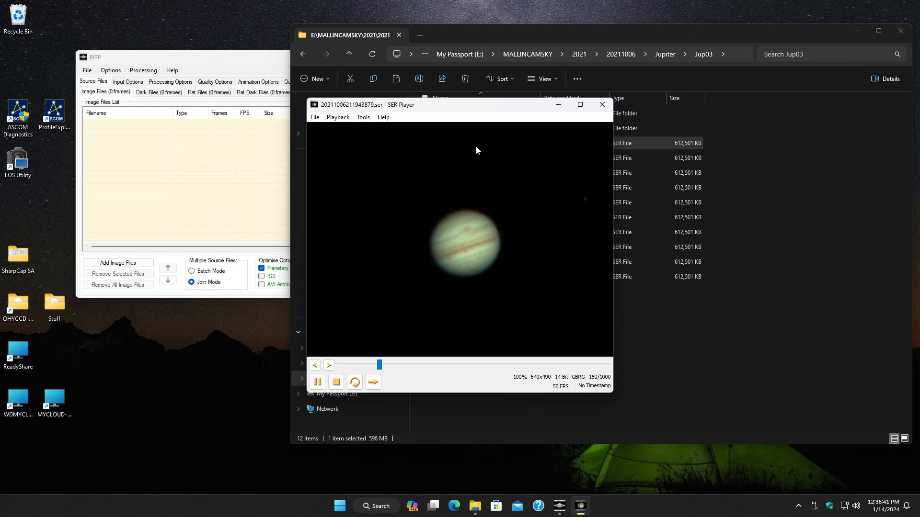
{"action": "left_click", "coordinate": [602, 105]}
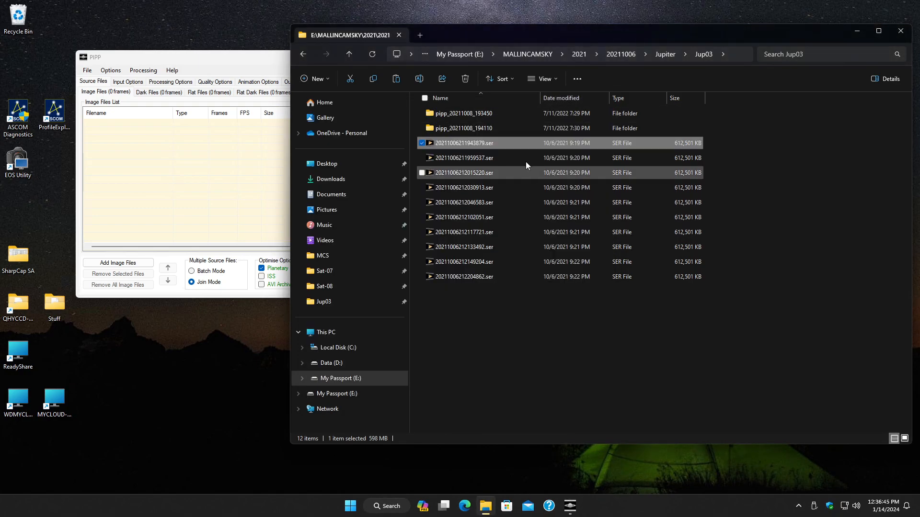
Open the Jup04 folder of the Jupiter captures and play the 20211006212228235.ser video.
{"action": "left_click", "coordinate": [664, 54]}
{"action": "double_click", "coordinate": [450, 156]}
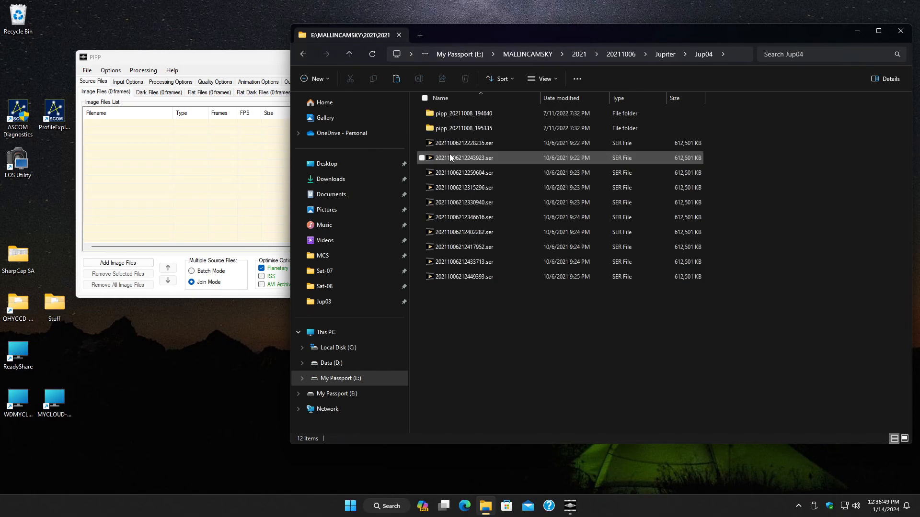
{"action": "left_click", "coordinate": [454, 143]}
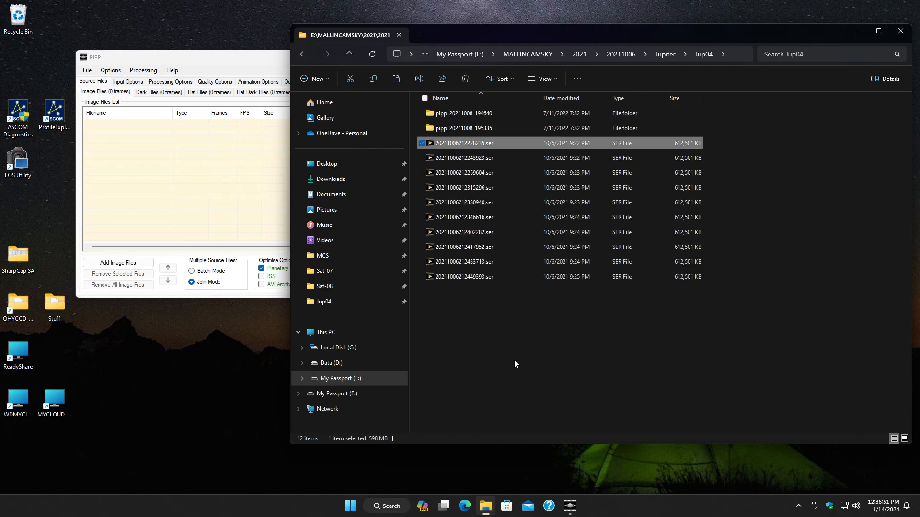
{"action": "key", "text": "Return"}
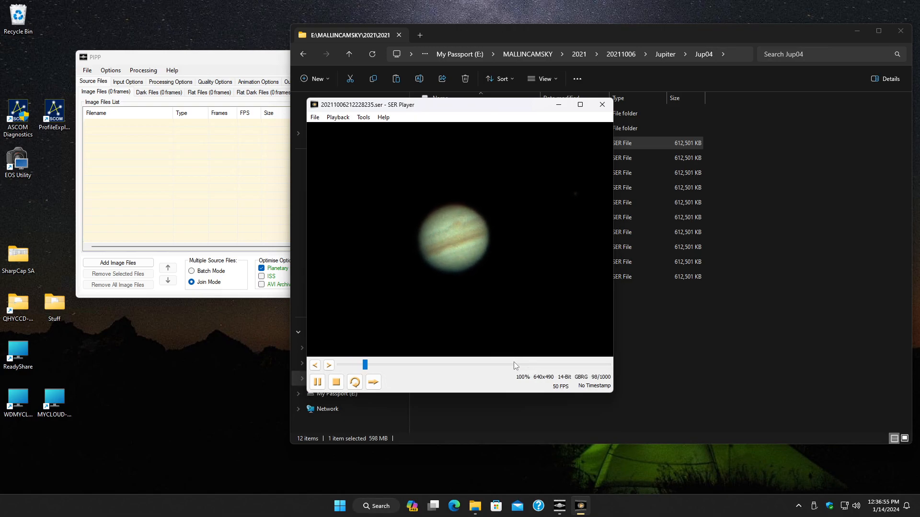
Close SER Player and open the Jup02 folder of the Jupiter captures.
{"action": "left_click", "coordinate": [601, 106]}
{"action": "left_click", "coordinate": [666, 56]}
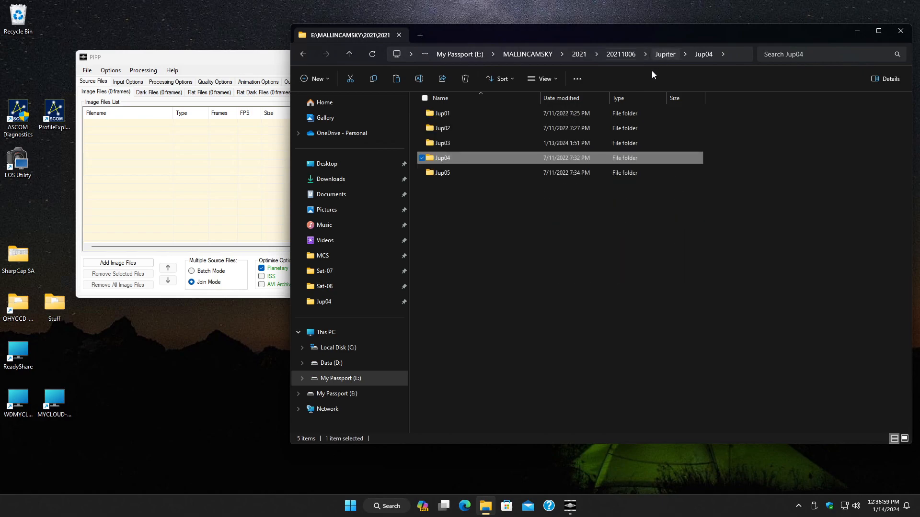
{"action": "double_click", "coordinate": [470, 129]}
Play the 20211006211626676.ser Jupiter video in SER Player and close the player.
{"action": "left_click", "coordinate": [468, 140]}
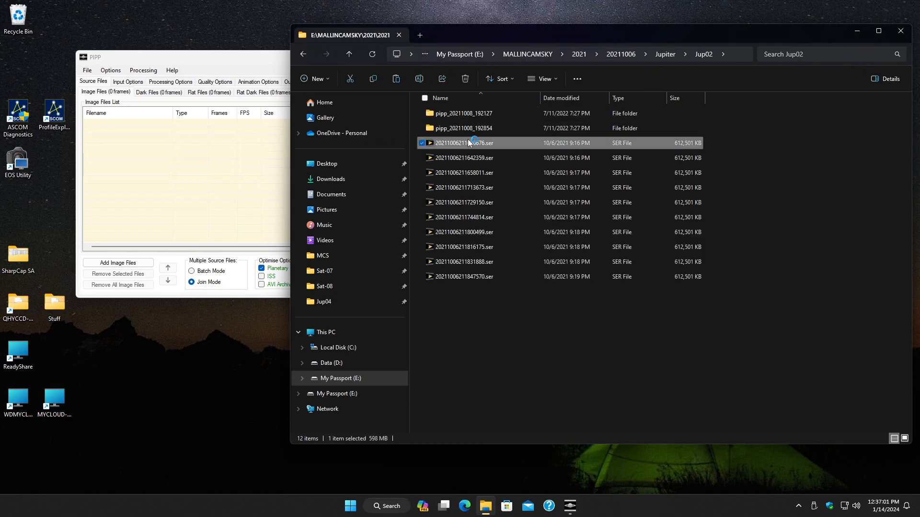
{"action": "key", "text": "Return"}
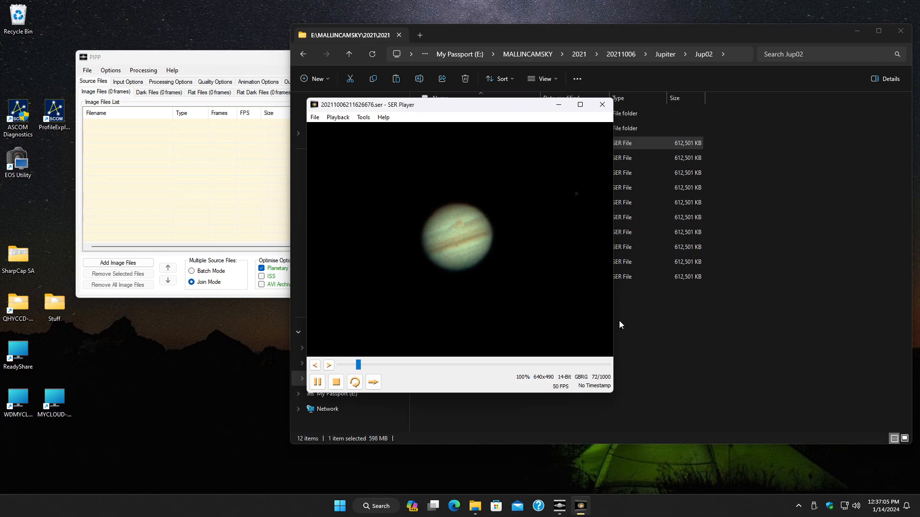
{"action": "left_click", "coordinate": [602, 106]}
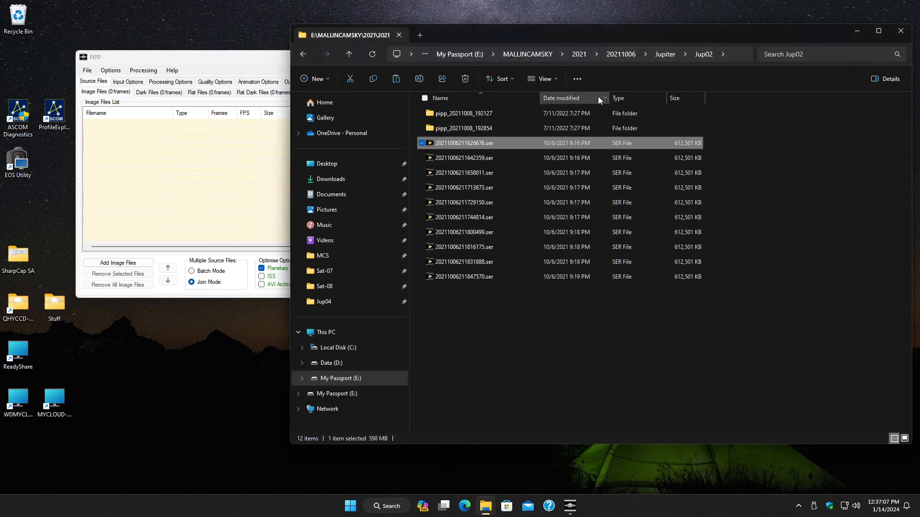
Add all ten SER videos from Jup02 to PIPP's image files list and accept debayering with the correct Bayer pattern.
{"action": "left_click_drag", "start_coordinate": [728, 139], "coordinate": [596, 277]}
{"action": "left_click_drag", "start_coordinate": [429, 142], "coordinate": [250, 178]}
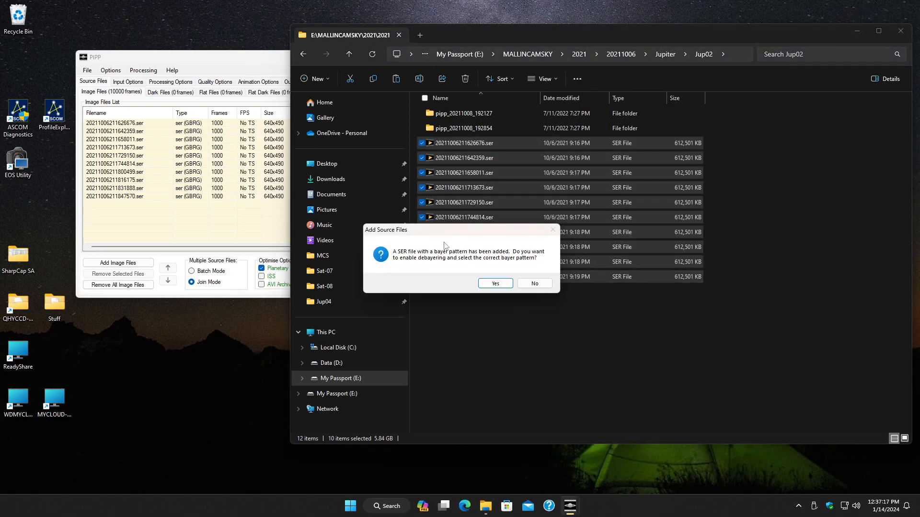
{"action": "left_click", "coordinate": [494, 283]}
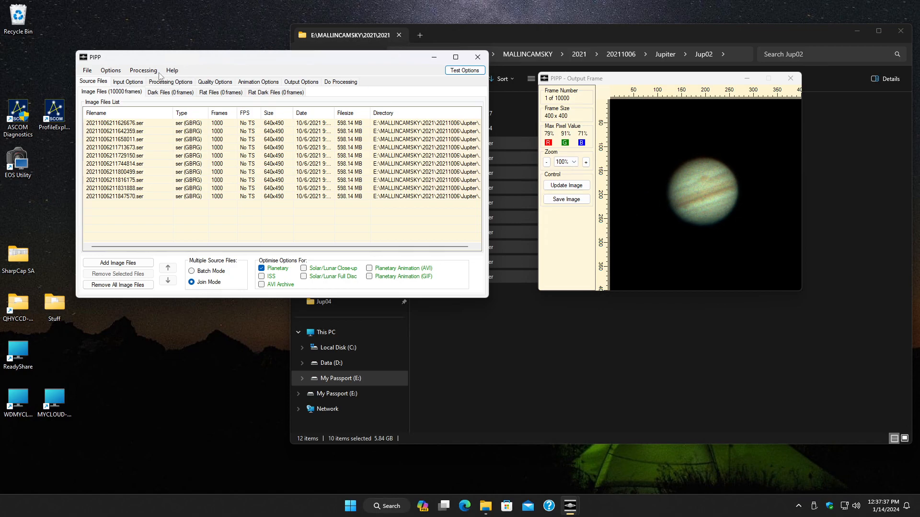
Review PIPP's input, processing, quality, animation and output options and the test run's processing log.
{"action": "left_click", "coordinate": [128, 80]}
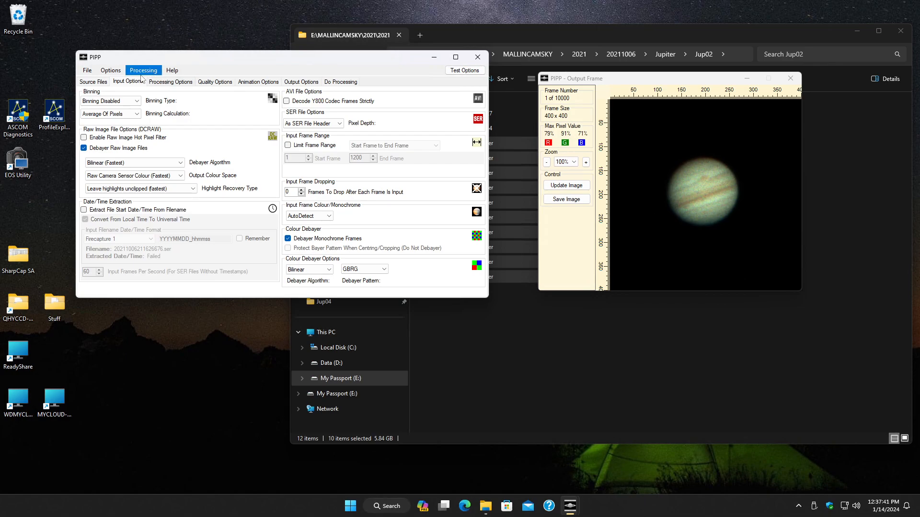
{"action": "left_click", "coordinate": [164, 82]}
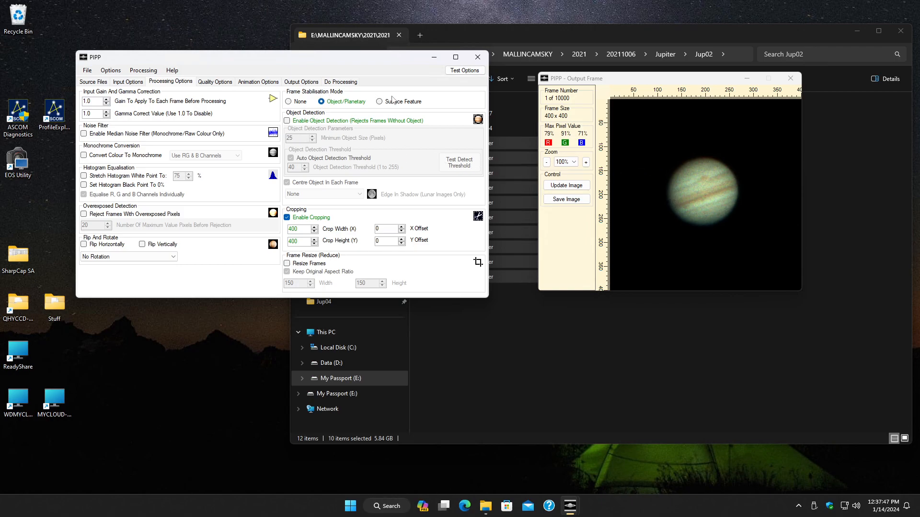
{"action": "left_click", "coordinate": [207, 82]}
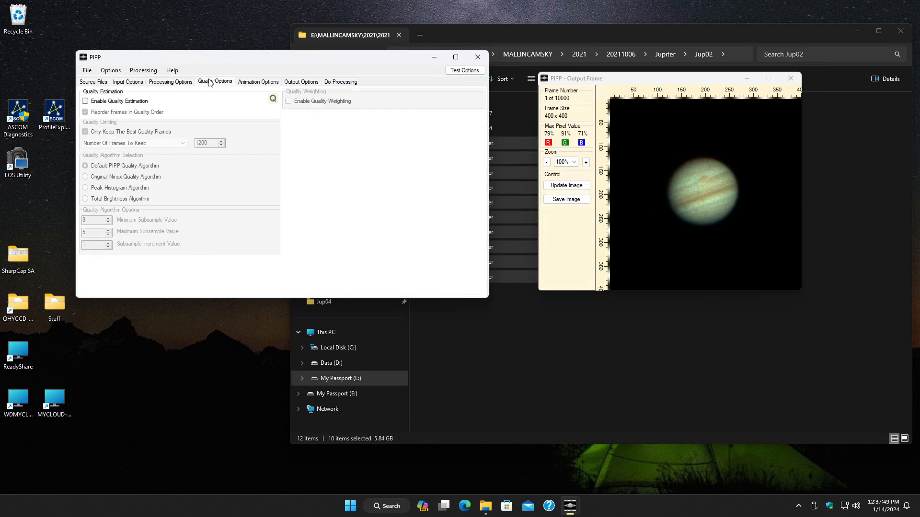
{"action": "left_click", "coordinate": [259, 83]}
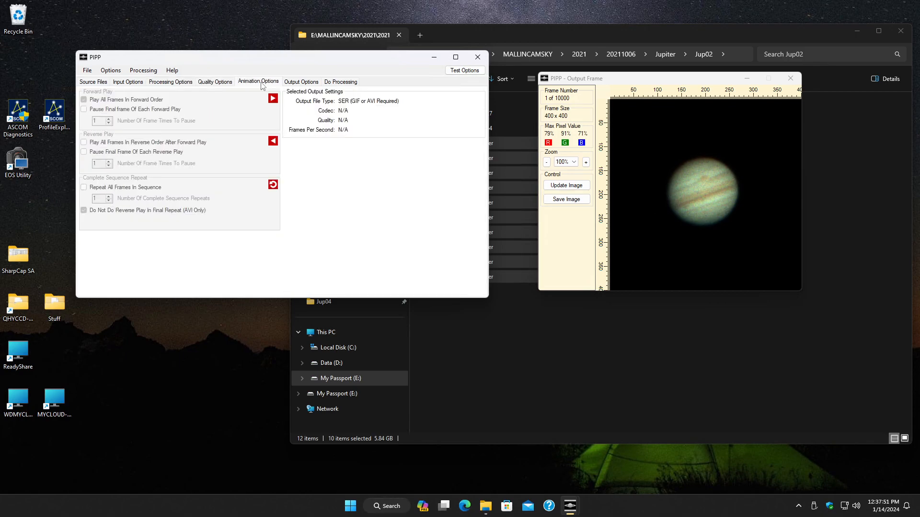
{"action": "left_click", "coordinate": [302, 83]}
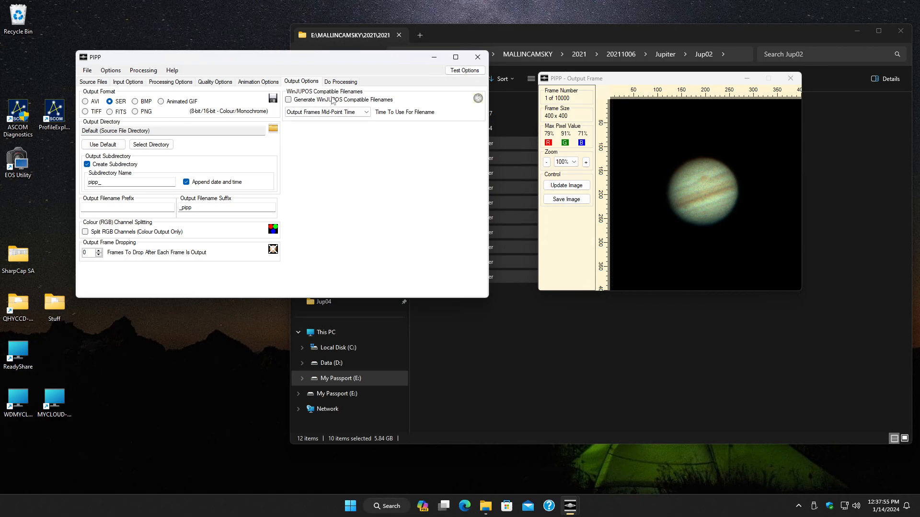
{"action": "left_click", "coordinate": [340, 82]}
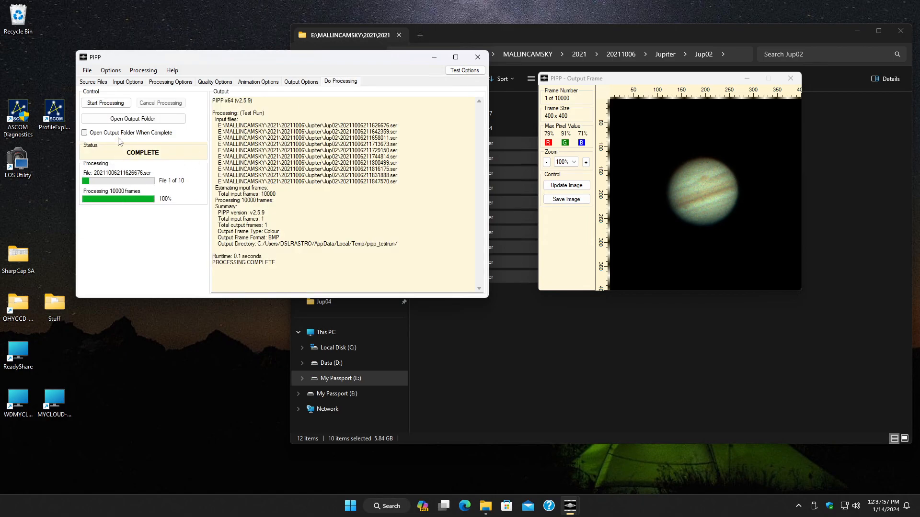
Open PIPP's current output folder, then switch back to PIPP and check its source files list.
{"action": "left_click", "coordinate": [123, 119]}
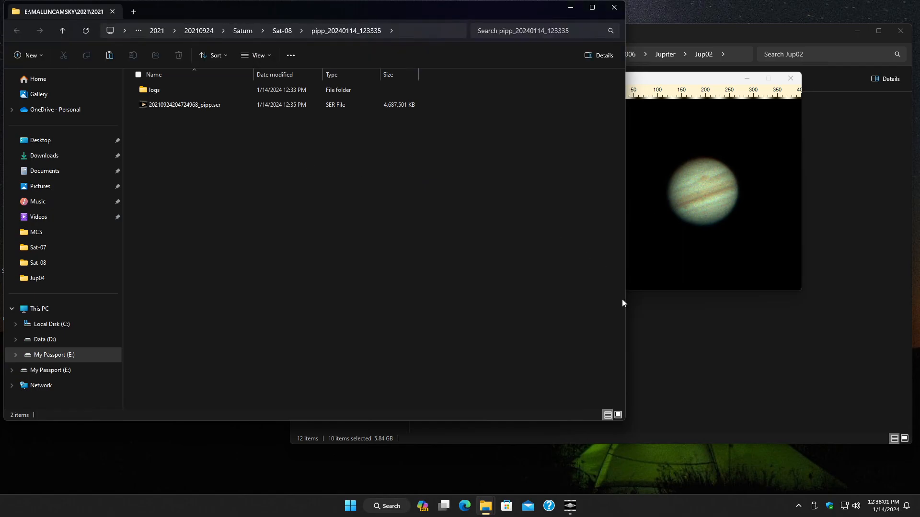
{"action": "mouse_move", "coordinate": [569, 508]}
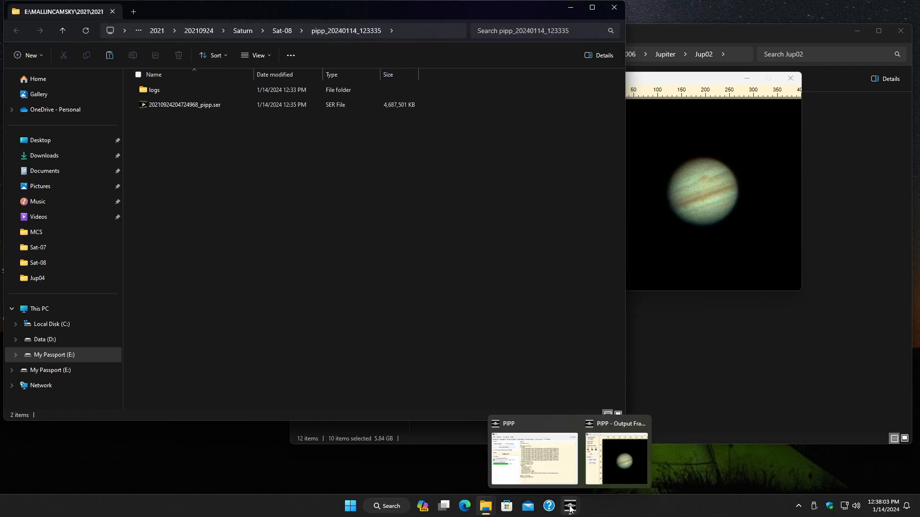
{"action": "left_click", "coordinate": [559, 472]}
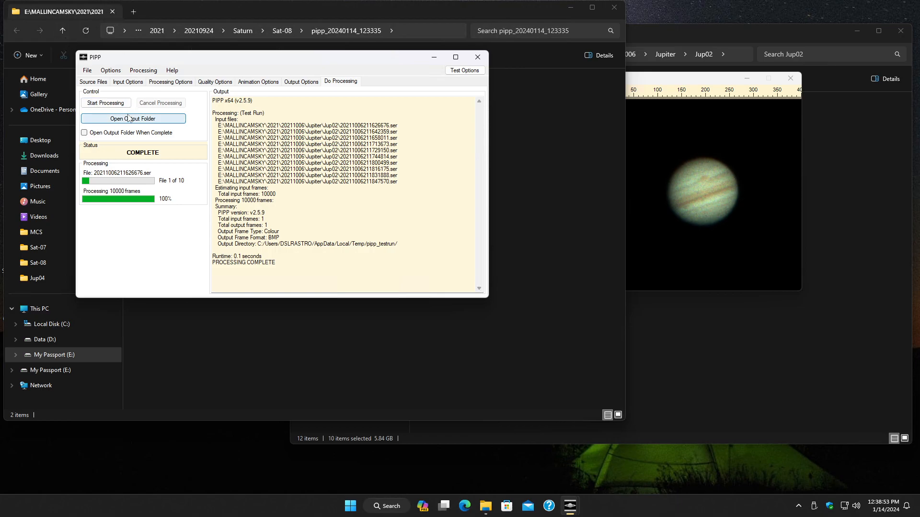
{"action": "left_click", "coordinate": [94, 82]}
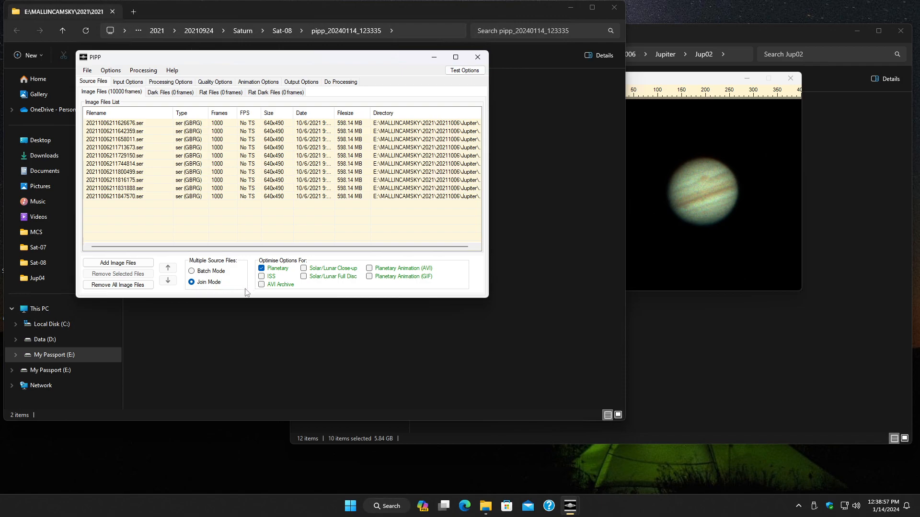
Close PIPP and the Saturn output folder window, and launch PIPP afresh.
{"action": "left_click", "coordinate": [476, 58]}
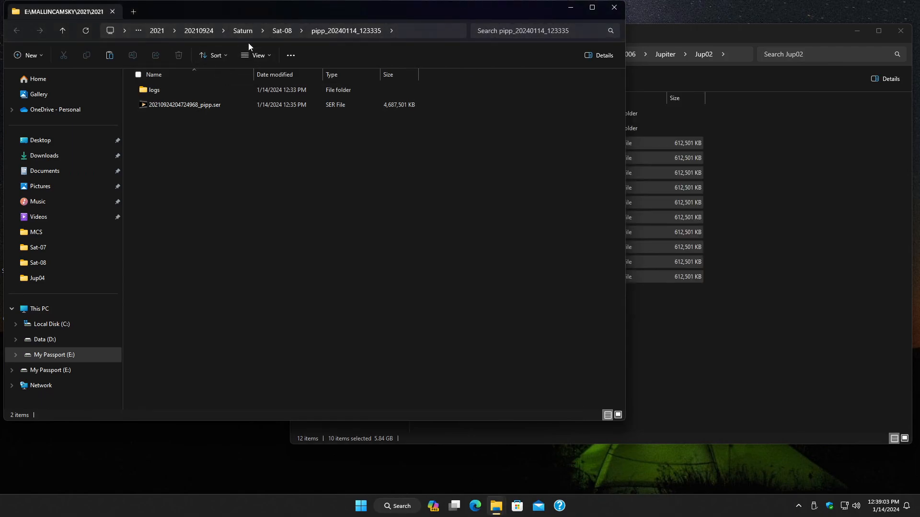
{"action": "left_click", "coordinate": [613, 7]}
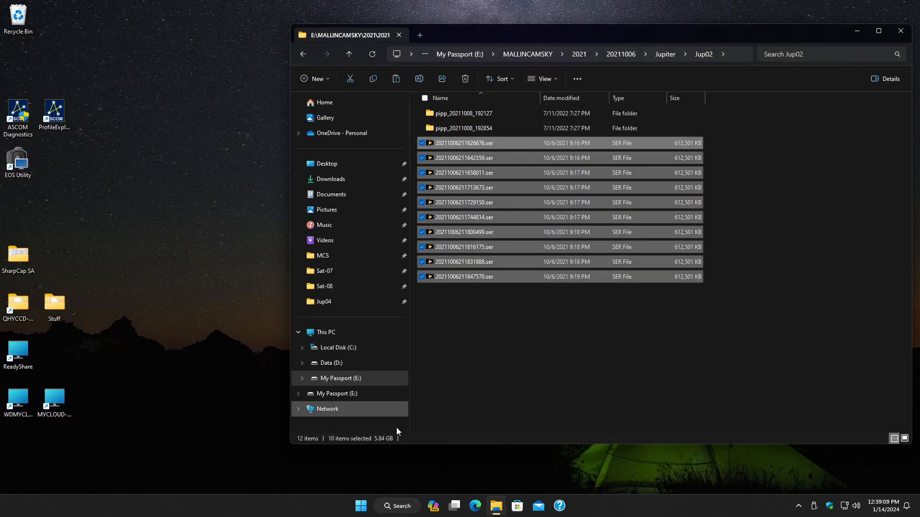
{"action": "left_click", "coordinate": [358, 508]}
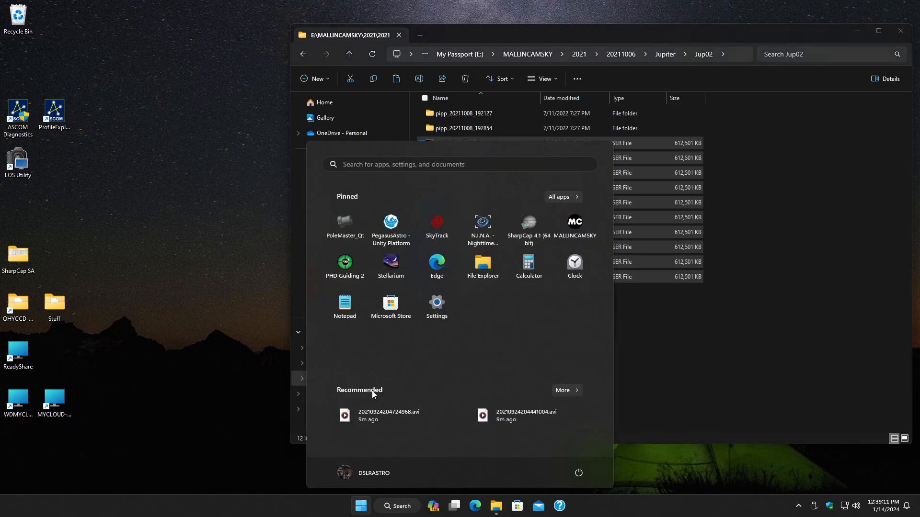
{"action": "left_click", "coordinate": [576, 198]}
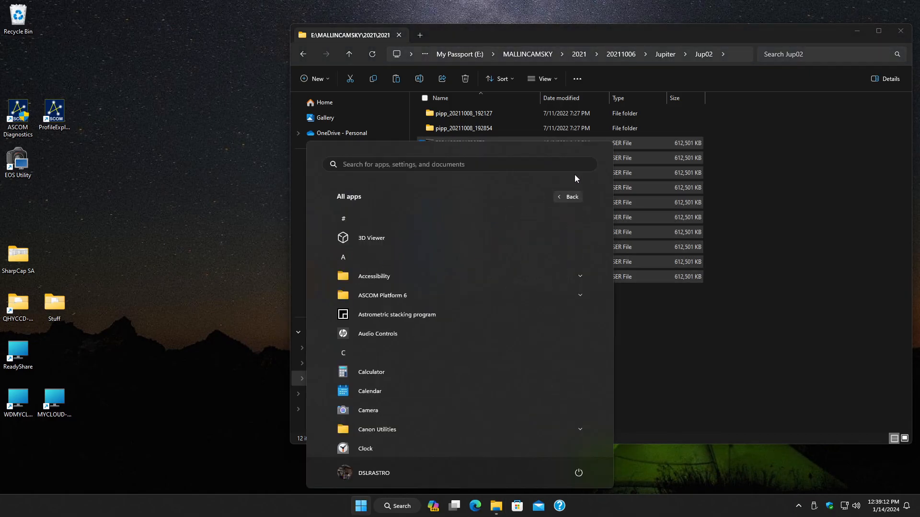
{"action": "left_click", "coordinate": [476, 220]}
{"action": "left_click", "coordinate": [447, 344]}
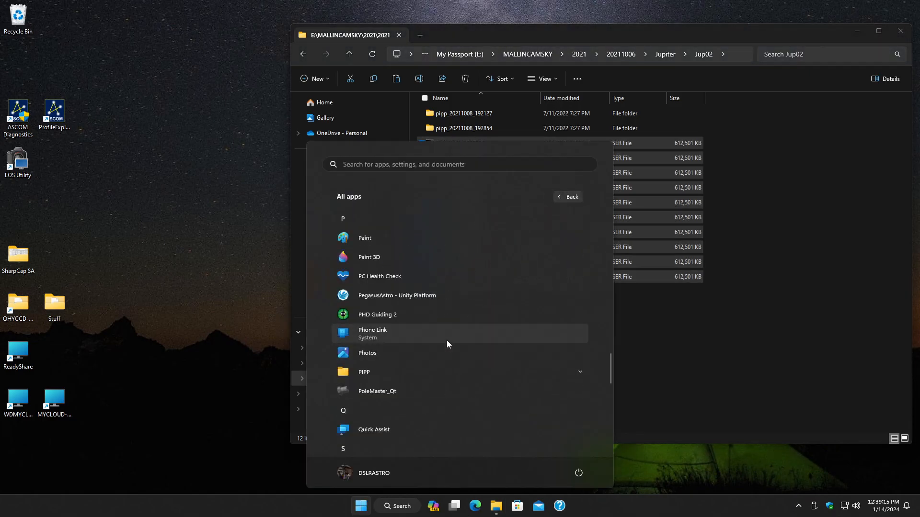
{"action": "left_click", "coordinate": [411, 373]}
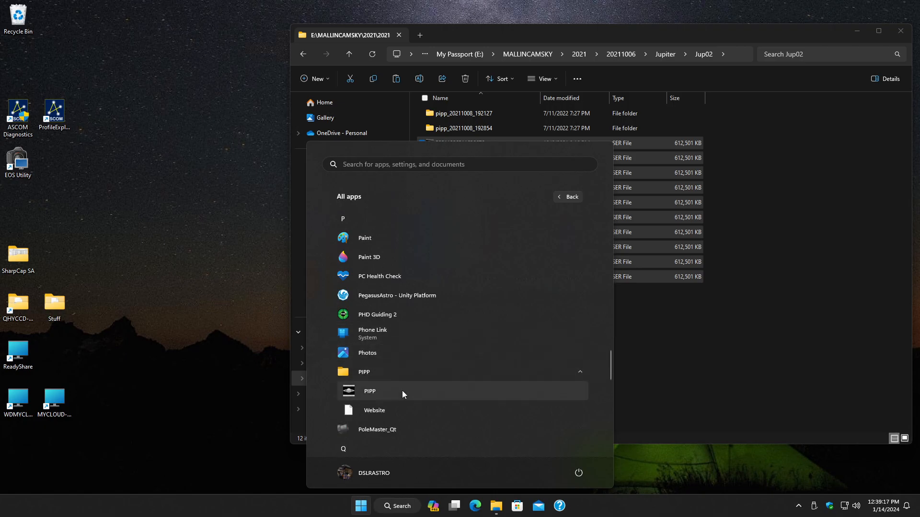
{"action": "left_click", "coordinate": [401, 389]}
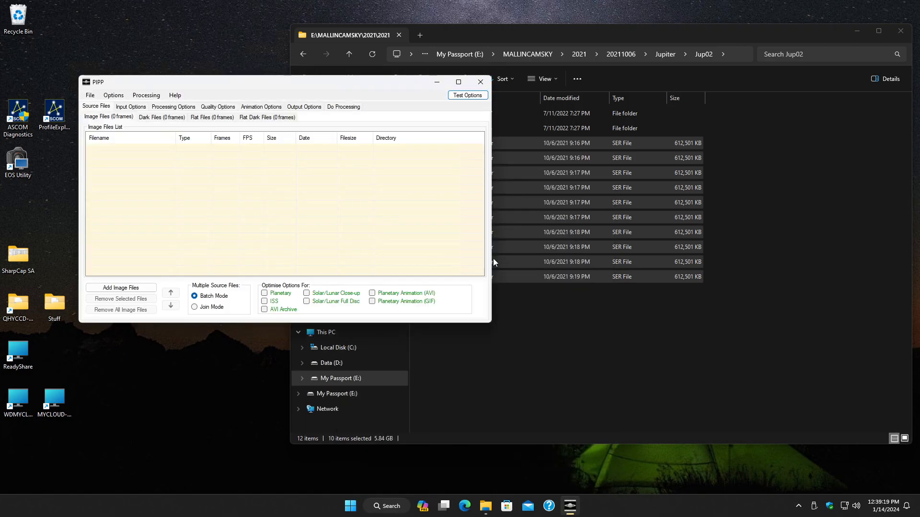
Add the ten Jup02 SER videos to the restarted PIPP and enable debayering with the matching Bayer pattern.
{"action": "left_click", "coordinate": [752, 161]}
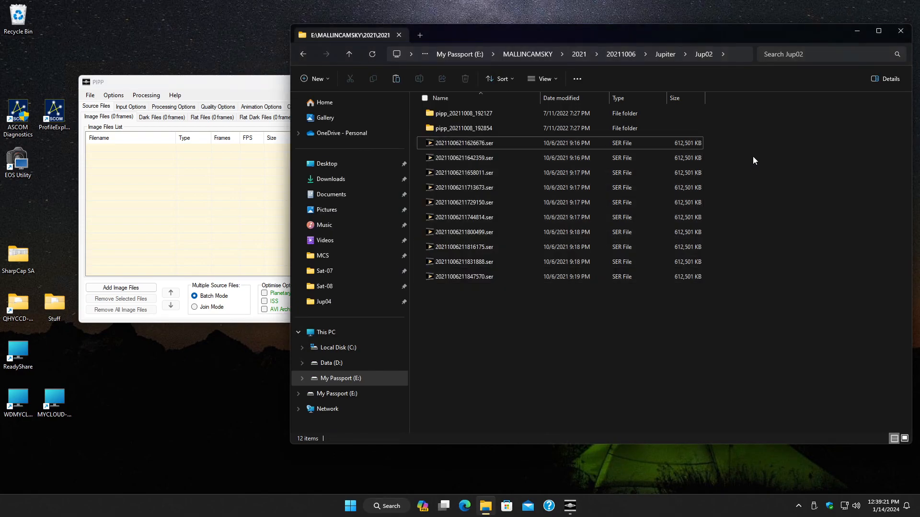
{"action": "left_click_drag", "start_coordinate": [717, 139], "coordinate": [649, 276]}
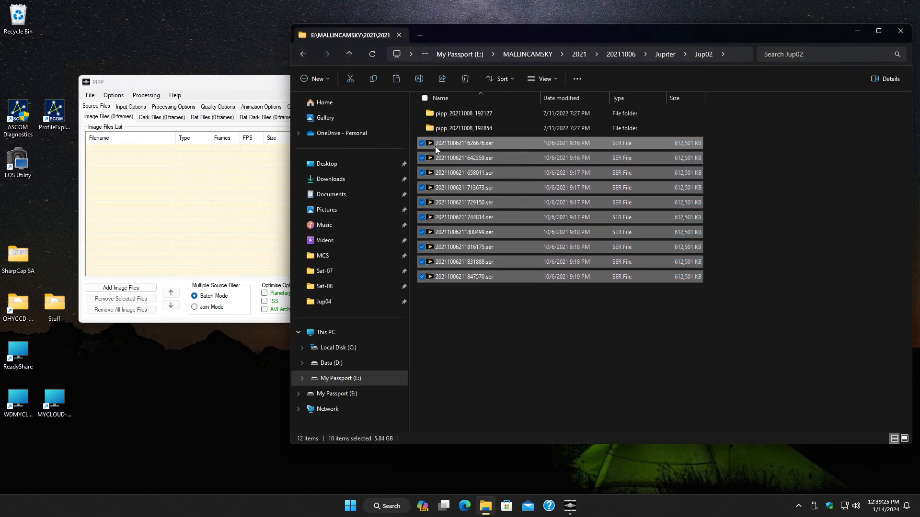
{"action": "left_click_drag", "start_coordinate": [430, 143], "coordinate": [200, 195]}
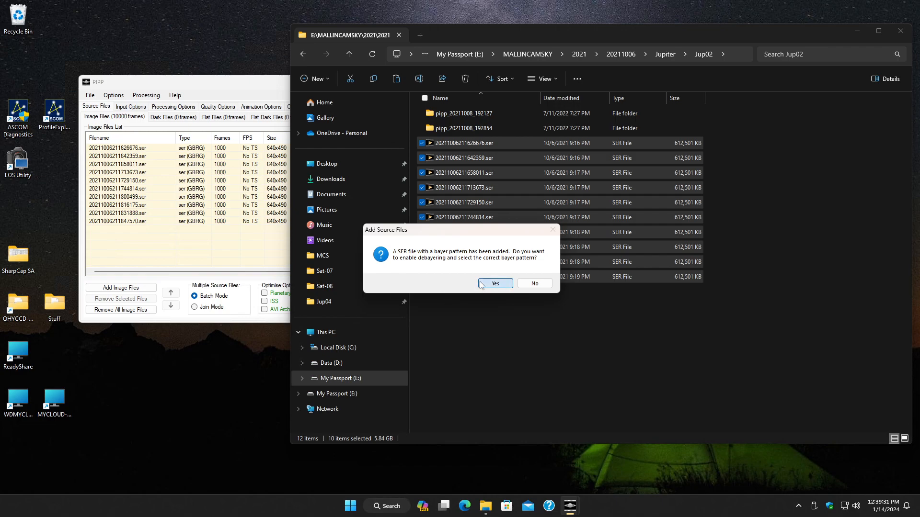
{"action": "left_click", "coordinate": [485, 285]}
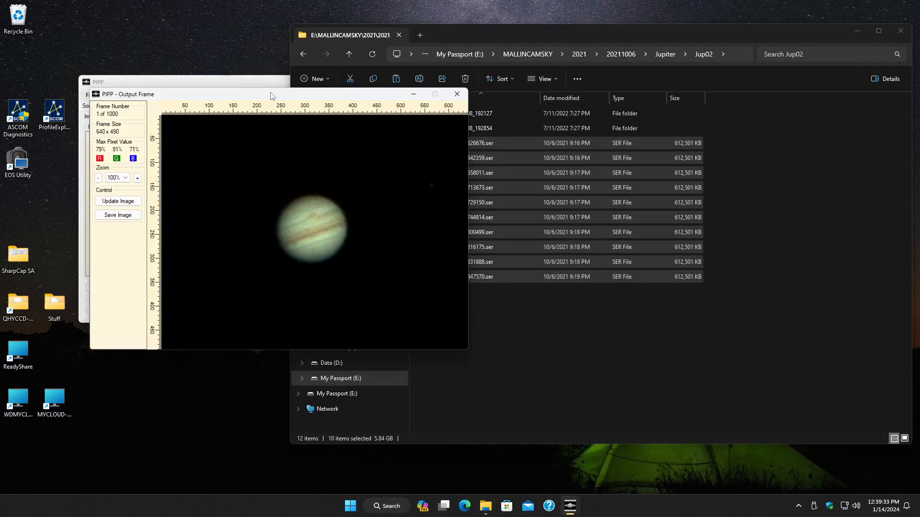
Move the output frame preview clear of the main PIPP window and optimise the options for Planetary.
{"action": "left_click_drag", "start_coordinate": [271, 95], "coordinate": [631, 79]}
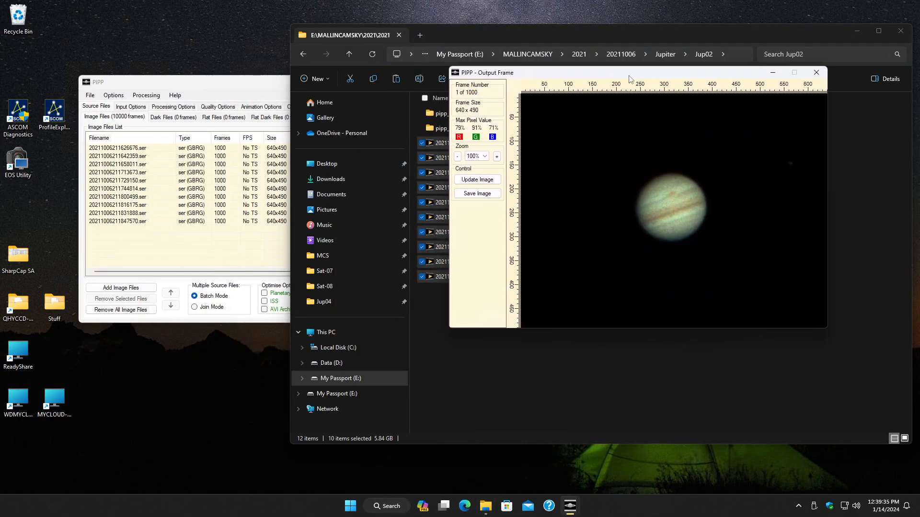
{"action": "left_click", "coordinate": [224, 81]}
{"action": "left_click", "coordinate": [264, 293]}
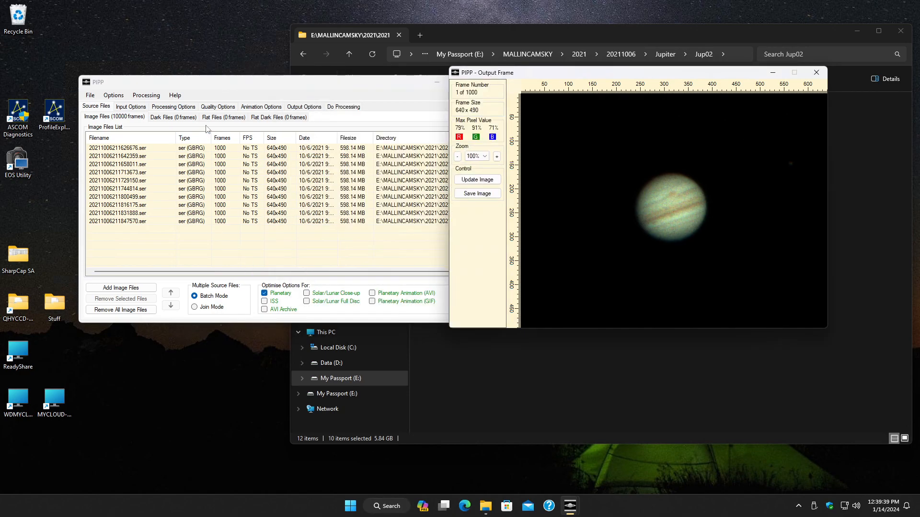
Set the crop width and height to 400 pixels and test the options on the Jupiter frame.
{"action": "left_click", "coordinate": [132, 106]}
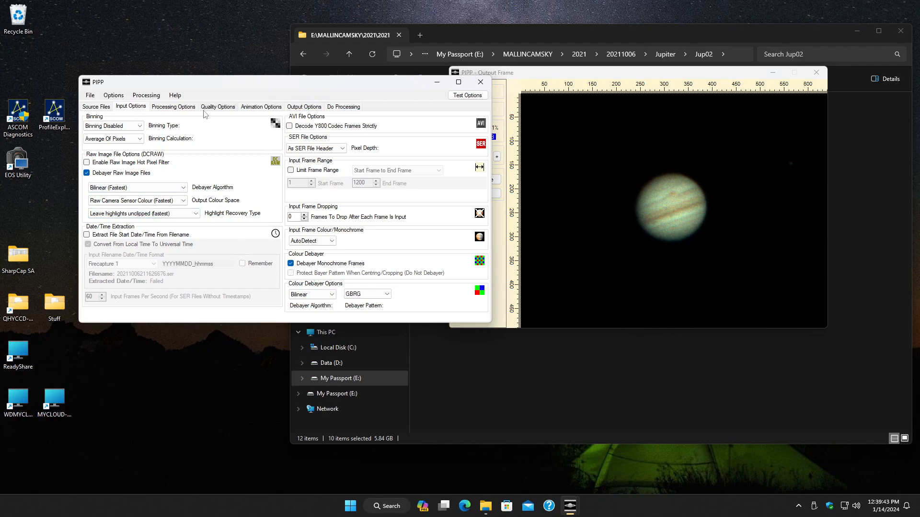
{"action": "left_click", "coordinate": [157, 107]}
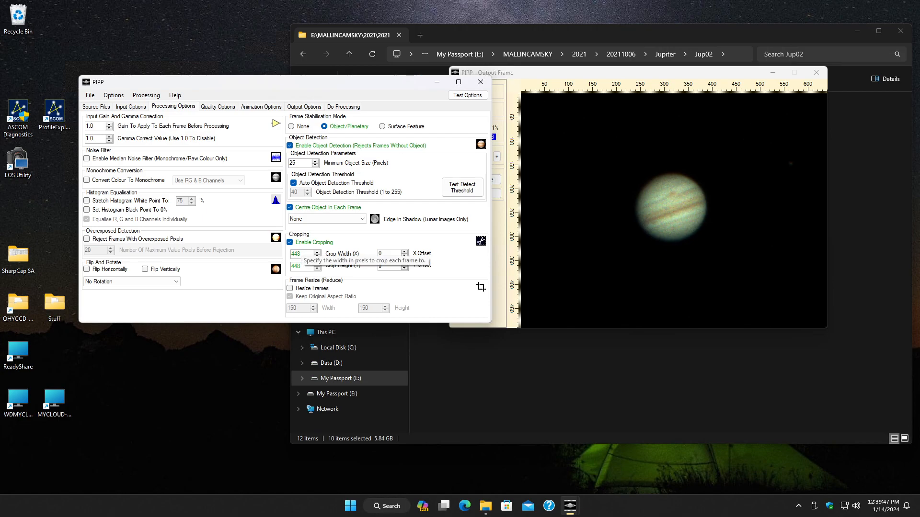
{"action": "double_click", "coordinate": [295, 254]}
{"action": "type", "text": "400"}
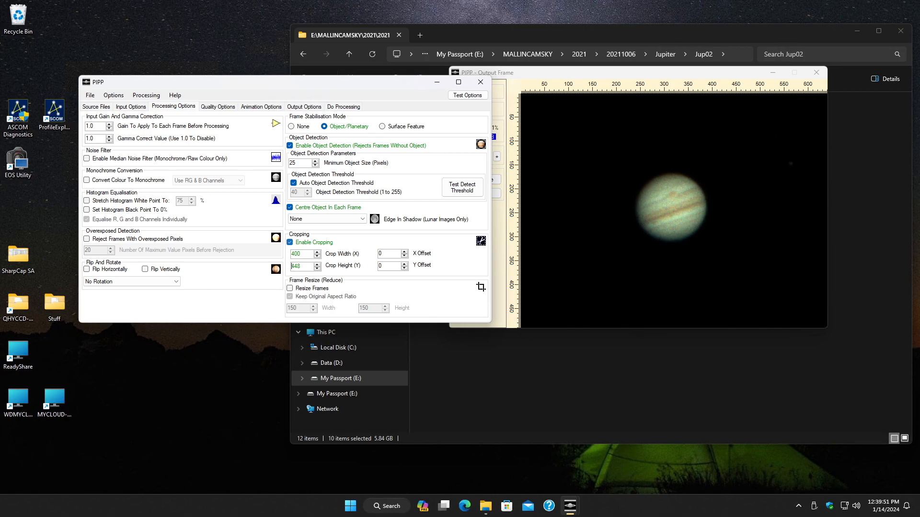
{"action": "key", "text": "BackSpace"}
{"action": "key", "text": "BackSpace"}
{"action": "key", "text": "BackSpace"}
{"action": "type", "text": "400"}
{"action": "key", "text": "Tab"}
{"action": "left_click", "coordinate": [462, 97]}
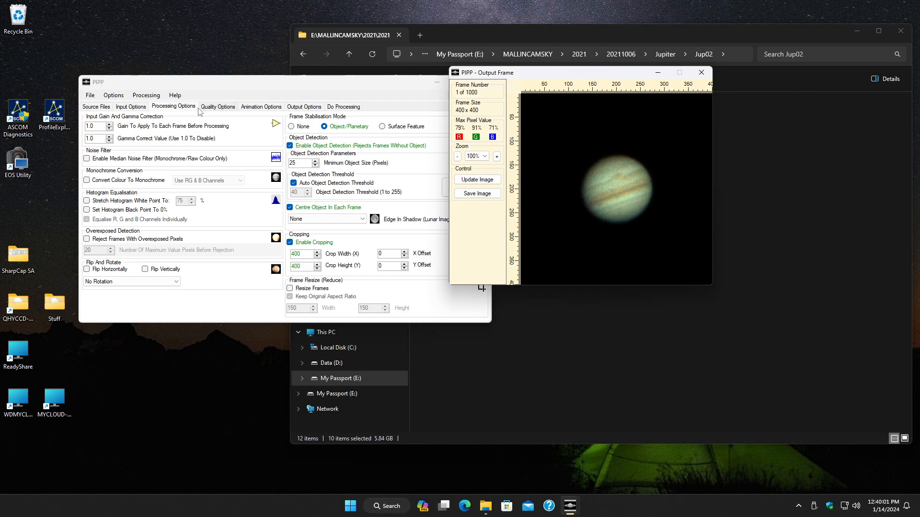
Review the quality, animation and output options for the Jupiter videos.
{"action": "left_click", "coordinate": [218, 107]}
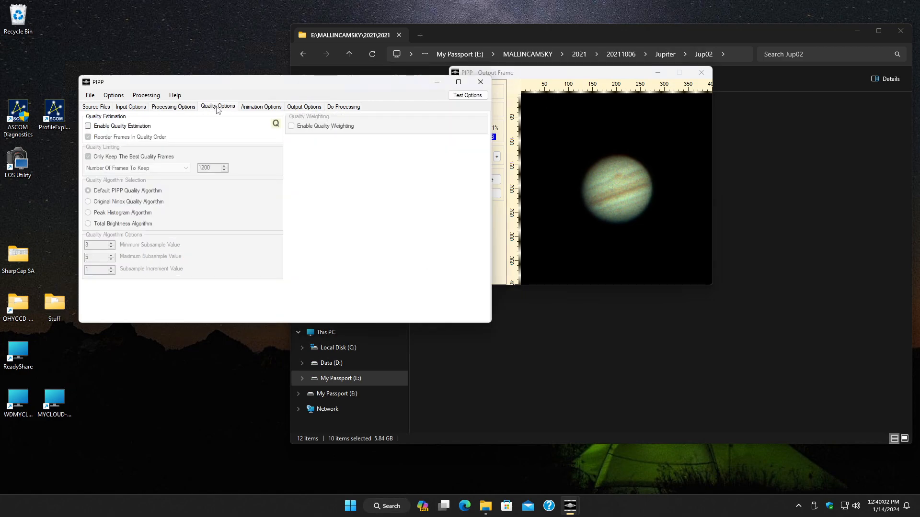
{"action": "left_click", "coordinate": [255, 108]}
{"action": "left_click", "coordinate": [316, 109]}
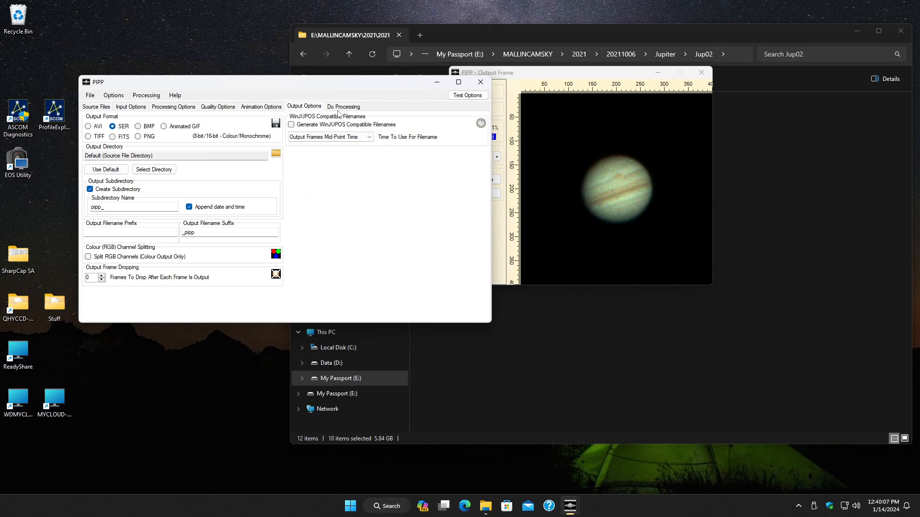
Set the multiple source files option to Join Mode and start processing the ten Jupiter videos.
{"action": "left_click", "coordinate": [341, 107]}
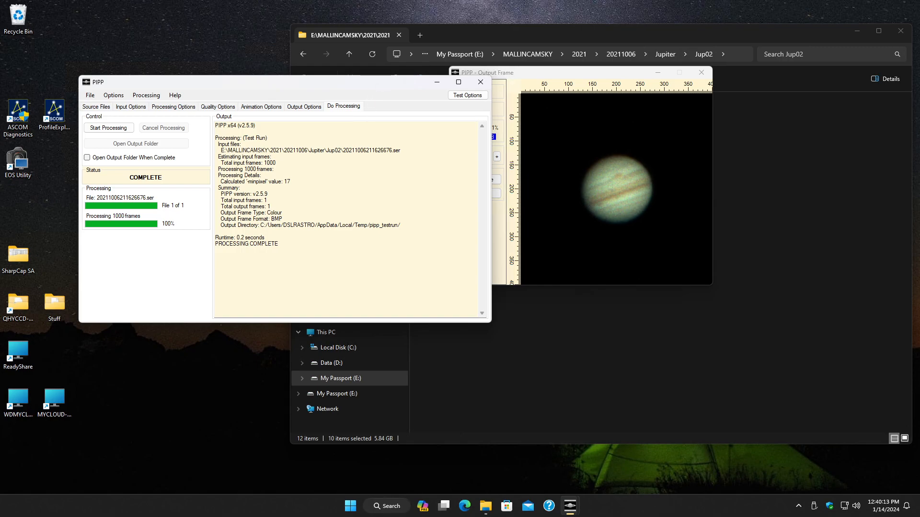
{"action": "left_click", "coordinate": [99, 107]}
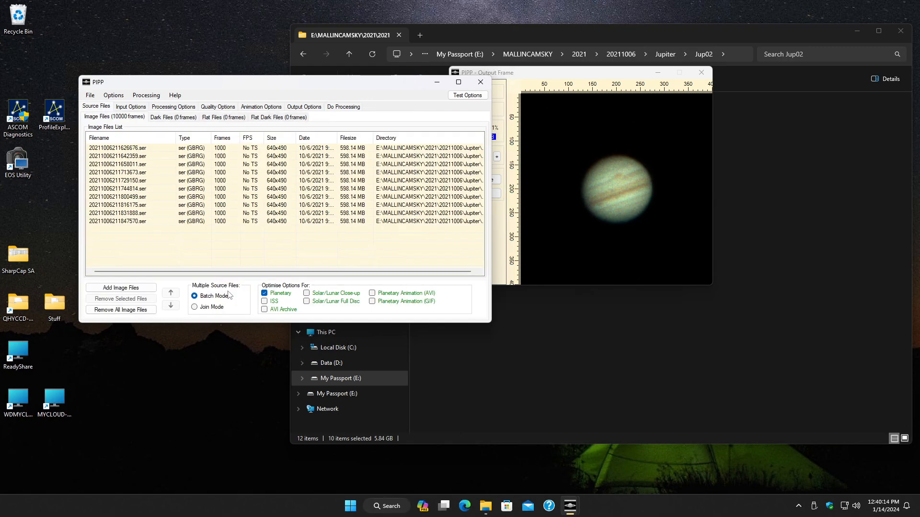
{"action": "left_click", "coordinate": [194, 307]}
{"action": "left_click", "coordinate": [343, 106]}
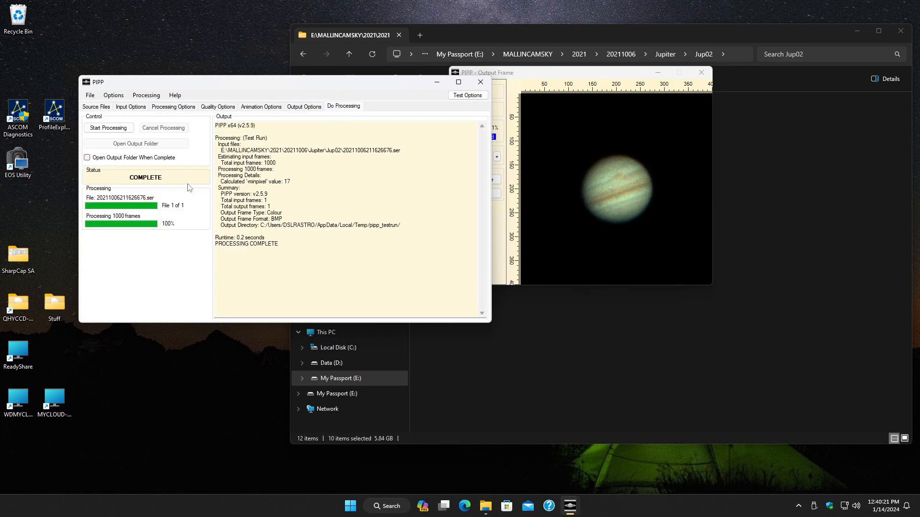
{"action": "left_click", "coordinate": [123, 129]}
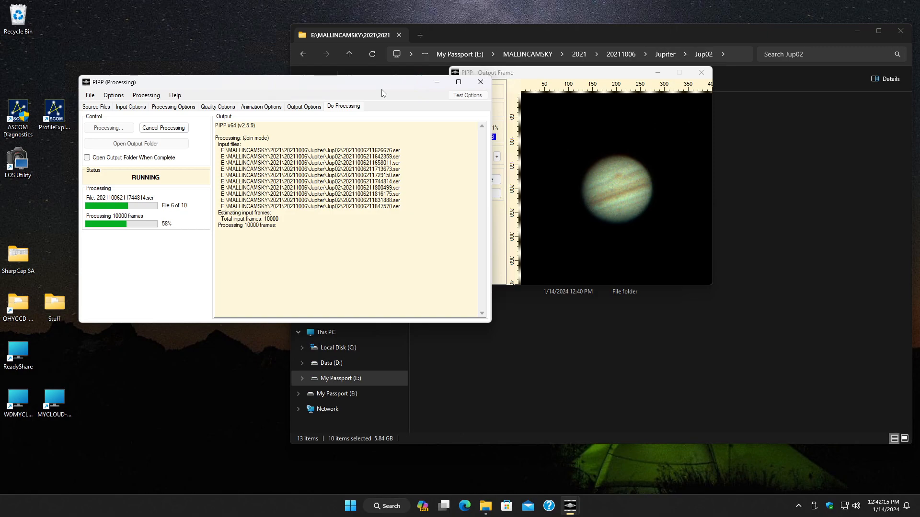
Launch SharpCap Pro, minimise it and bring the Jup02 folder window to the front.
{"action": "left_click", "coordinate": [351, 508]}
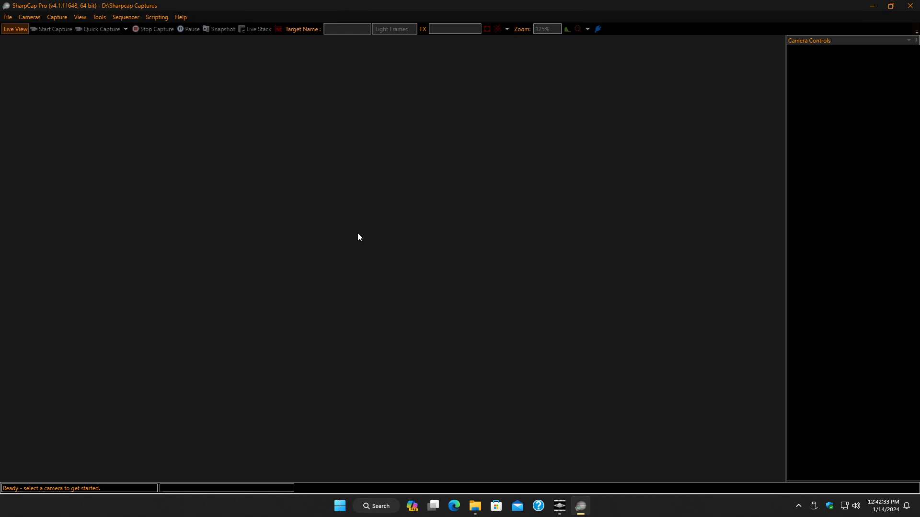
{"action": "left_click", "coordinate": [872, 6]}
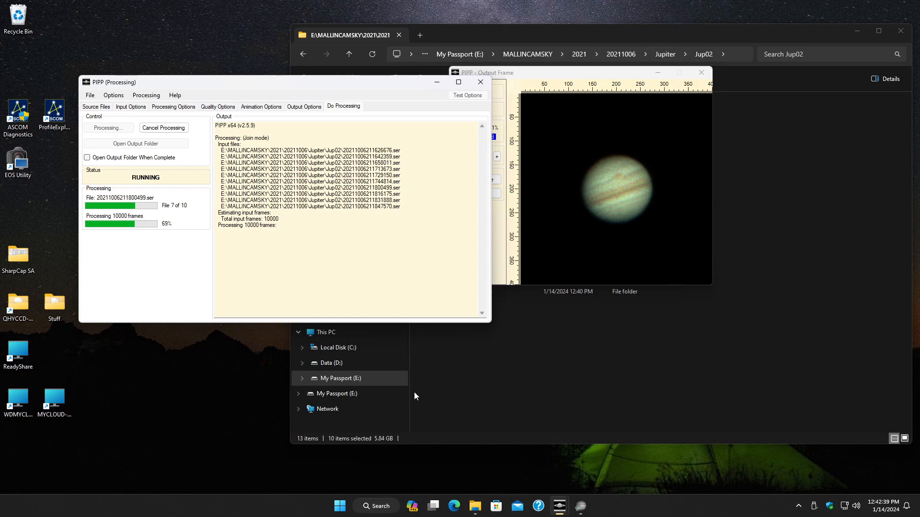
{"action": "left_click", "coordinate": [742, 397]}
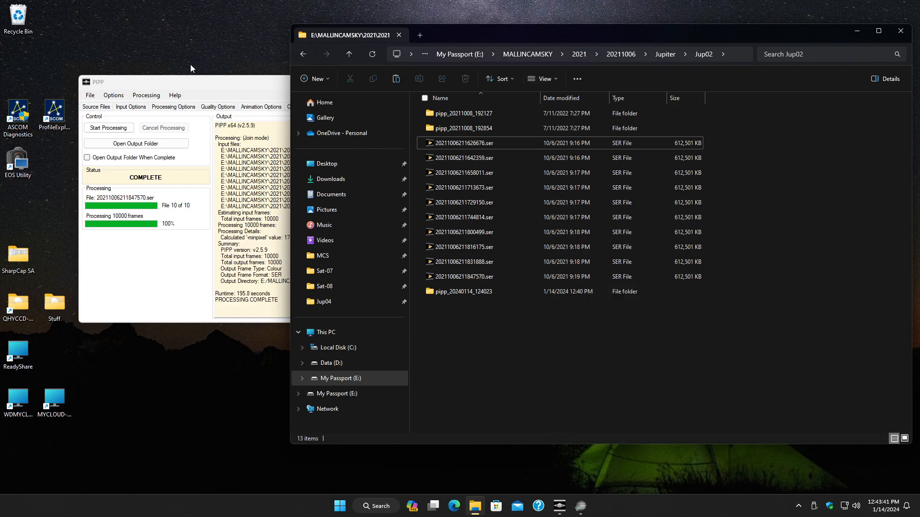
Close PIPP and play the joined Jupiter video from the pipp_20240114_124023 output folder in SER Player.
{"action": "left_click", "coordinate": [195, 86]}
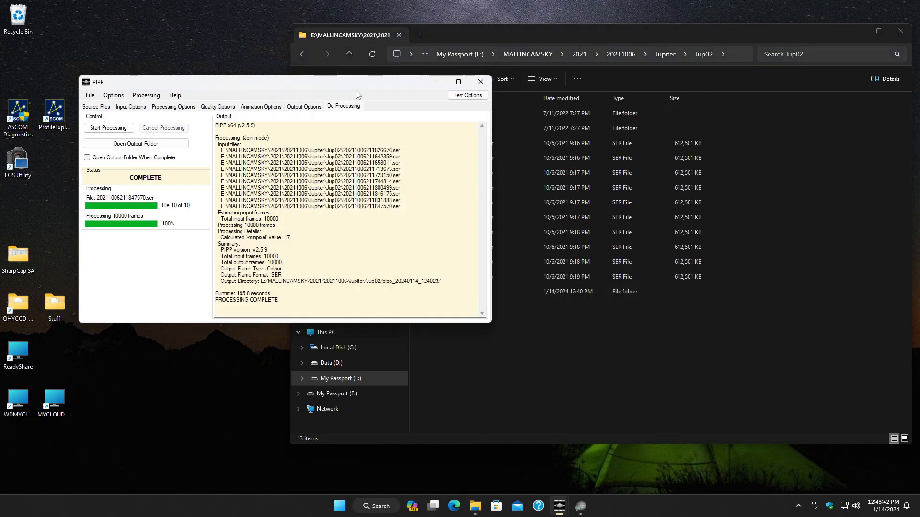
{"action": "left_click", "coordinate": [479, 83]}
{"action": "left_click", "coordinate": [460, 293]}
{"action": "double_click", "coordinate": [460, 294]}
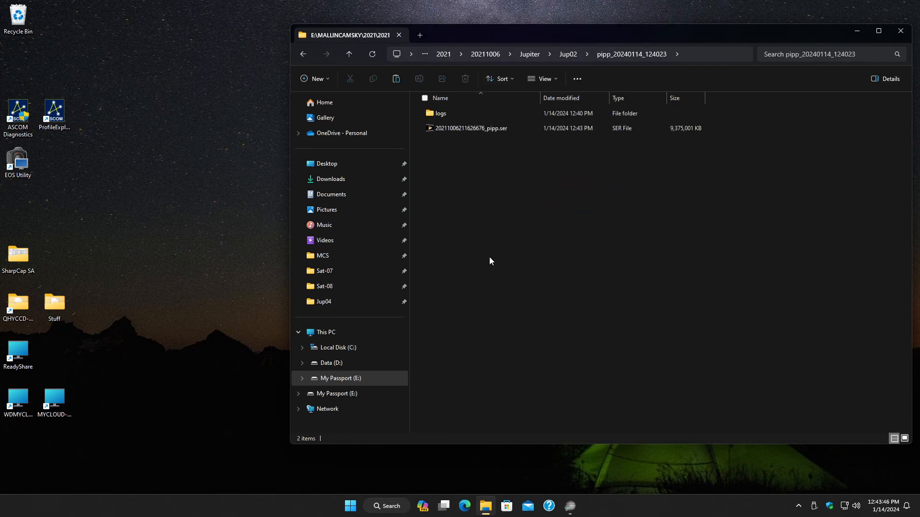
{"action": "double_click", "coordinate": [455, 131]}
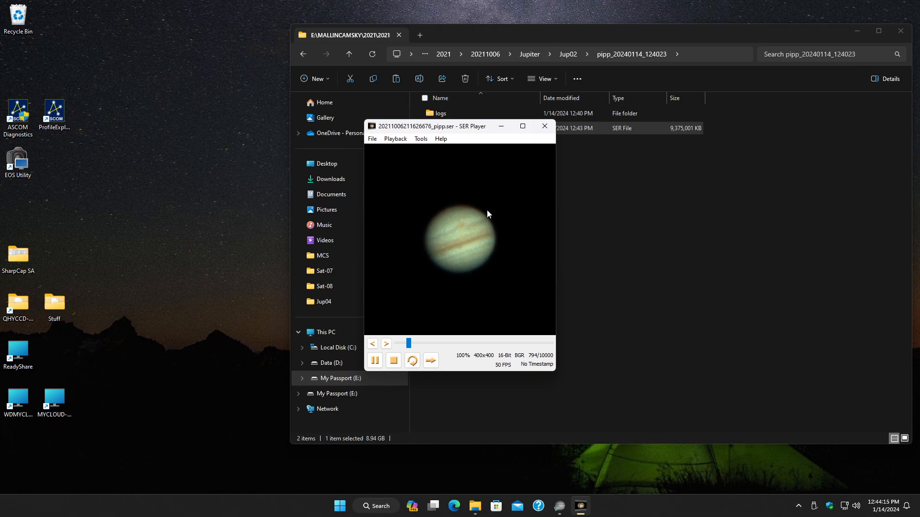
{"action": "left_click", "coordinate": [546, 128]}
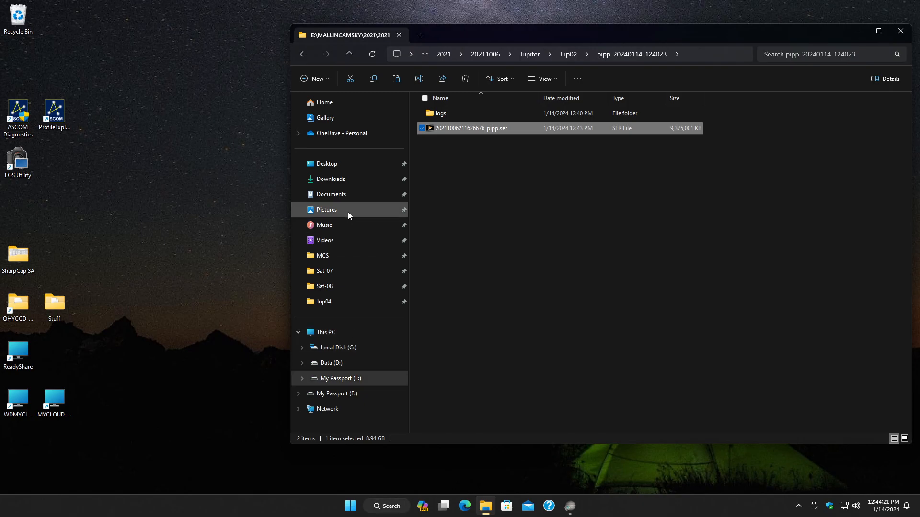
Play Jup_012639.ser from the Jupiter only (3Gb each) folder in Downloads, closing the player when done.
{"action": "left_click", "coordinate": [341, 180]}
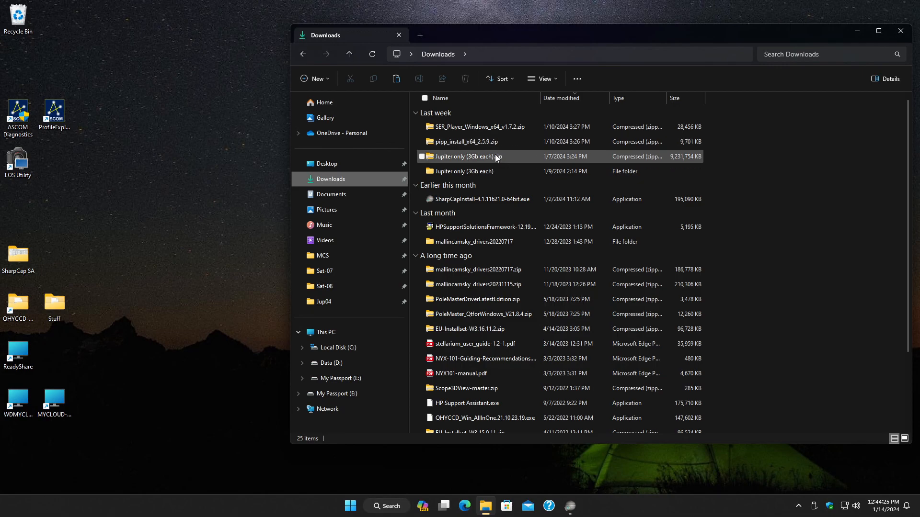
{"action": "double_click", "coordinate": [454, 173]}
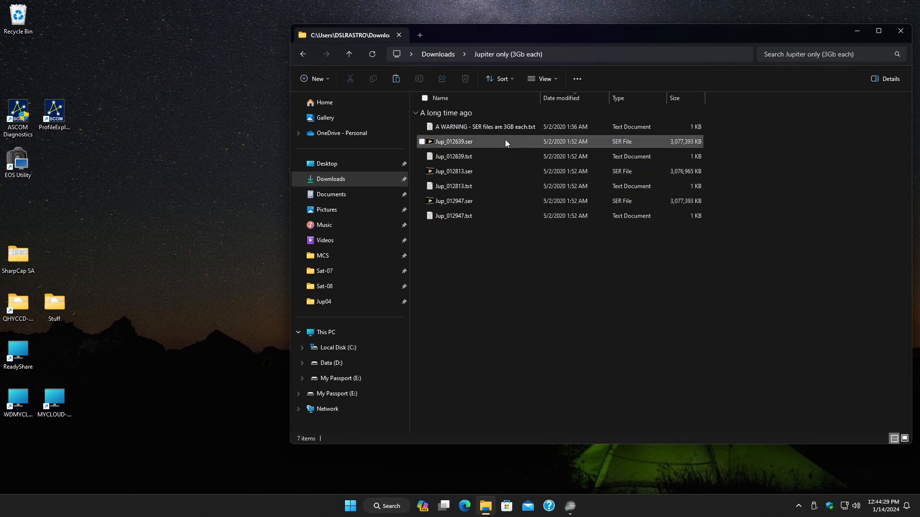
{"action": "double_click", "coordinate": [436, 140]}
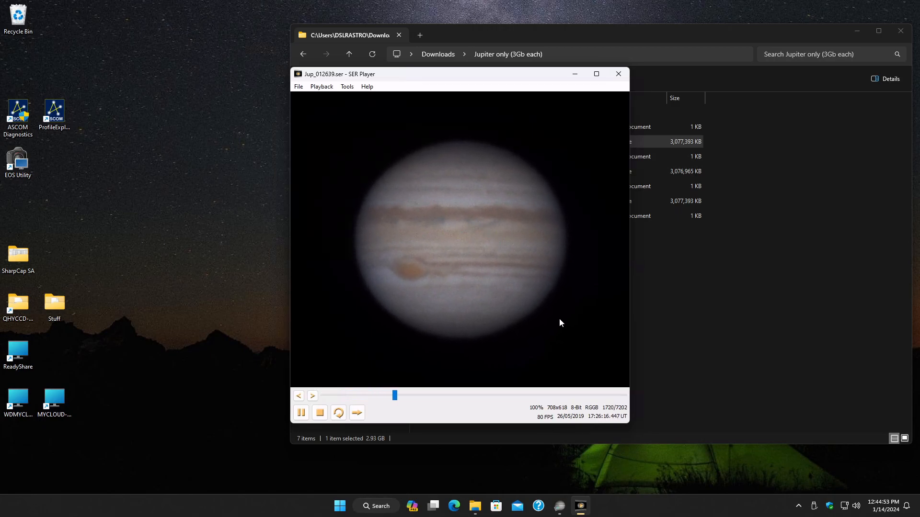
{"action": "left_click", "coordinate": [619, 74]}
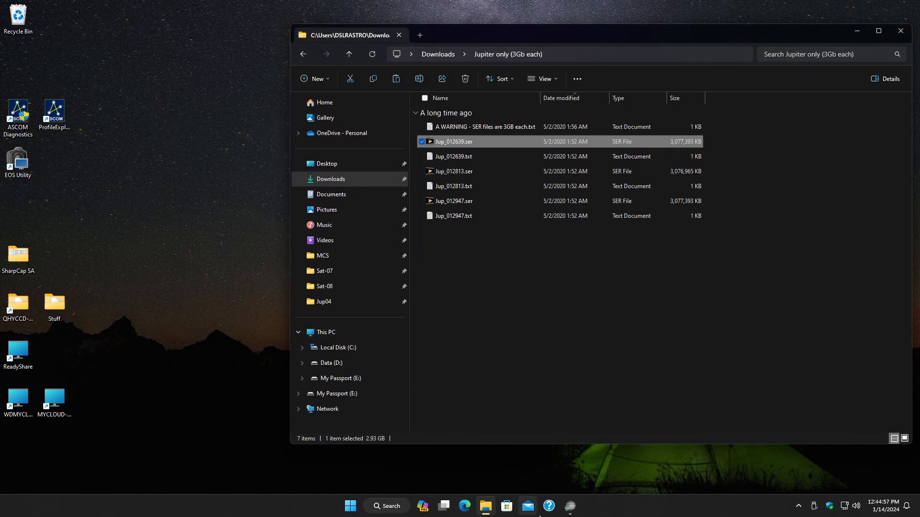
Switch to SharpCap and open Test Camera 2 (High Speed).
{"action": "left_click", "coordinate": [569, 506]}
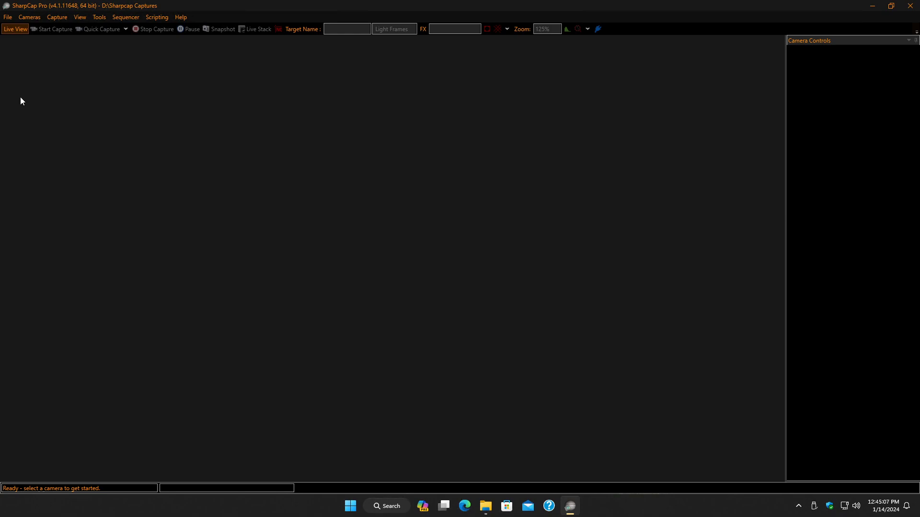
{"action": "left_click", "coordinate": [33, 16]}
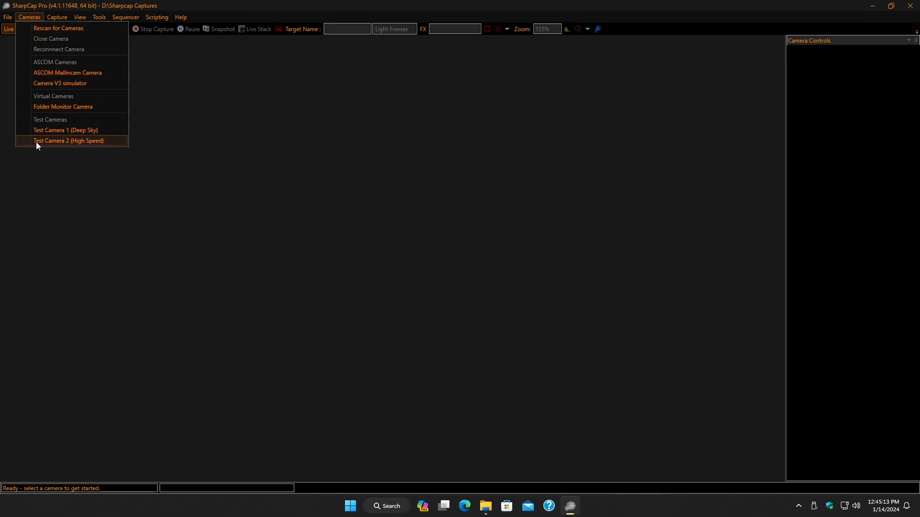
{"action": "left_click", "coordinate": [86, 142]}
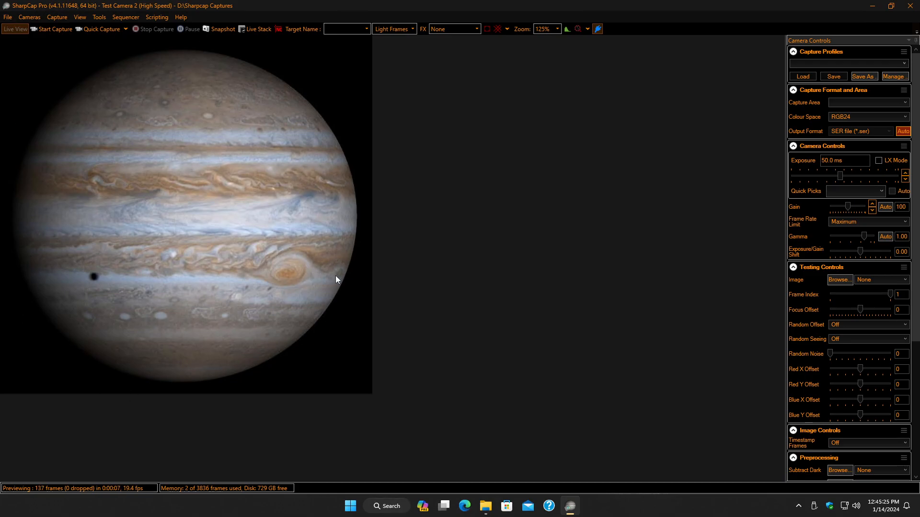
Browse for a test camera image in the Saturn folder of MALLINCAMSKY, 2021, 20210924 on My Passport (E:).
{"action": "left_click", "coordinate": [844, 275]}
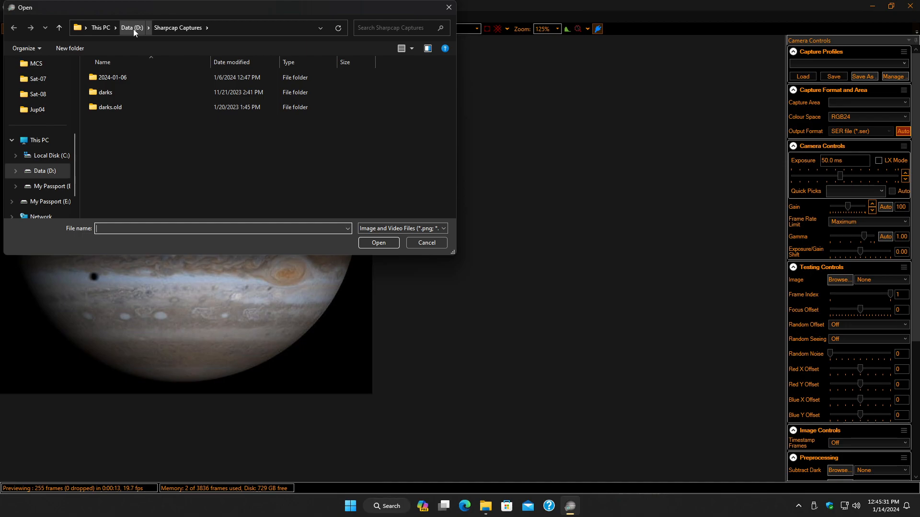
{"action": "left_click", "coordinate": [38, 205]}
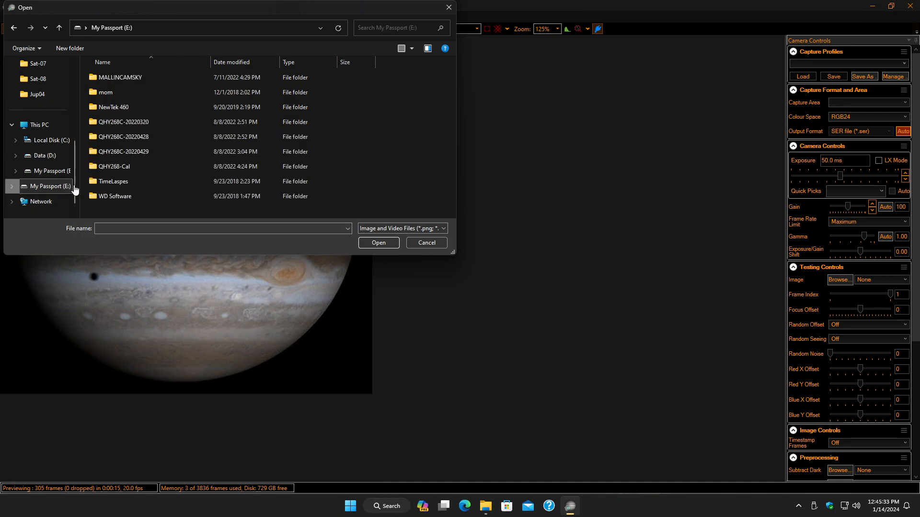
{"action": "double_click", "coordinate": [118, 77]}
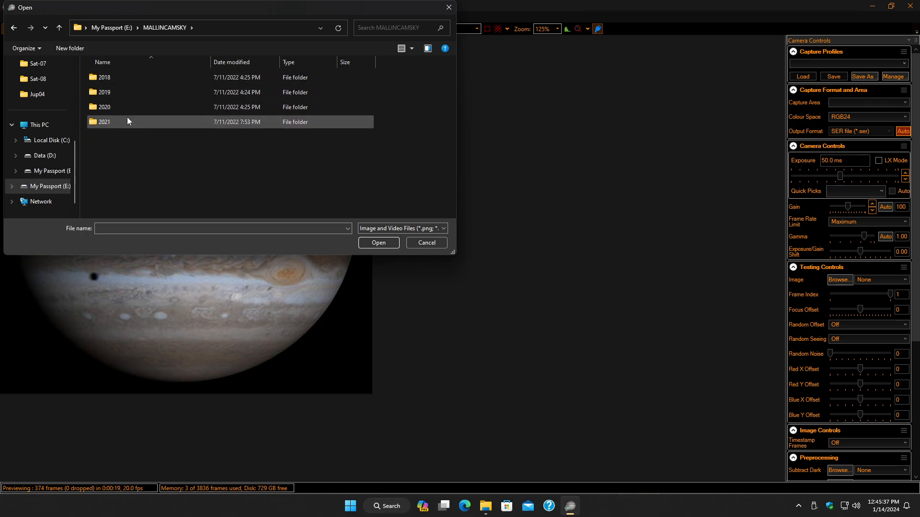
{"action": "double_click", "coordinate": [126, 122]}
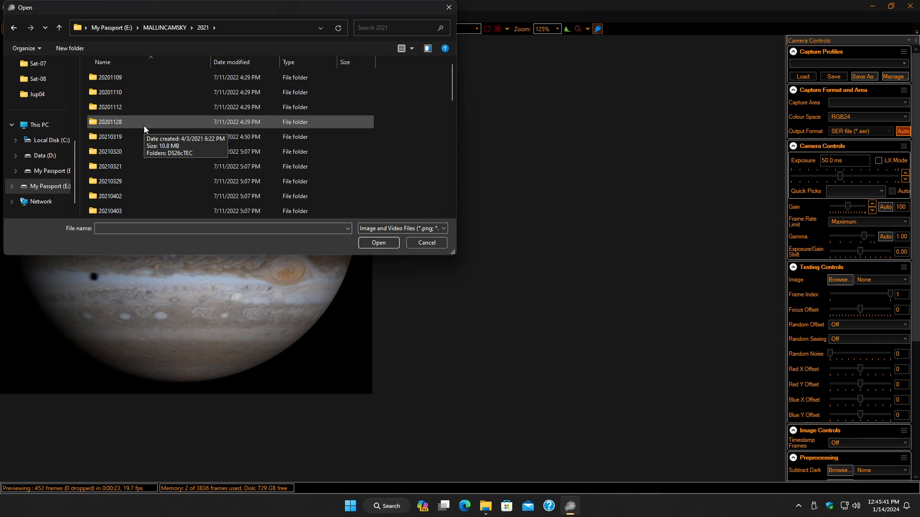
{"action": "scroll", "coordinate": [144, 125], "scroll_direction": "down", "scroll_amount": 1}
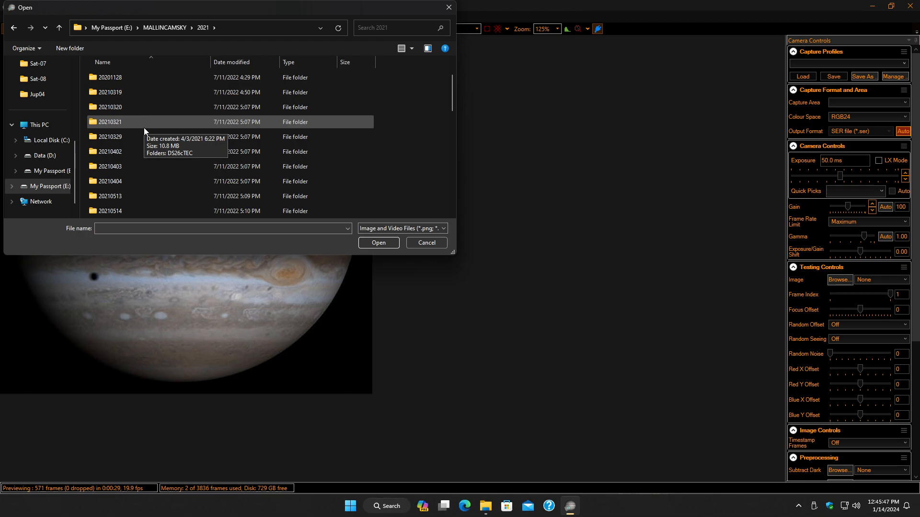
{"action": "scroll", "coordinate": [144, 128], "scroll_direction": "down", "scroll_amount": 8}
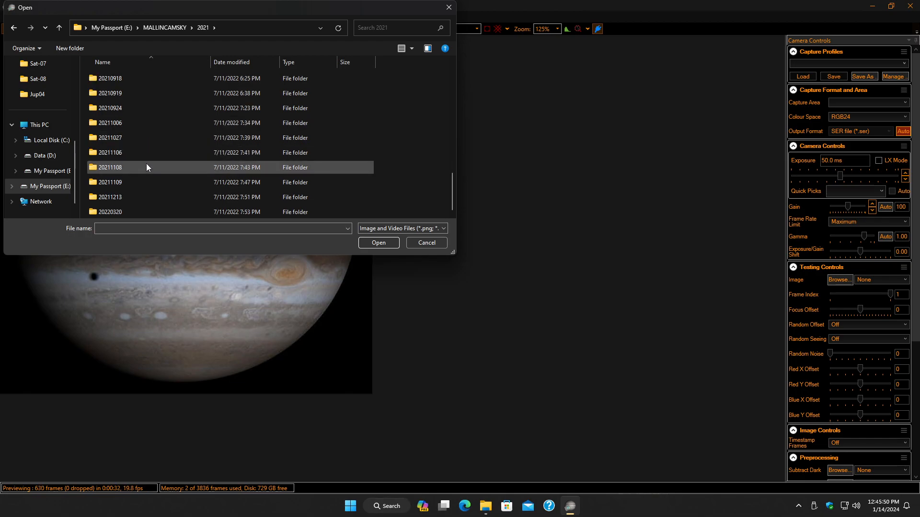
{"action": "double_click", "coordinate": [141, 110]}
{"action": "double_click", "coordinate": [135, 98]}
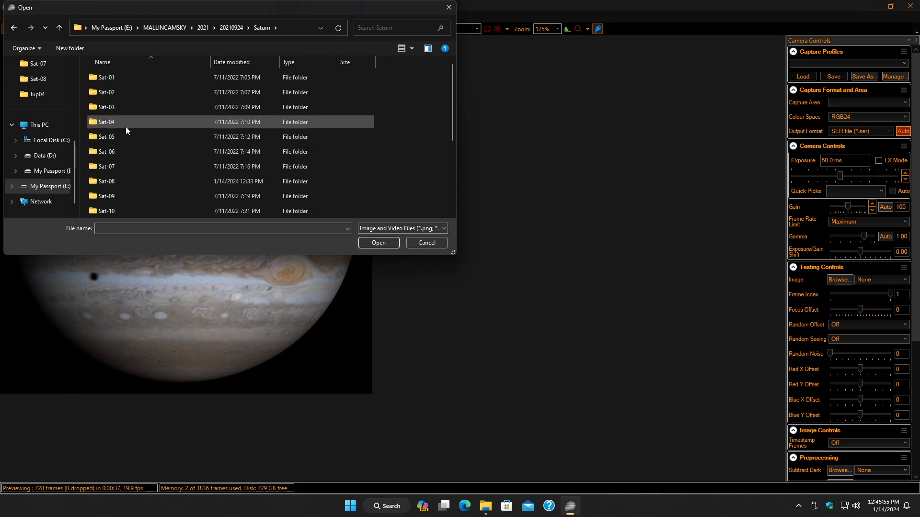
{"action": "double_click", "coordinate": [125, 165]}
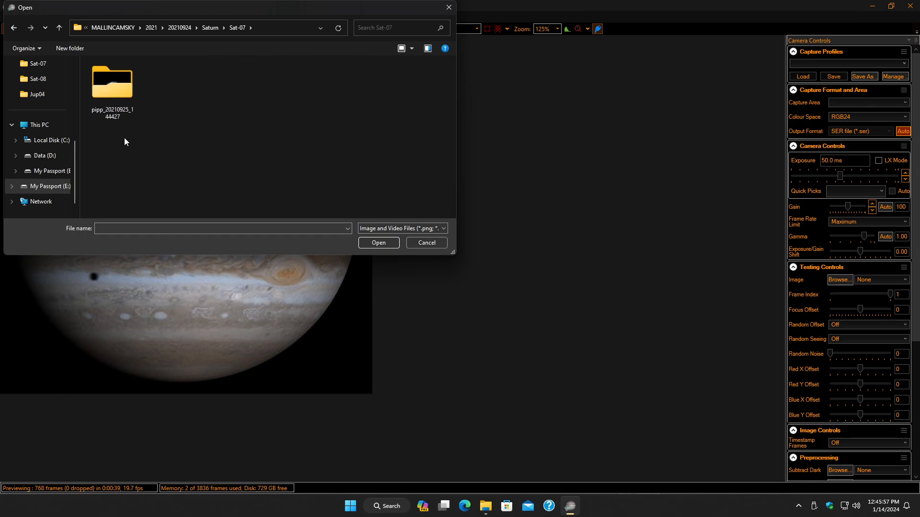
{"action": "left_click", "coordinate": [216, 28]}
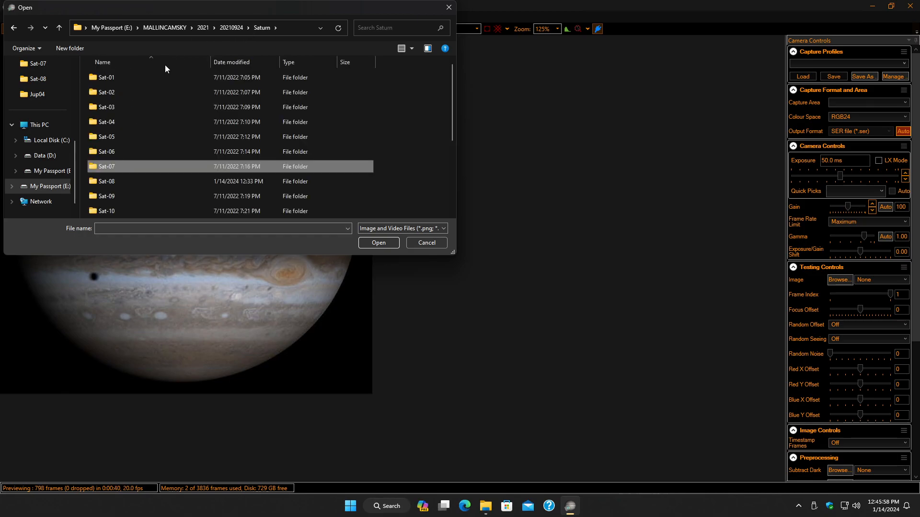
{"action": "double_click", "coordinate": [118, 125]}
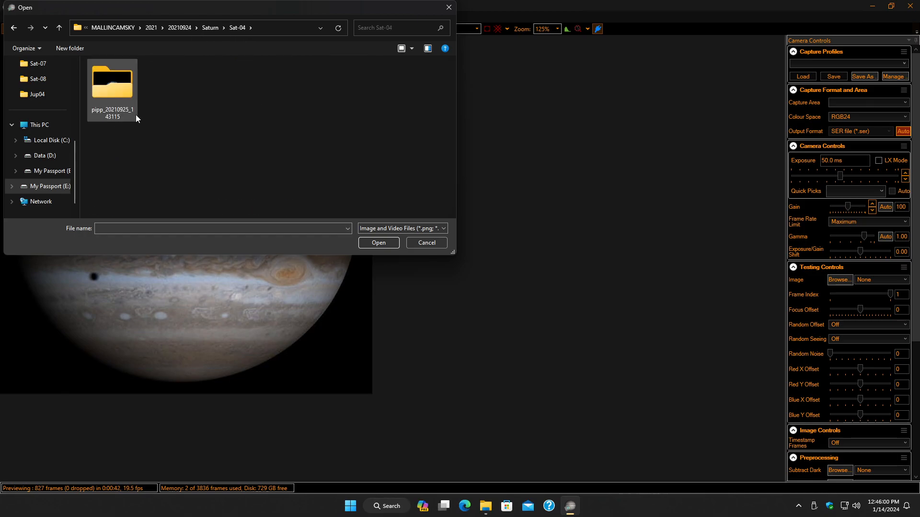
{"action": "left_click", "coordinate": [206, 29]}
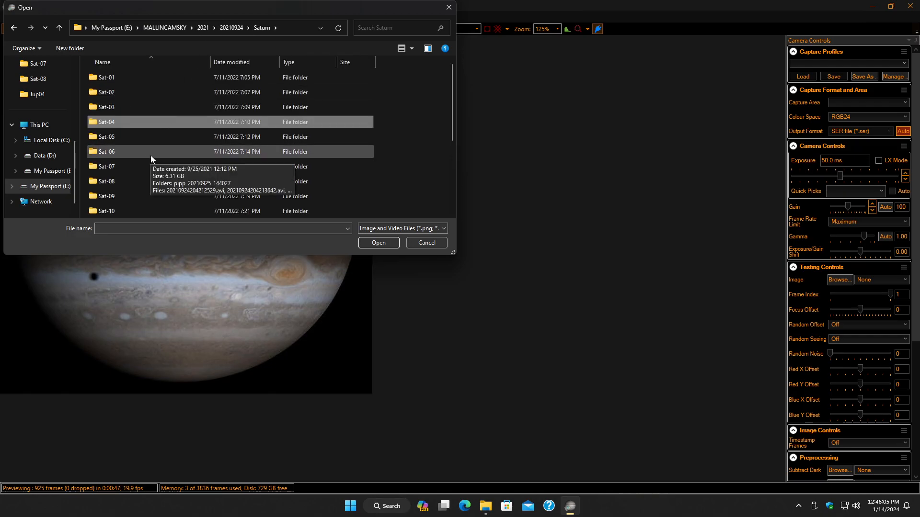
{"action": "double_click", "coordinate": [147, 169]}
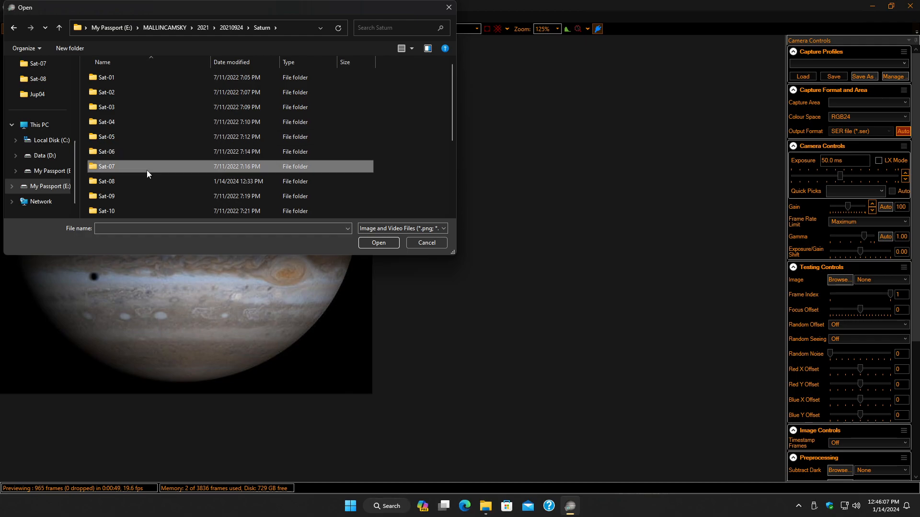
{"action": "left_click", "coordinate": [210, 29]}
Load the processed Saturn video from the pipp_20240114_123335 folder in Sat-08 as the test camera image.
{"action": "double_click", "coordinate": [110, 181]}
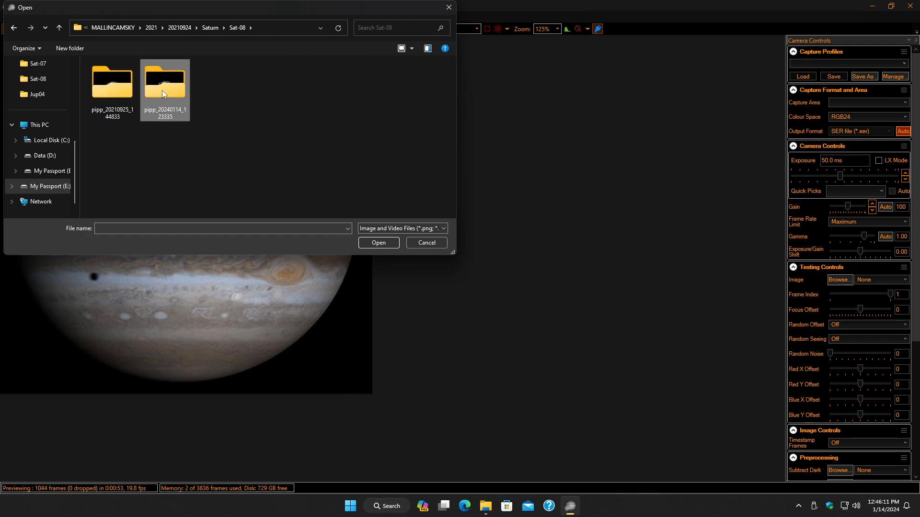
{"action": "double_click", "coordinate": [163, 93]}
{"action": "double_click", "coordinate": [118, 91]}
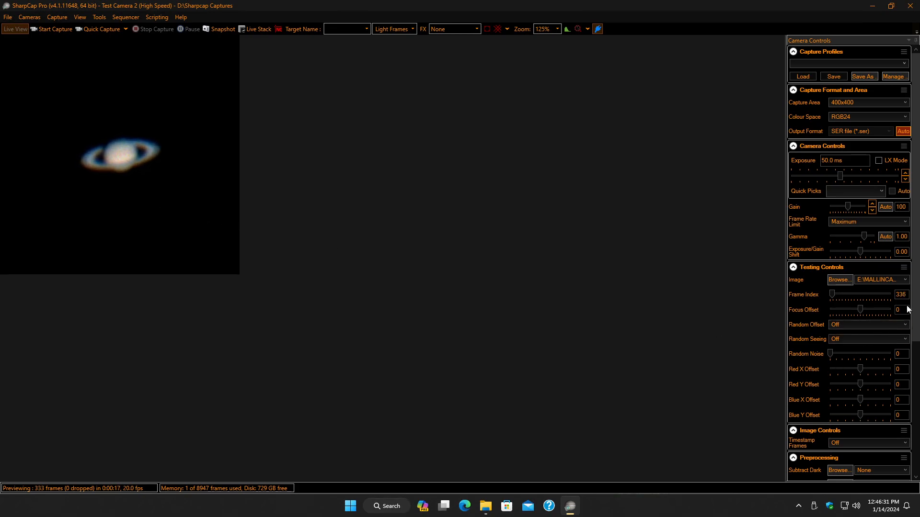
Turn on Planet/Disk Stabilization in the preprocessing settings for the Saturn video.
{"action": "left_click_drag", "start_coordinate": [915, 281], "coordinate": [916, 389]}
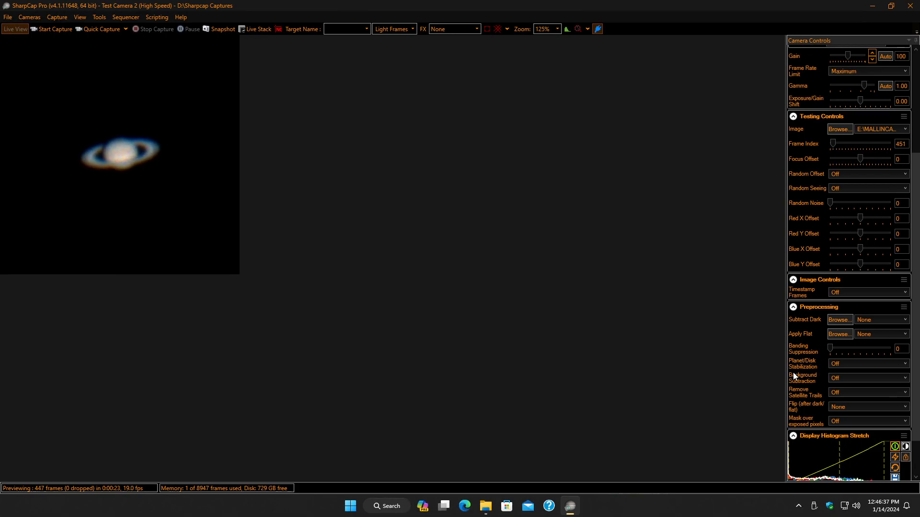
{"action": "left_click", "coordinate": [839, 366]}
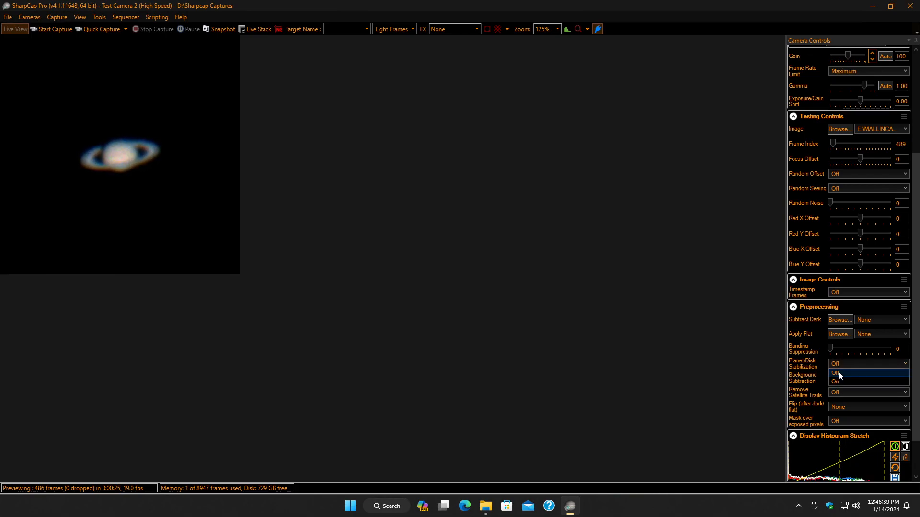
{"action": "left_click", "coordinate": [838, 380]}
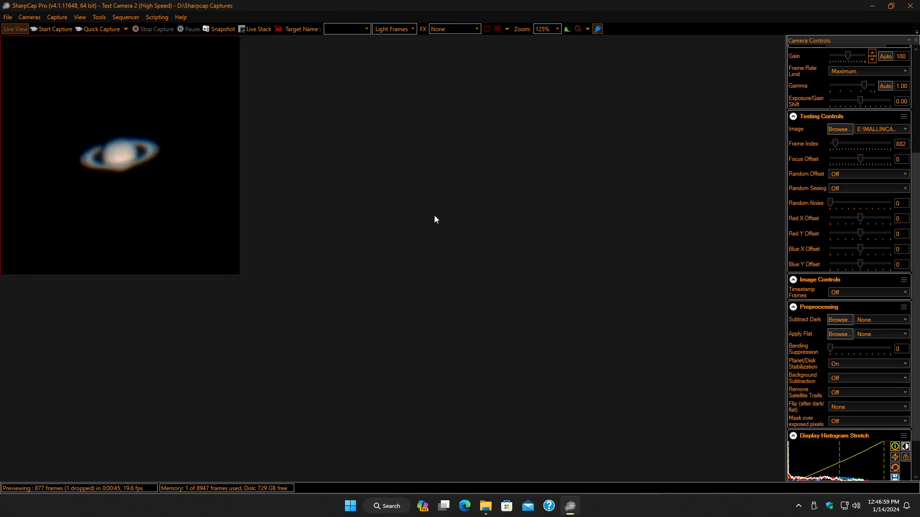
Turn off Planet/Disk Stabilization and start Live Solar/Lunar/Planetary Stacking and Enhancement on the Saturn video.
{"action": "left_click", "coordinate": [837, 364]}
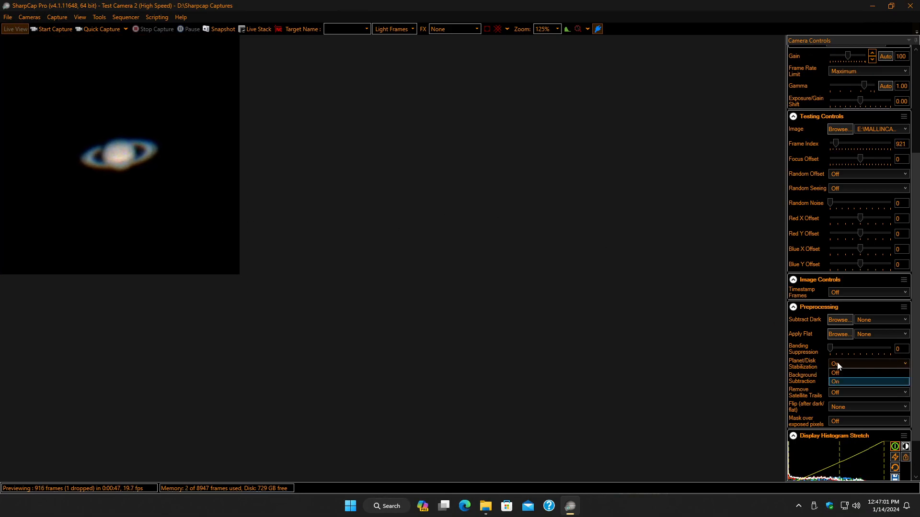
{"action": "left_click", "coordinate": [840, 372]}
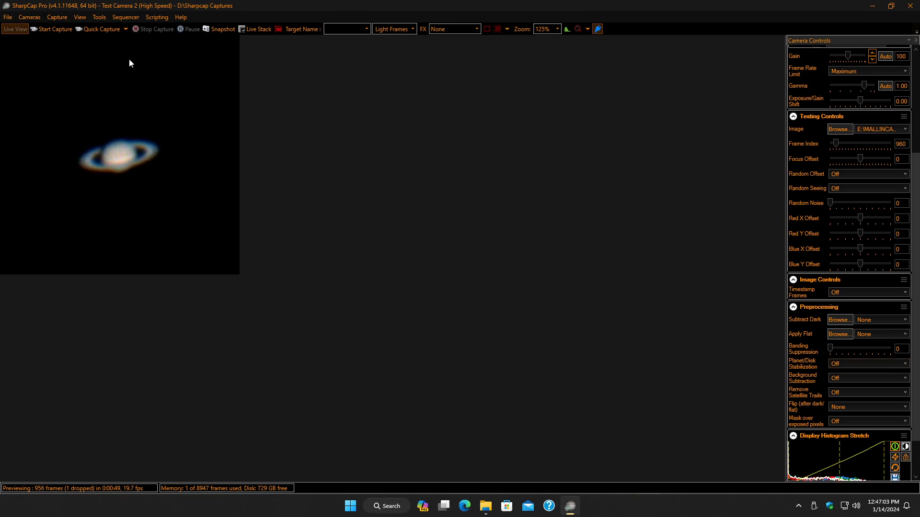
{"action": "left_click", "coordinate": [99, 17]}
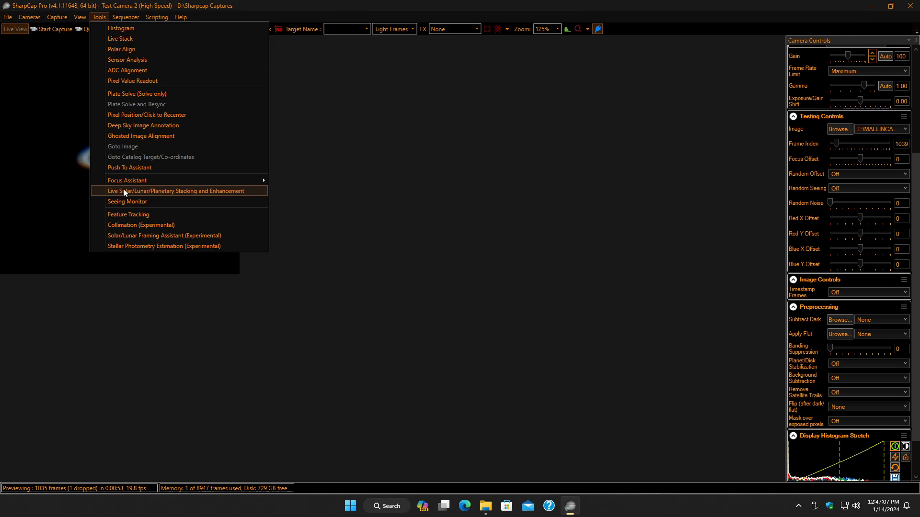
{"action": "left_click", "coordinate": [168, 191]}
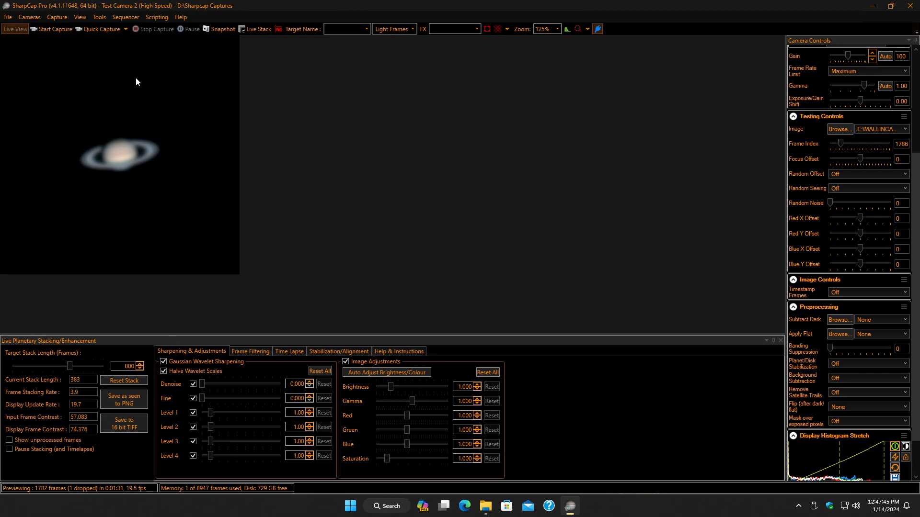
Show the unprocessed frames briefly to compare them with the live Saturn stack.
{"action": "left_click", "coordinate": [9, 440]}
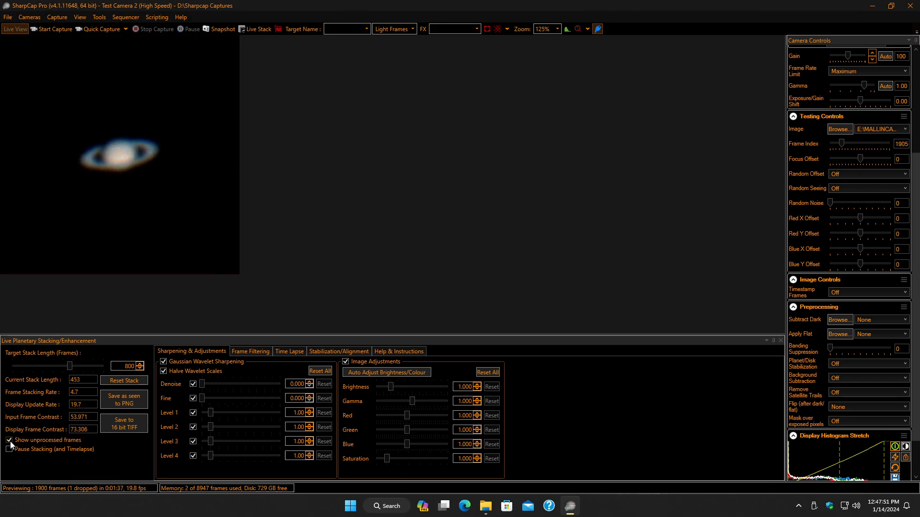
{"action": "left_click", "coordinate": [9, 441]}
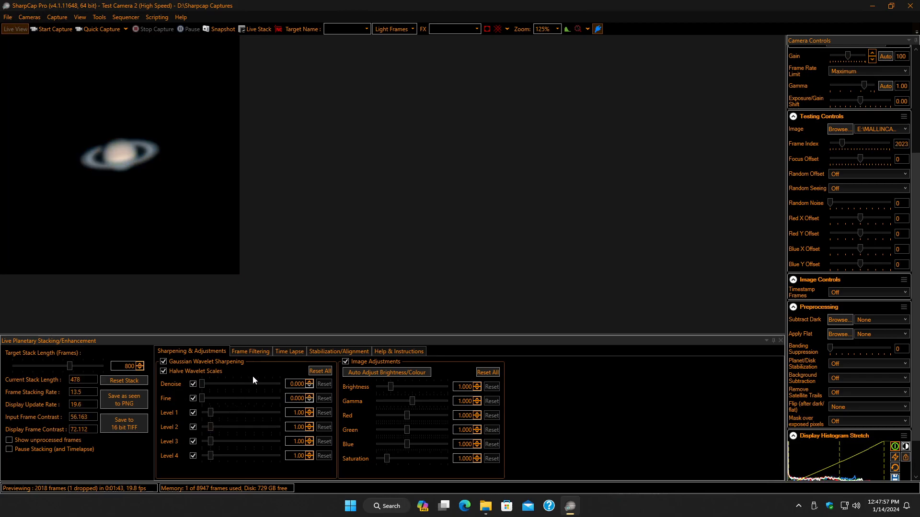
Set the Fine wavelet sharpening to 0.856 and compare Saturn with Gaussian Wavelet Sharpening off and on.
{"action": "left_click_drag", "start_coordinate": [202, 397], "coordinate": [271, 405]}
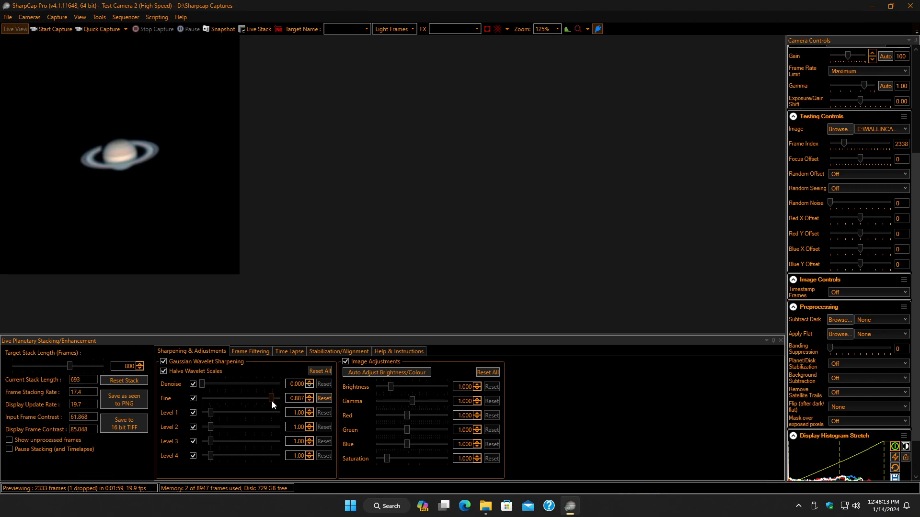
{"action": "left_click_drag", "start_coordinate": [272, 401], "coordinate": [299, 406]}
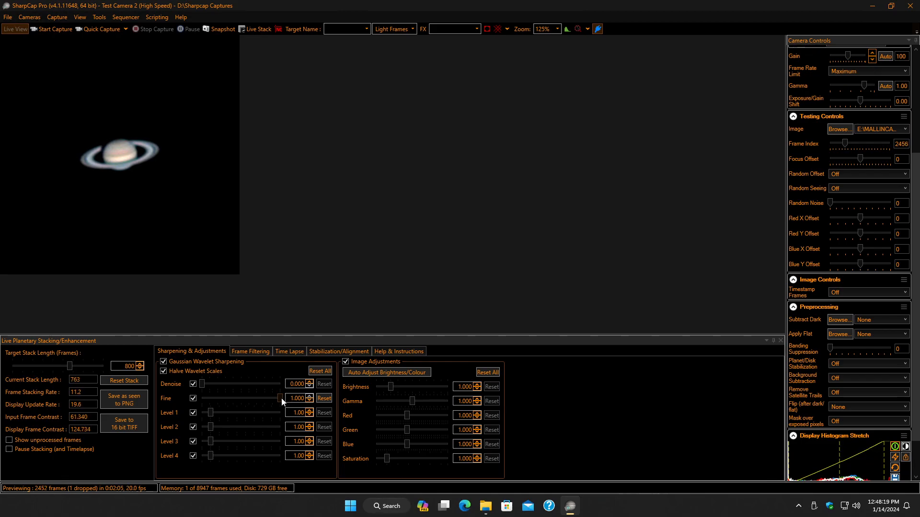
{"action": "left_click_drag", "start_coordinate": [275, 399], "coordinate": [269, 397]}
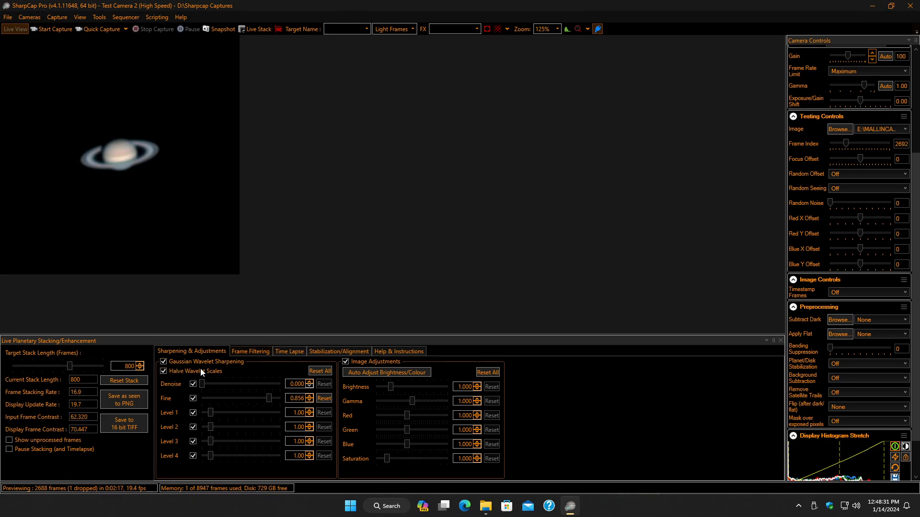
{"action": "left_click", "coordinate": [163, 362]}
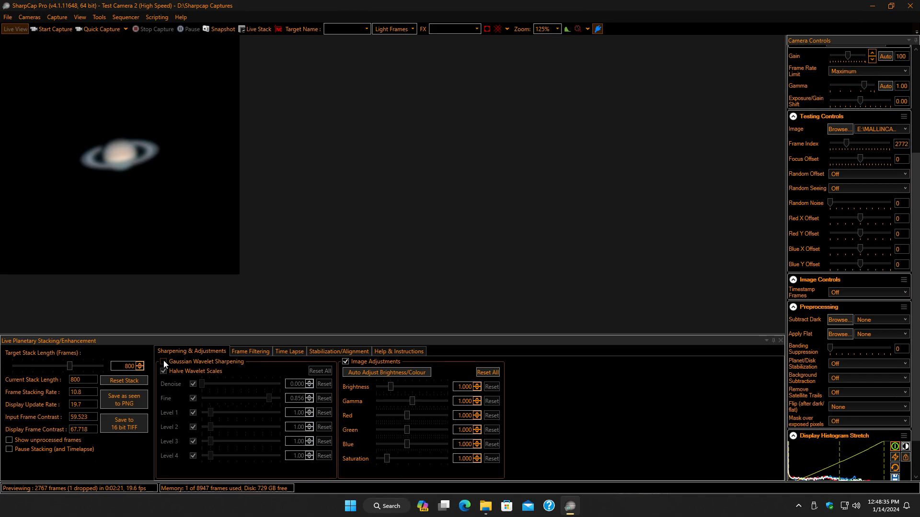
{"action": "left_click", "coordinate": [163, 361]}
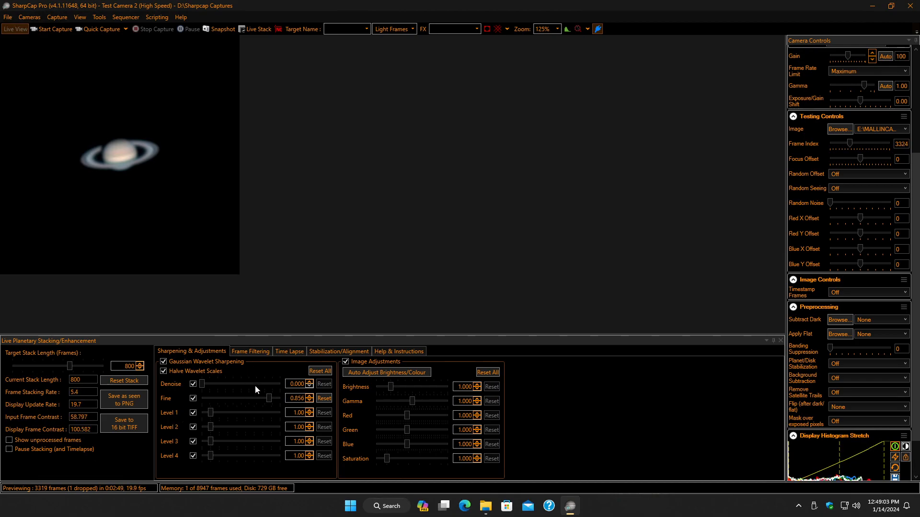
Set the wavelet sharpening levels to 8.16 for Level 1, 3.95 for Level 2, 1.99 for Level 3 and 1.04 for Level 4.
{"action": "left_click_drag", "start_coordinate": [210, 412], "coordinate": [237, 411]}
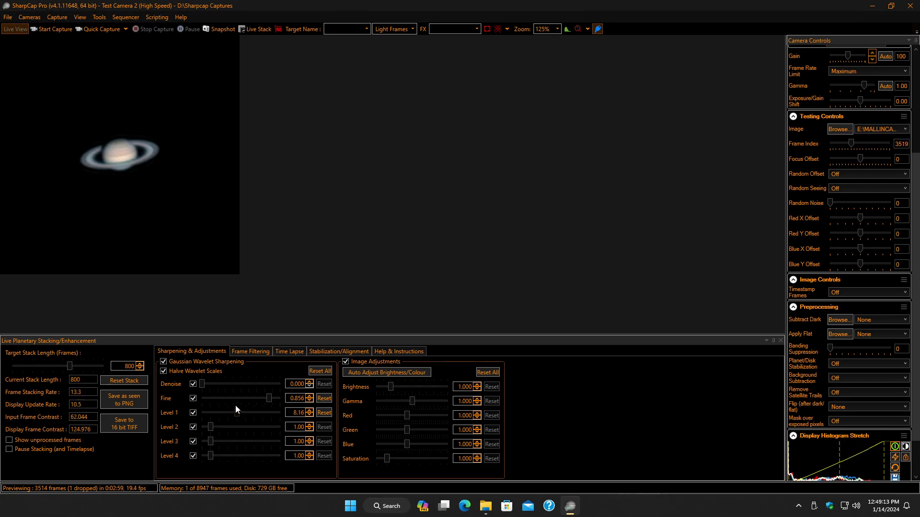
{"action": "left_click_drag", "start_coordinate": [212, 427], "coordinate": [227, 429]}
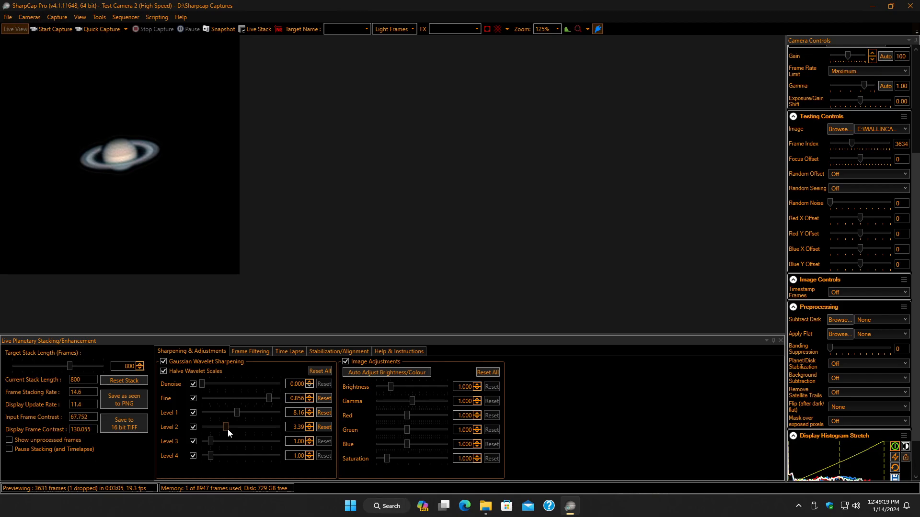
{"action": "left_click_drag", "start_coordinate": [229, 430], "coordinate": [228, 429]}
{"action": "left_click_drag", "start_coordinate": [212, 439], "coordinate": [219, 441]}
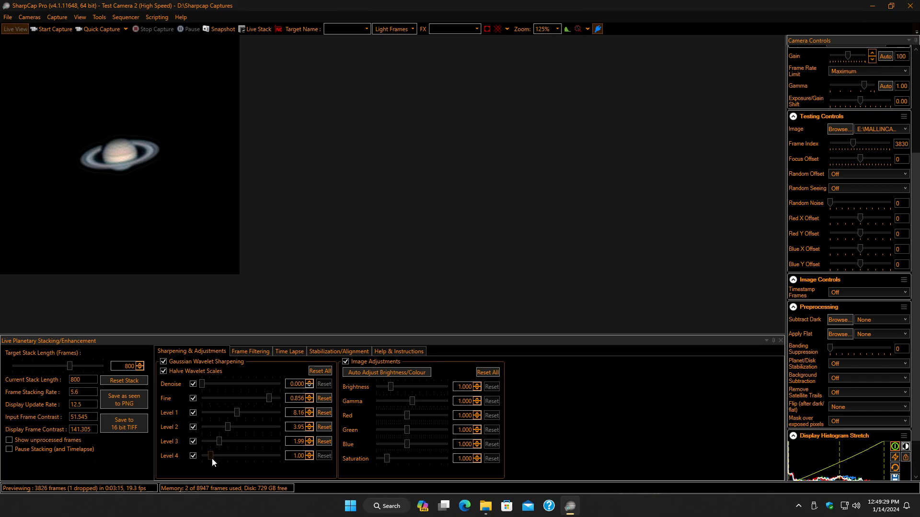
{"action": "left_click", "coordinate": [212, 458]}
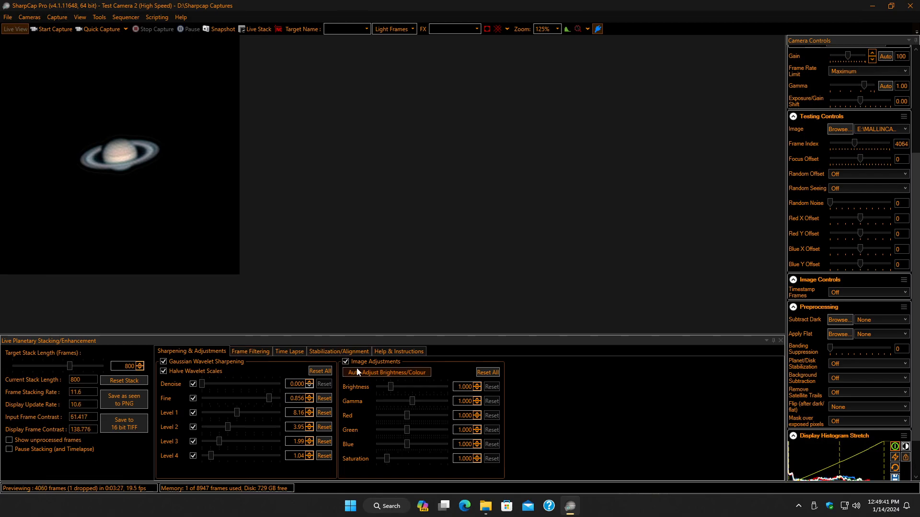
Auto-adjust the stack's brightness and colour, and raise Saturation to 1.741 and Blue to 1.076.
{"action": "left_click", "coordinate": [401, 373]}
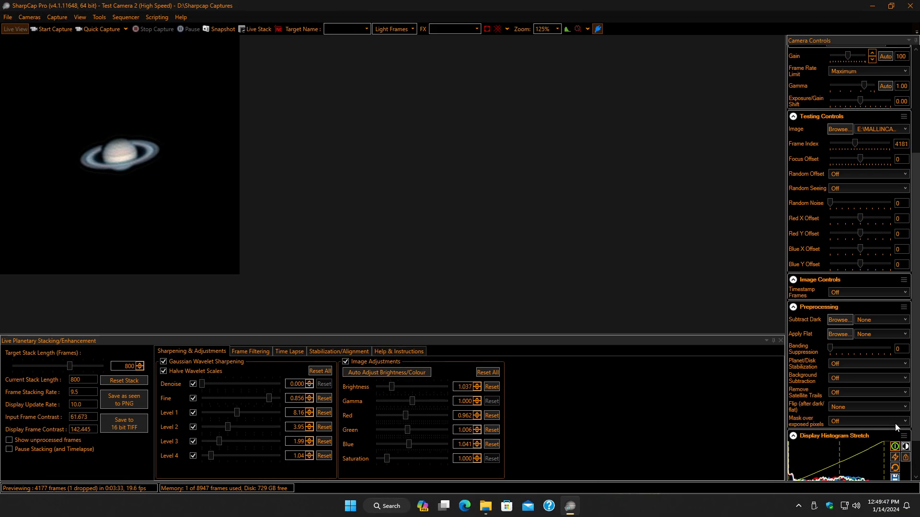
{"action": "scroll", "coordinate": [852, 440], "scroll_direction": "down", "scroll_amount": 3}
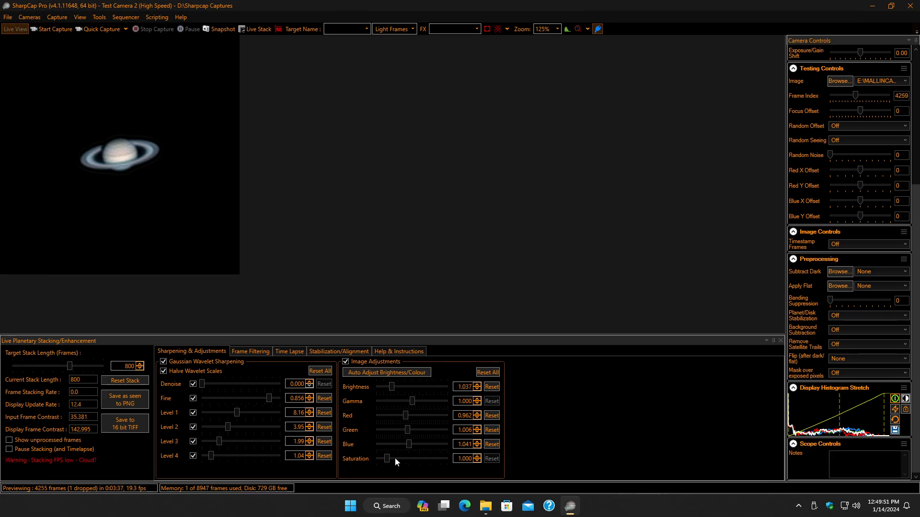
{"action": "left_click_drag", "start_coordinate": [387, 458], "coordinate": [394, 458]}
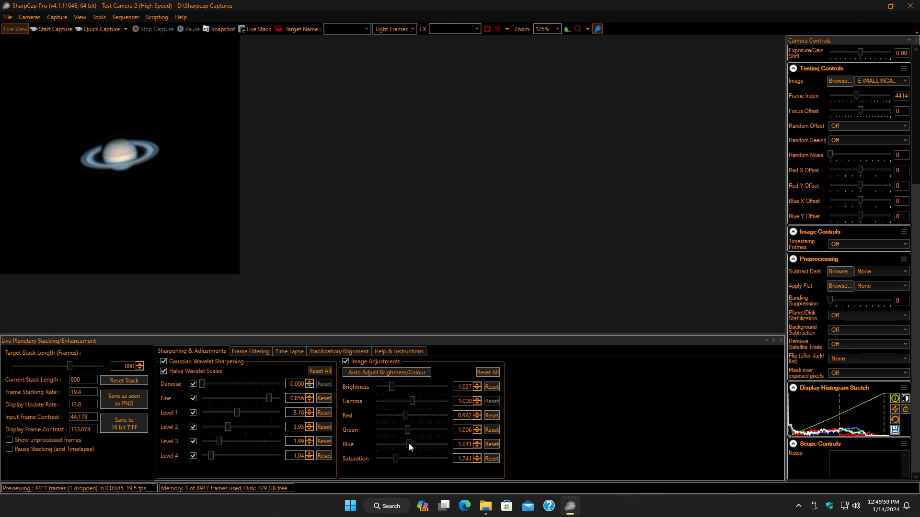
{"action": "left_click_drag", "start_coordinate": [409, 442], "coordinate": [410, 442]}
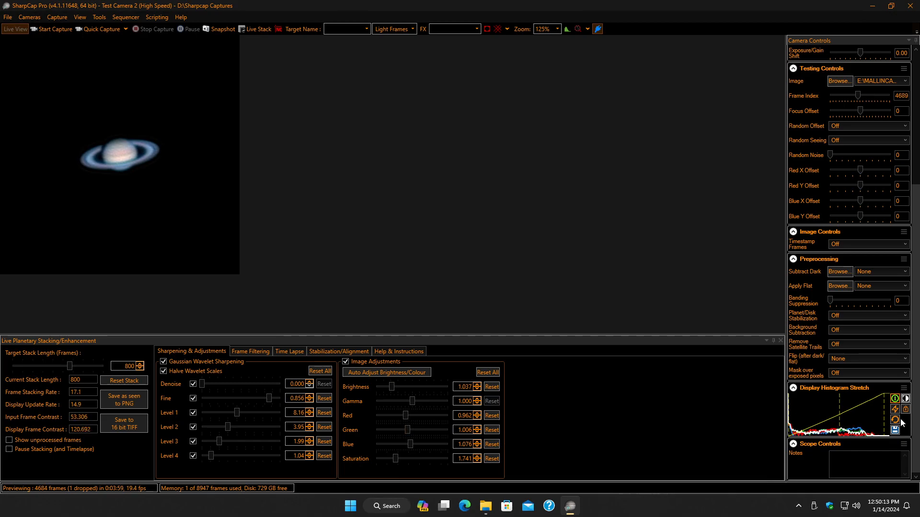
Lower the display histogram's white level slightly, nudge its mid level up, and set Blue to 1.041 and Red to 1.032.
{"action": "left_click_drag", "start_coordinate": [882, 409], "coordinate": [878, 408]}
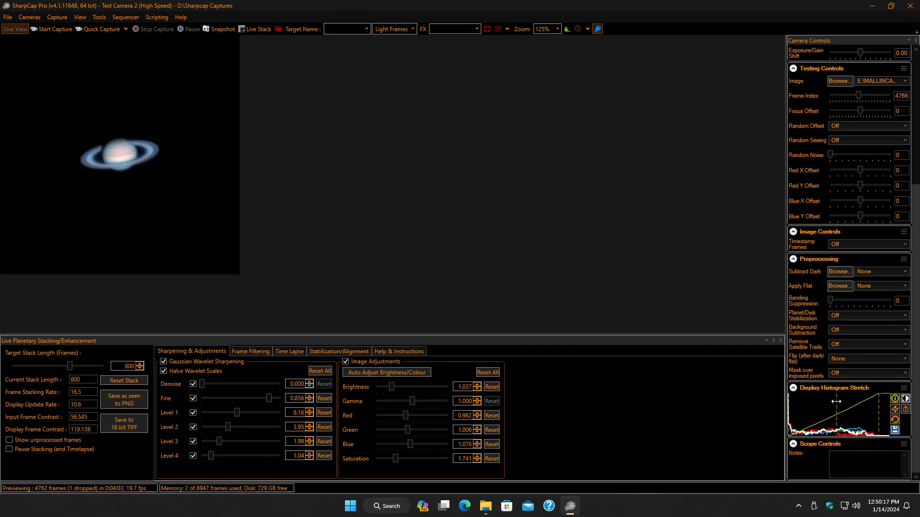
{"action": "left_click_drag", "start_coordinate": [836, 401], "coordinate": [838, 401]}
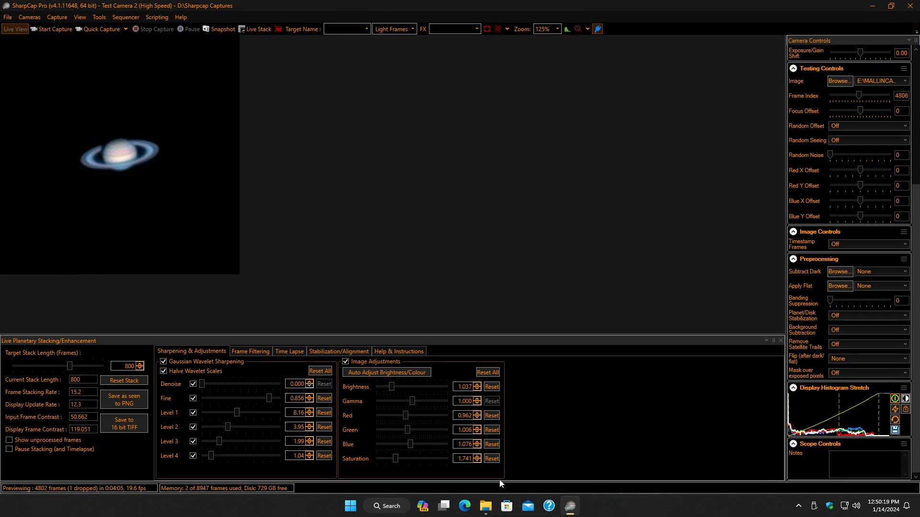
{"action": "left_click_drag", "start_coordinate": [410, 444], "coordinate": [407, 416]}
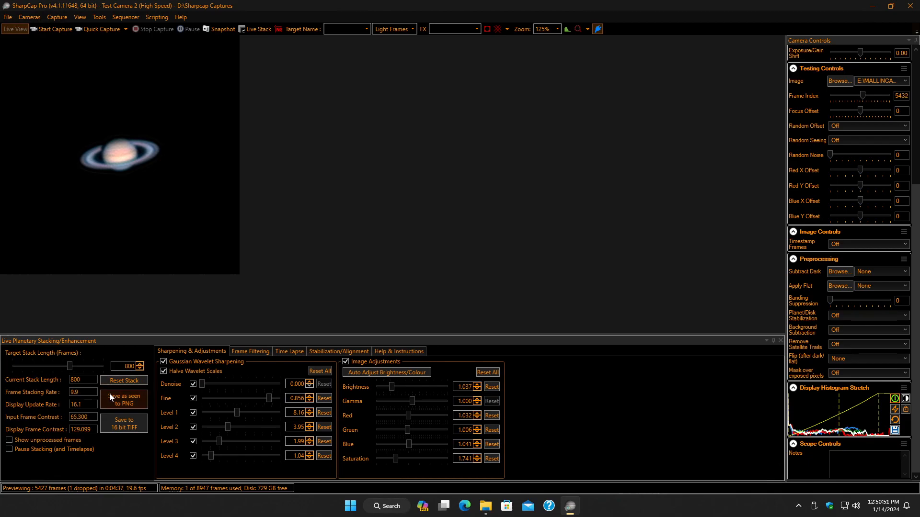
Set the target stack length to 2000 frames and the wavelet Denoise to 0.710.
{"action": "left_click_drag", "start_coordinate": [135, 366], "coordinate": [93, 367]}
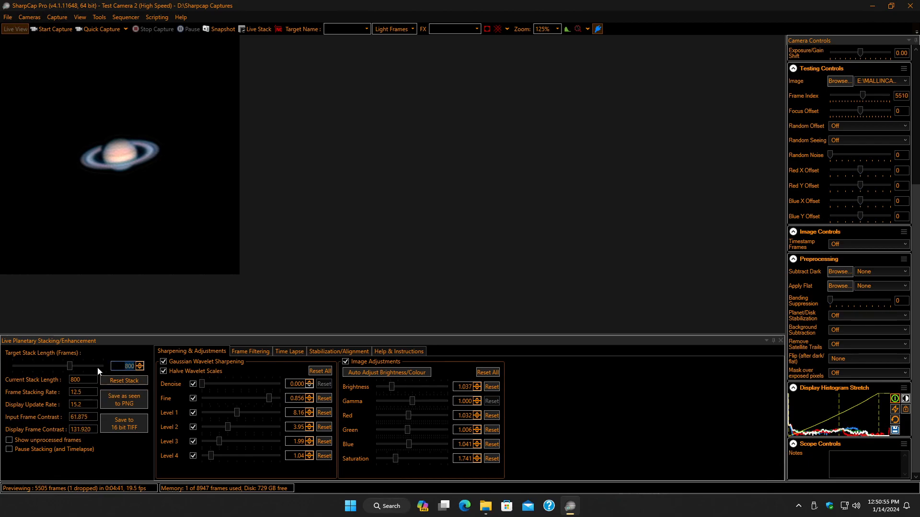
{"action": "type", "text": "2000"}
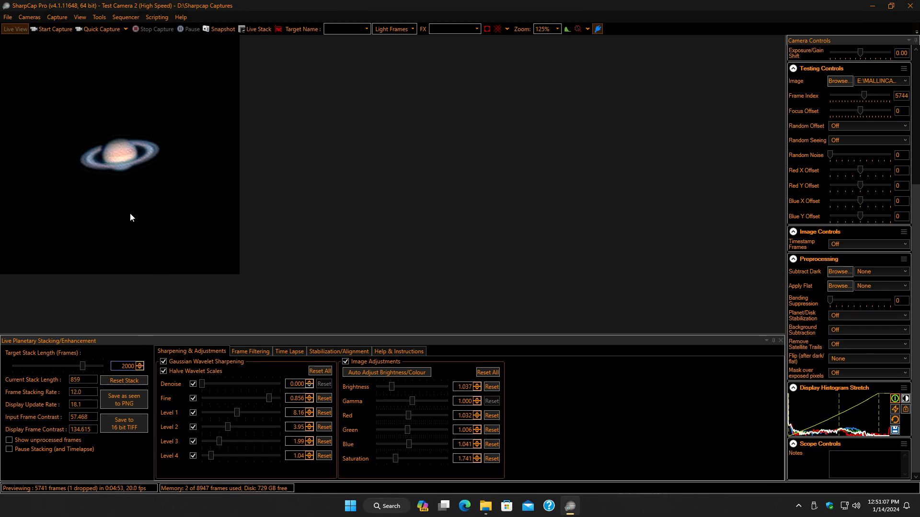
{"action": "left_click_drag", "start_coordinate": [203, 383], "coordinate": [259, 386]}
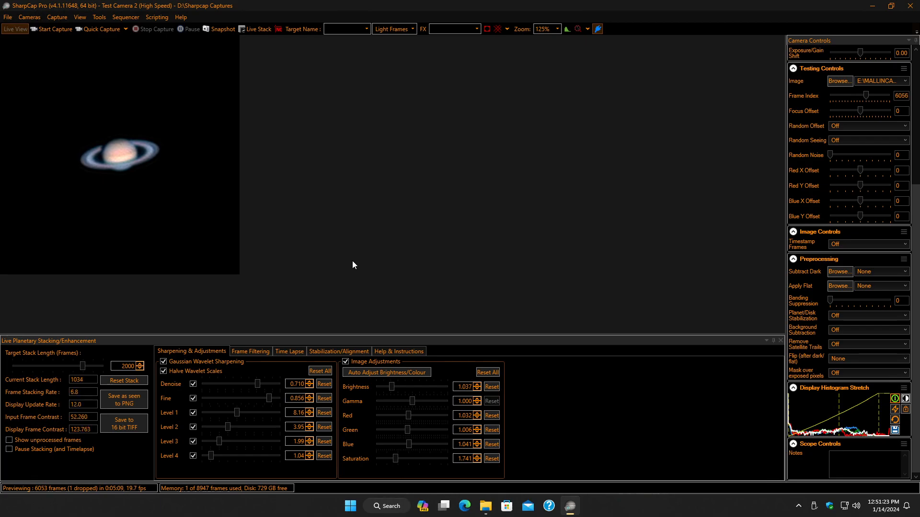
Switch repeatedly between the unprocessed frames and the enhanced stack to compare Saturn's detail and steadiness.
{"action": "left_click", "coordinate": [9, 440]}
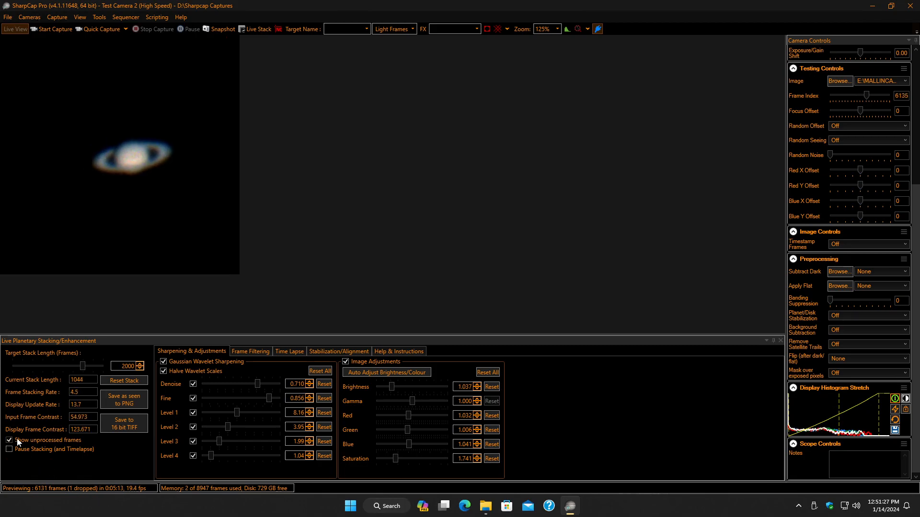
{"action": "left_click", "coordinate": [9, 440]}
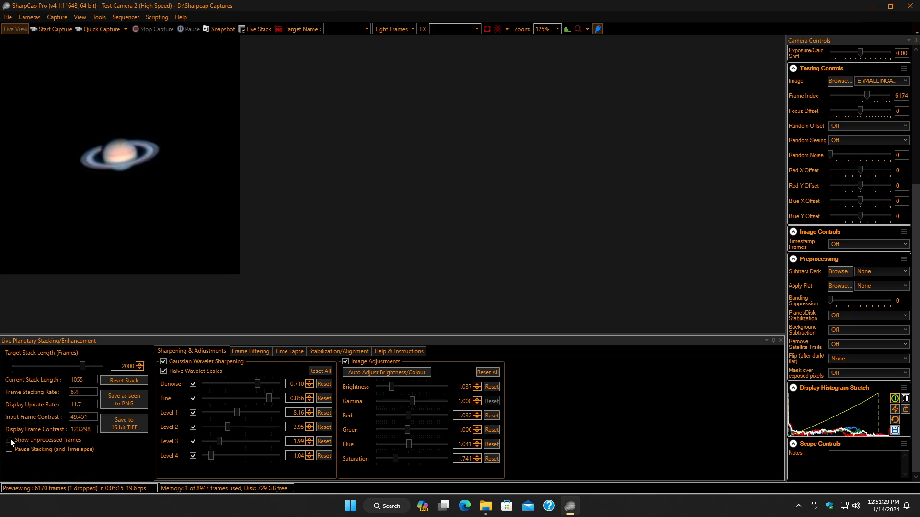
{"action": "left_click", "coordinate": [9, 440]}
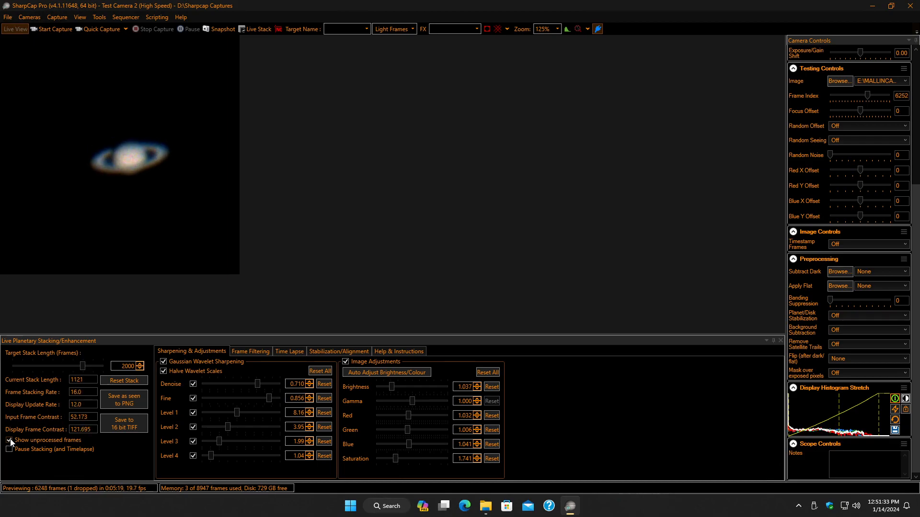
{"action": "left_click", "coordinate": [10, 440]}
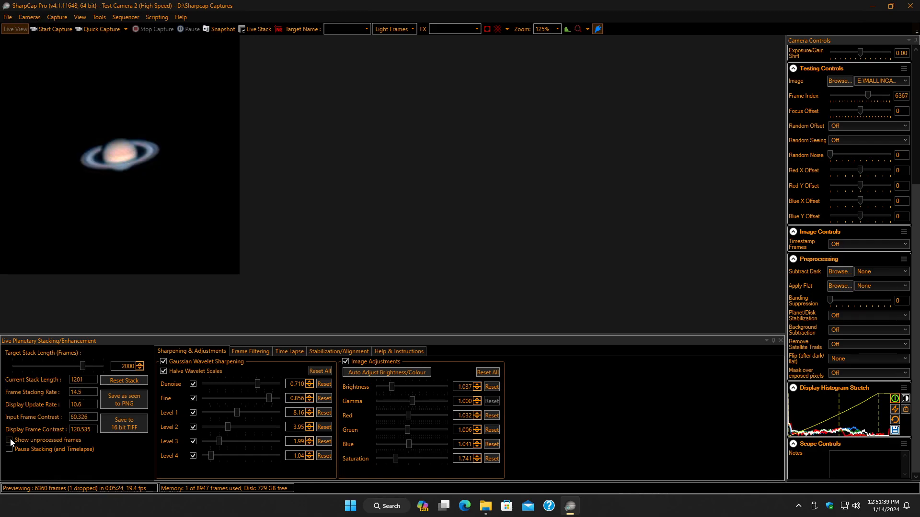
{"action": "left_click", "coordinate": [9, 440]}
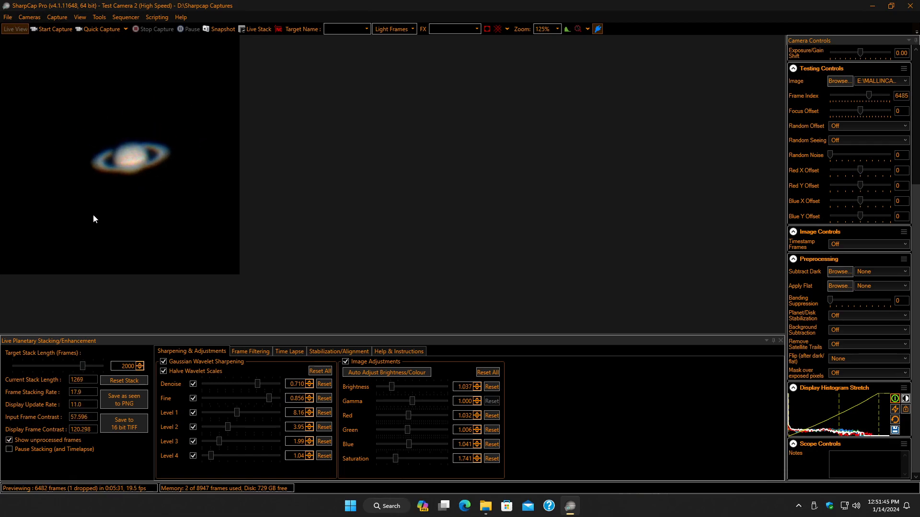
{"action": "left_click", "coordinate": [10, 439]}
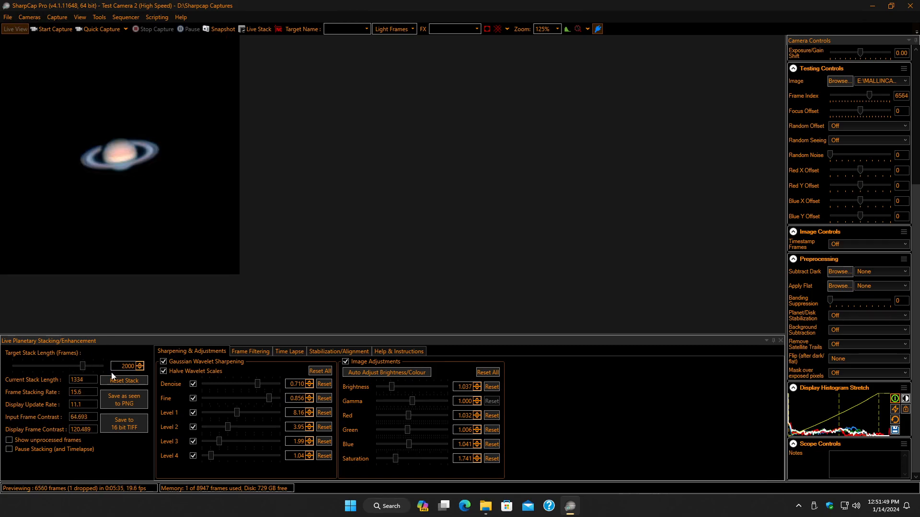
Set the target stack length of the Saturn stack to 1000 frames.
{"action": "double_click", "coordinate": [128, 366]}
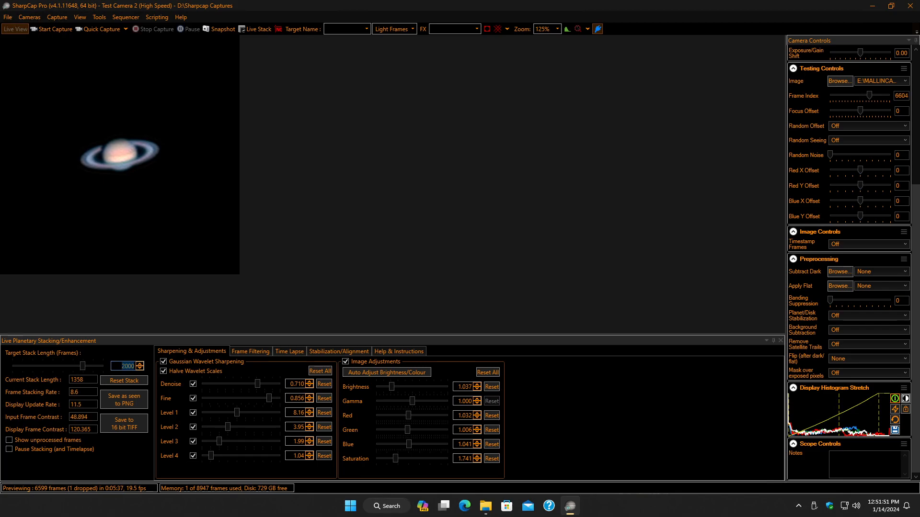
{"action": "type", "text": "2000"}
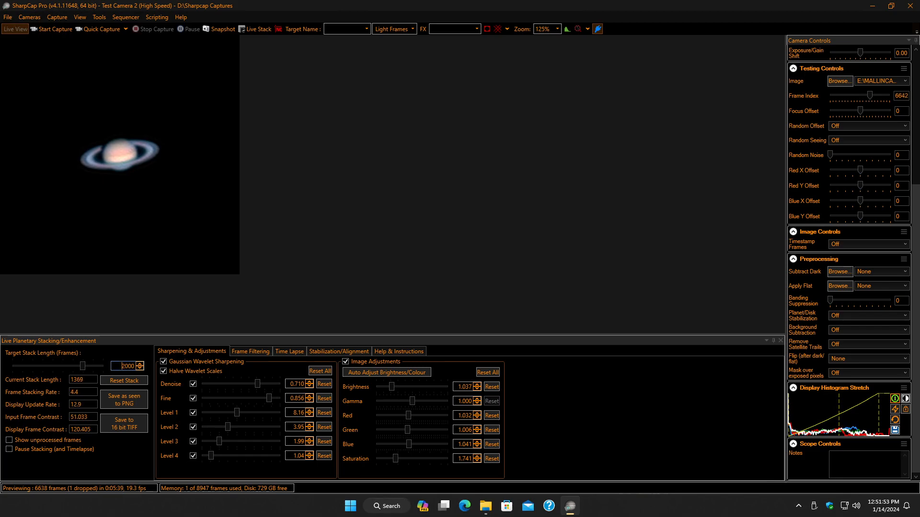
{"action": "key", "text": "Return"}
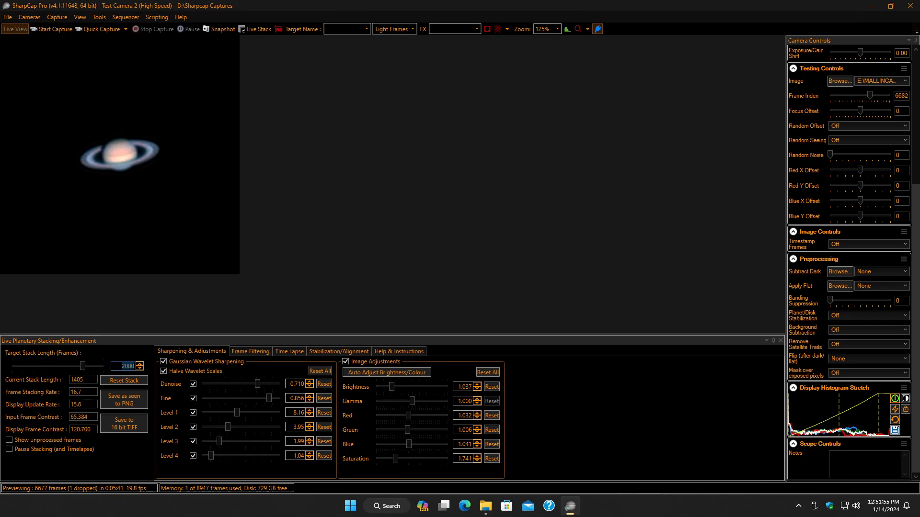
{"action": "type", "text": "1000"}
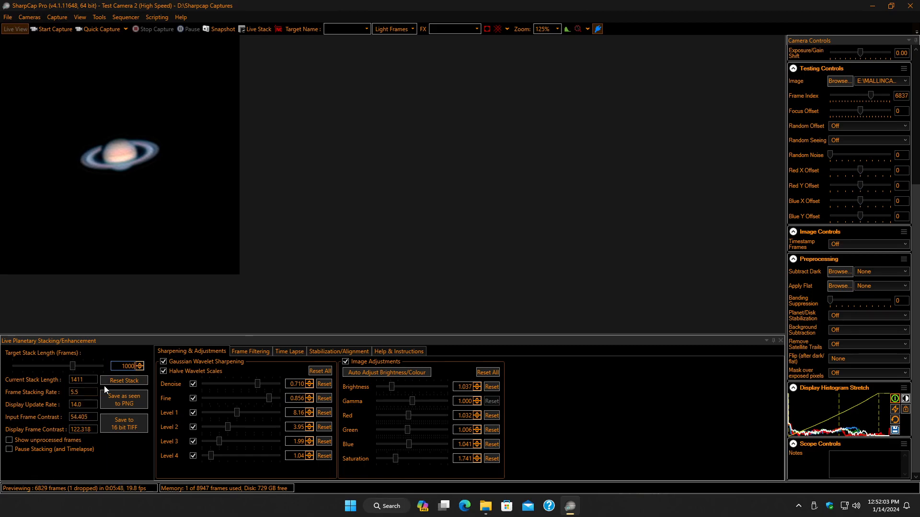
Reset the Saturn stack and limit the frame filtering to the best 50% of frames.
{"action": "left_click", "coordinate": [125, 380]}
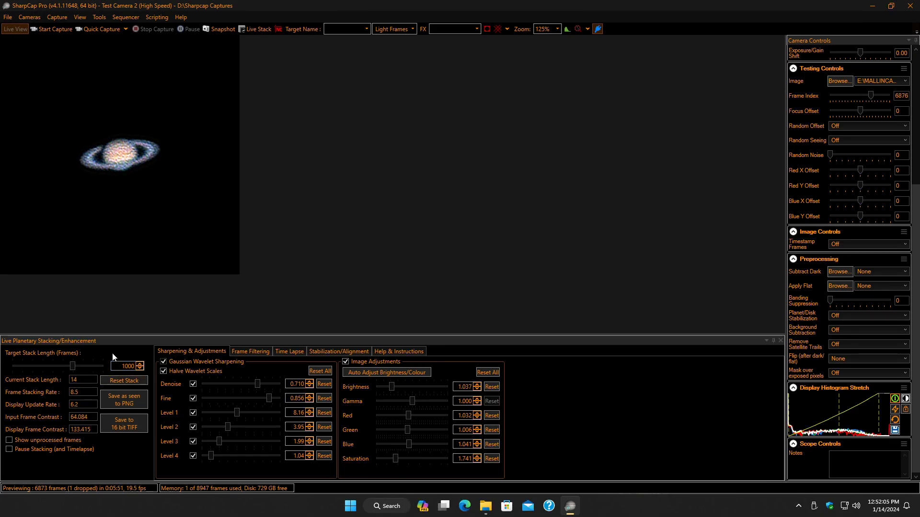
{"action": "left_click", "coordinate": [245, 351]}
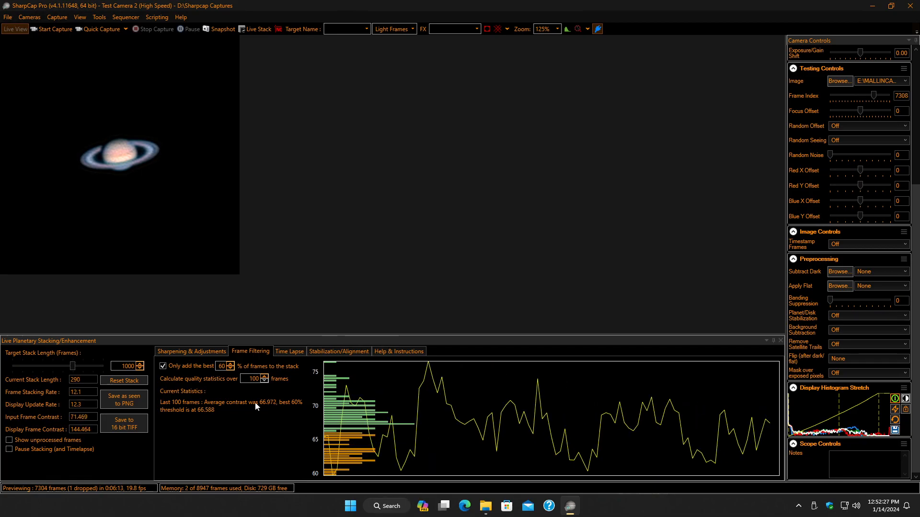
{"action": "double_click", "coordinate": [221, 367]}
{"action": "type", "text": "50"}
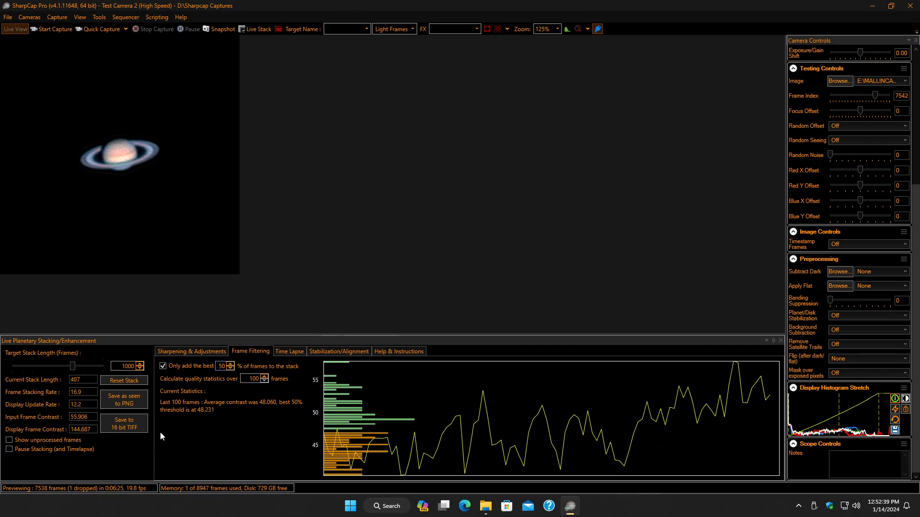
Try Multi Point stacking on Saturn with its align points shown, then hide the points and return to Single Point.
{"action": "left_click", "coordinate": [287, 351]}
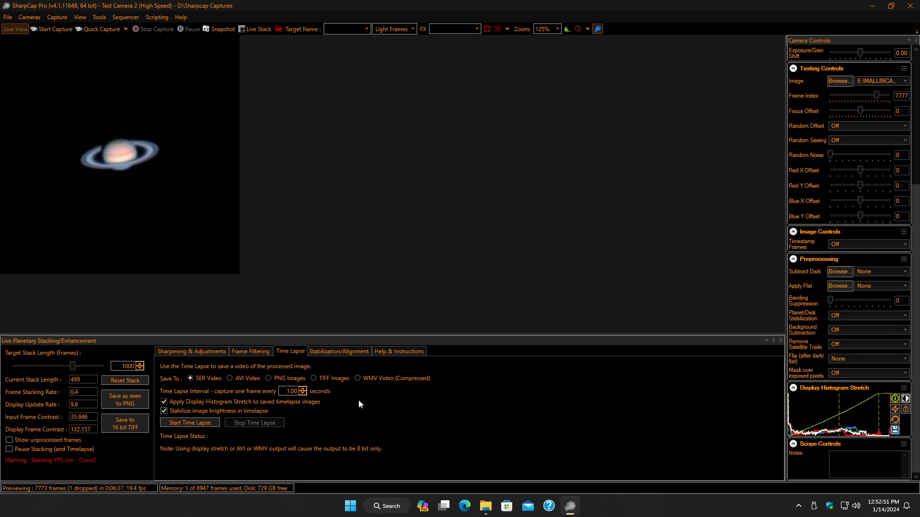
{"action": "left_click", "coordinate": [336, 354]}
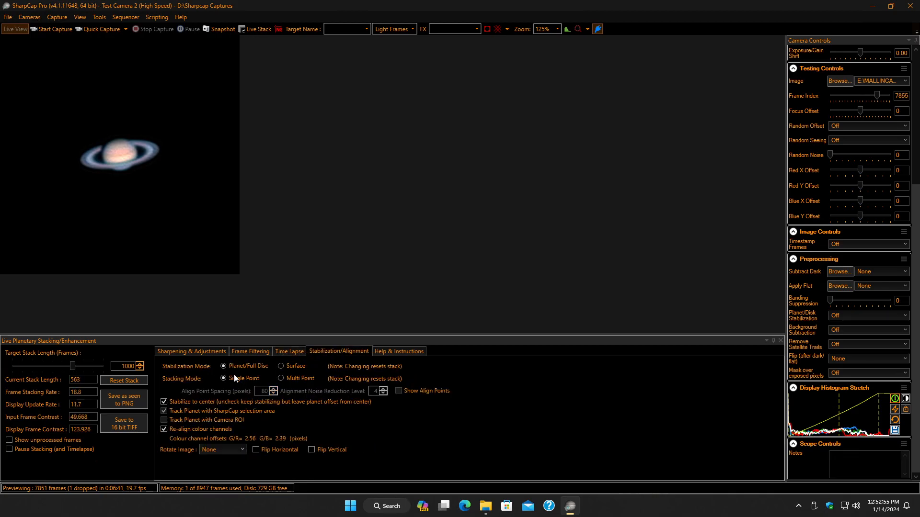
{"action": "left_click", "coordinate": [282, 377]}
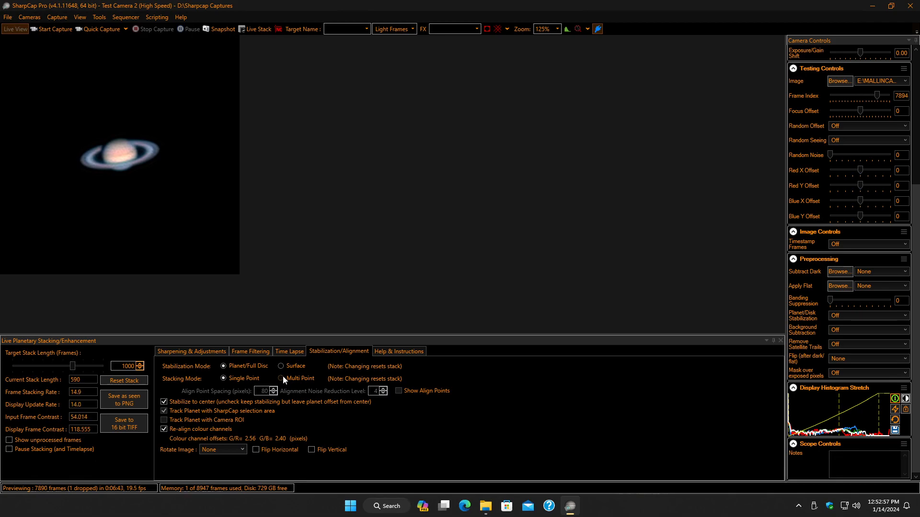
{"action": "left_click", "coordinate": [398, 391]}
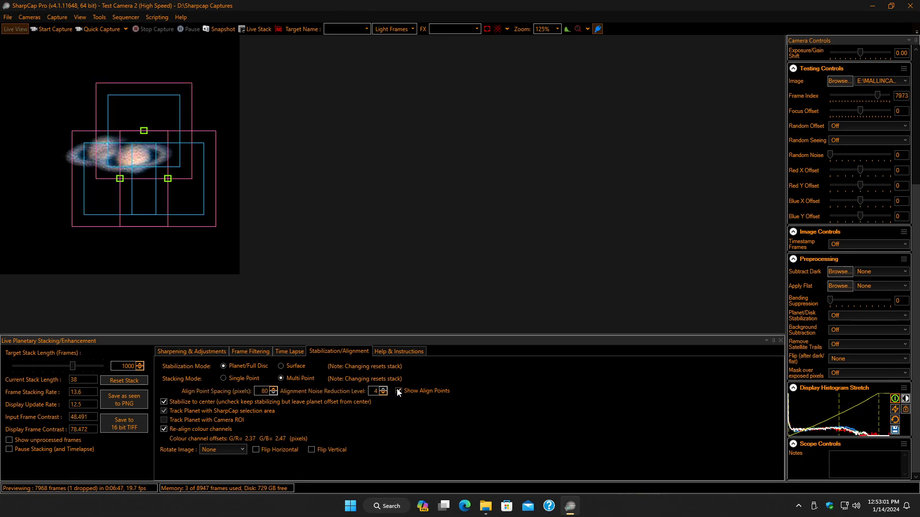
{"action": "left_click", "coordinate": [398, 391]}
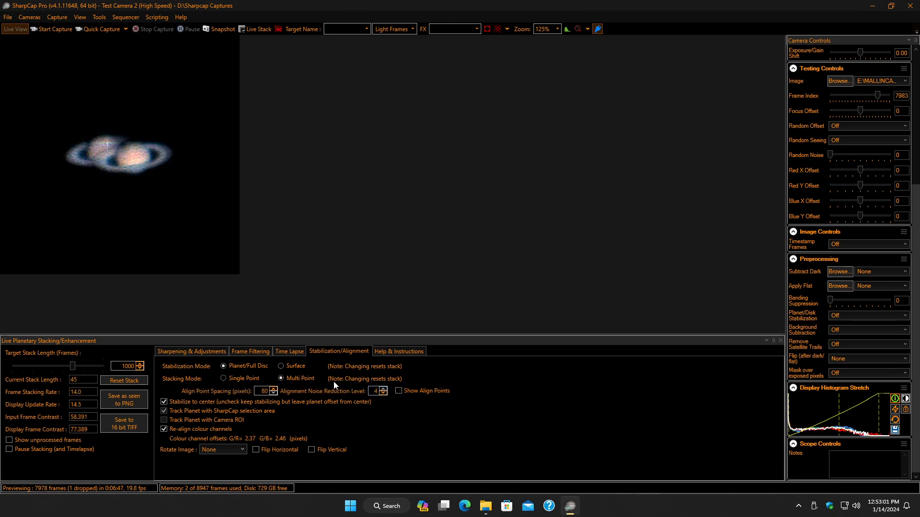
{"action": "left_click", "coordinate": [226, 376]}
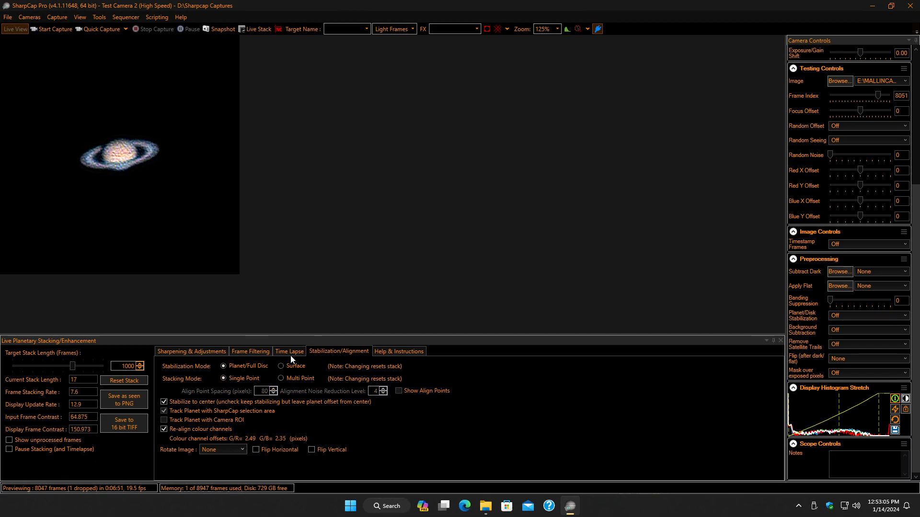
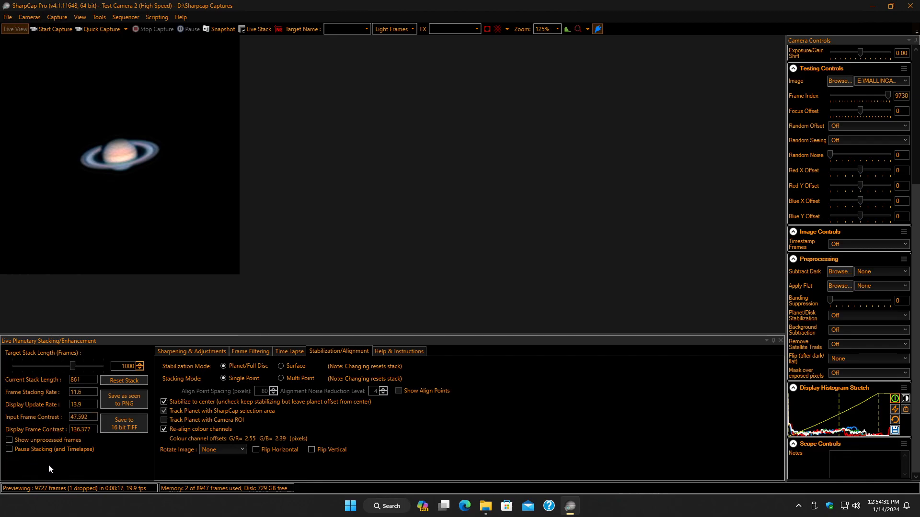
Lower Saturn's Brightness to 0.936, then reset all image adjustments and all wavelet sharpening settings.
{"action": "left_click", "coordinate": [220, 349]}
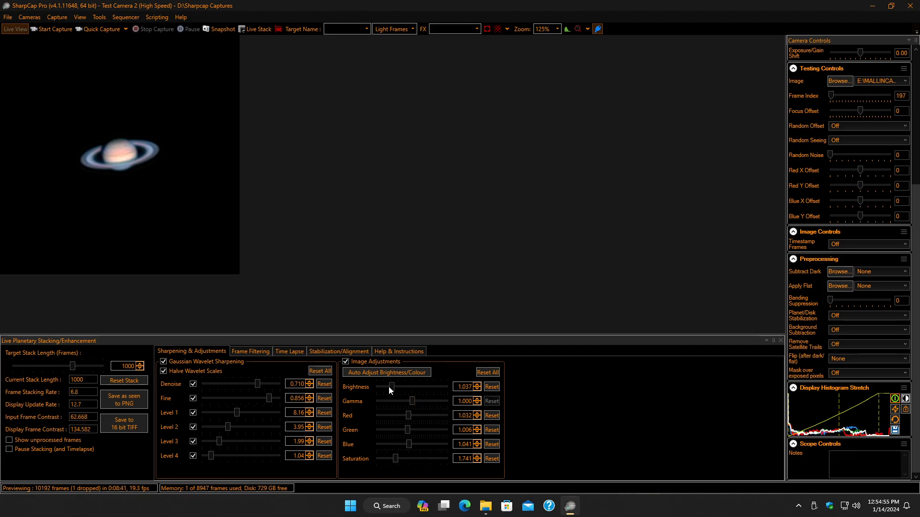
{"action": "left_click_drag", "start_coordinate": [393, 386], "coordinate": [389, 386]}
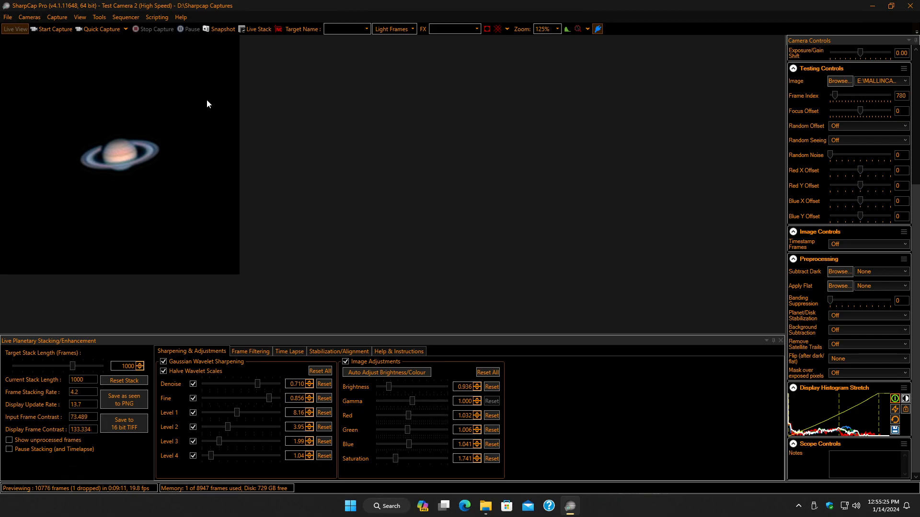
{"action": "left_click", "coordinate": [488, 375]}
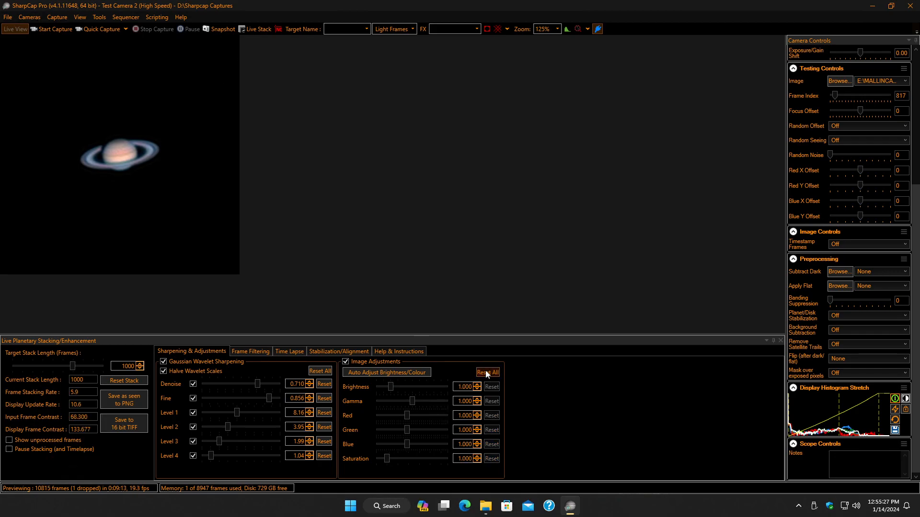
{"action": "left_click", "coordinate": [320, 372]}
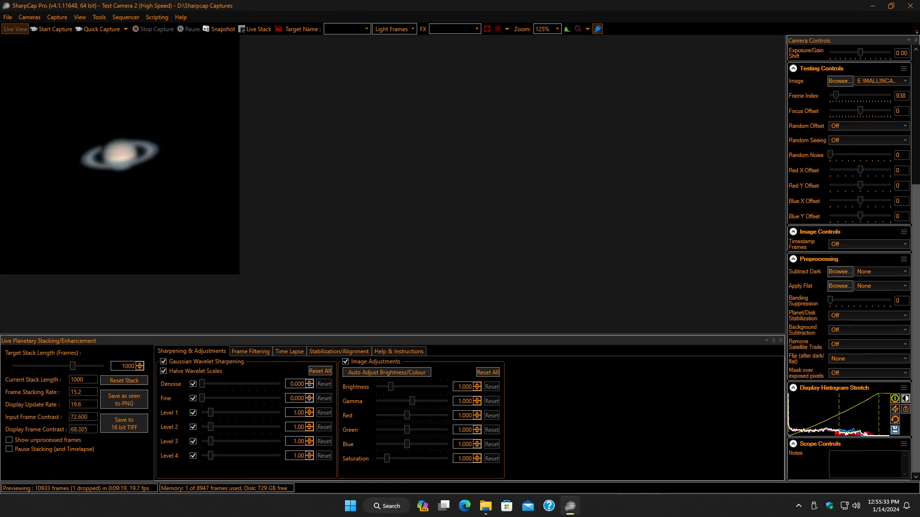
{"action": "left_click", "coordinate": [839, 79]}
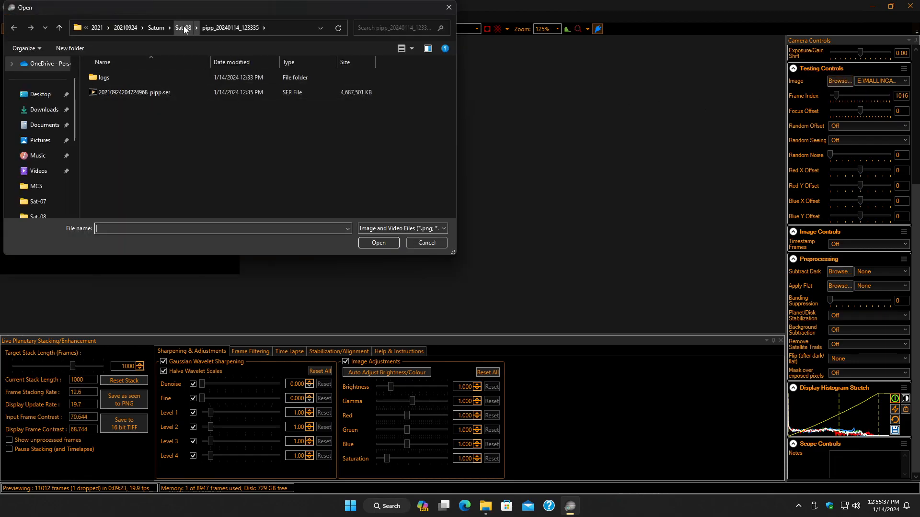
{"action": "left_click", "coordinate": [99, 29]}
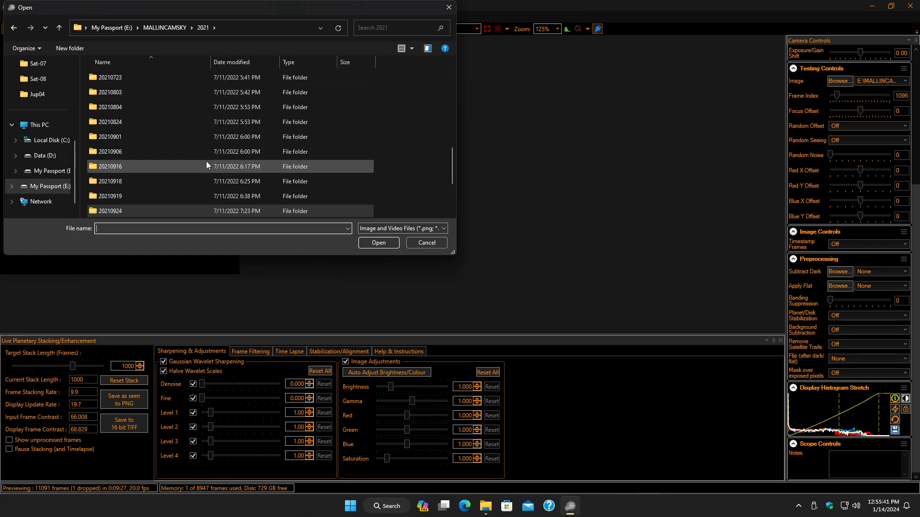
{"action": "scroll", "coordinate": [202, 165], "scroll_direction": "down", "scroll_amount": 1}
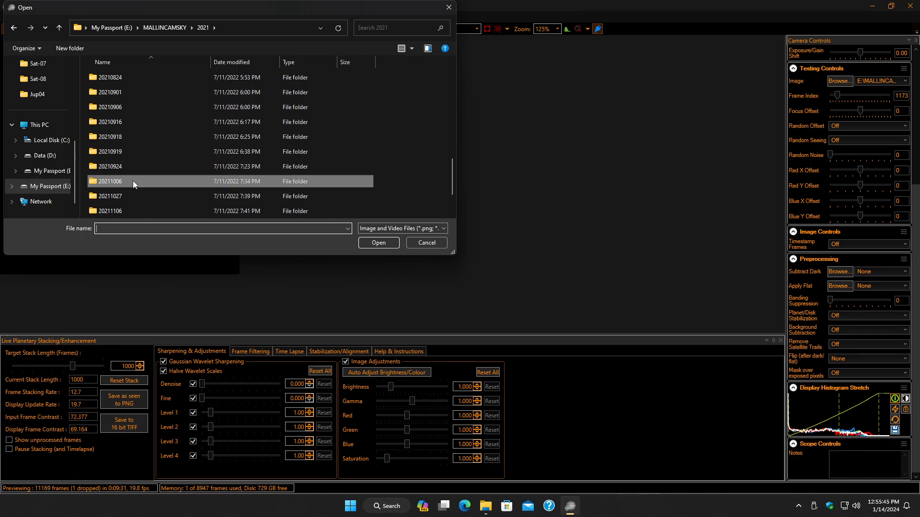
{"action": "double_click", "coordinate": [133, 181]}
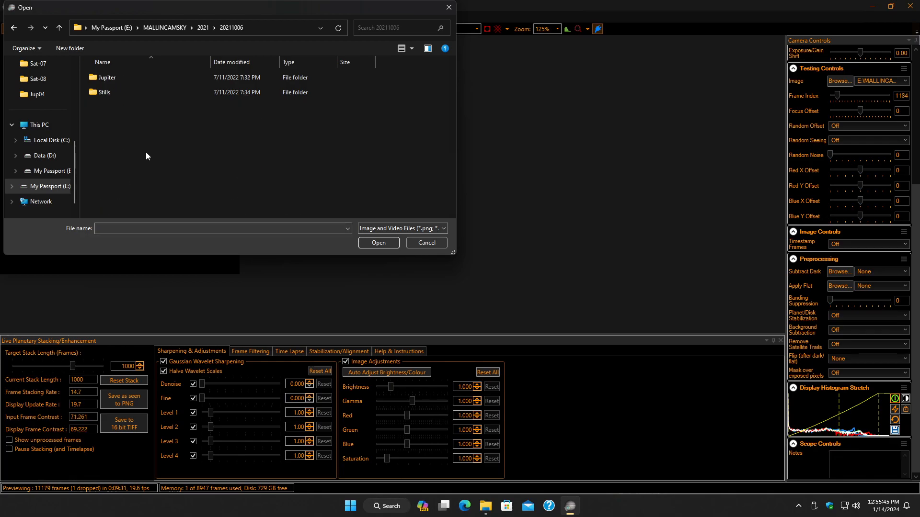
{"action": "double_click", "coordinate": [122, 83]}
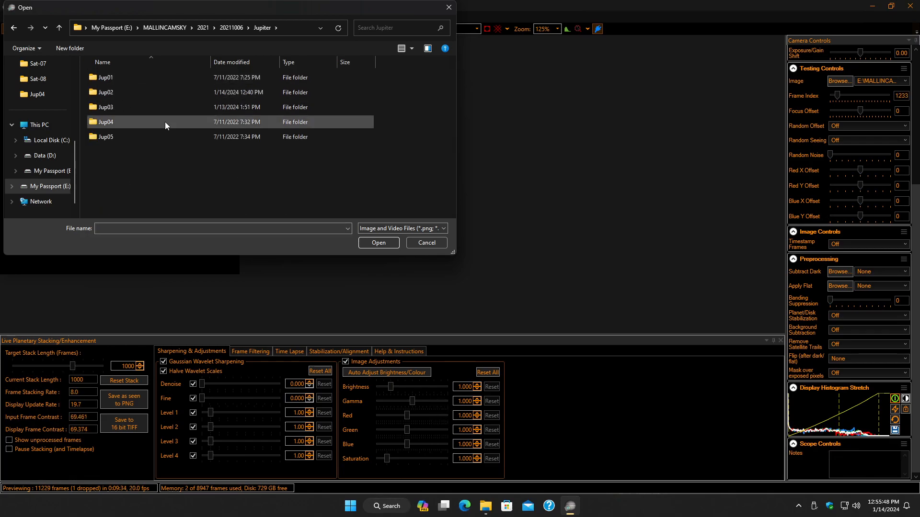
{"action": "double_click", "coordinate": [147, 97]}
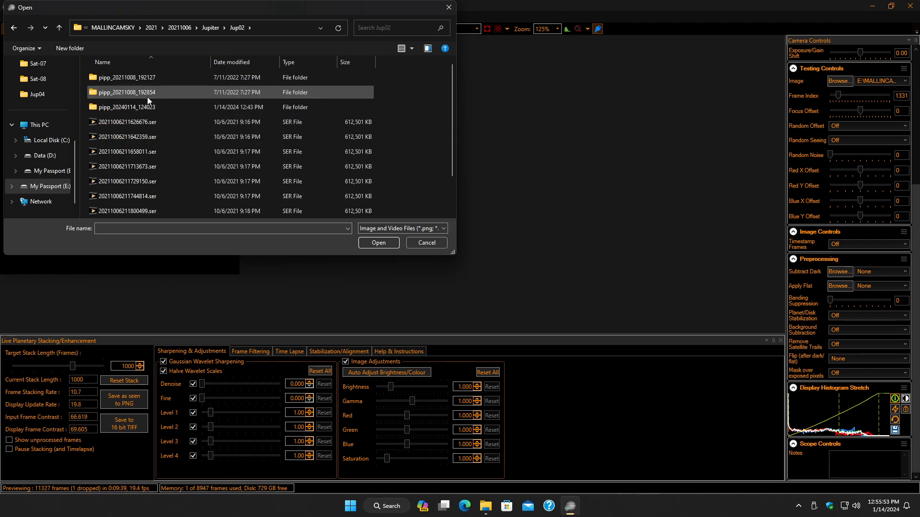
{"action": "double_click", "coordinate": [119, 110]}
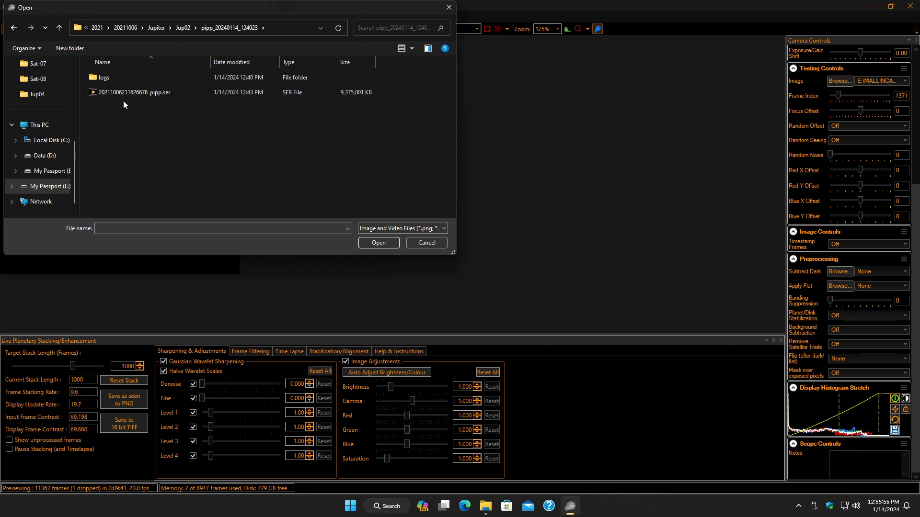
{"action": "double_click", "coordinate": [126, 93]}
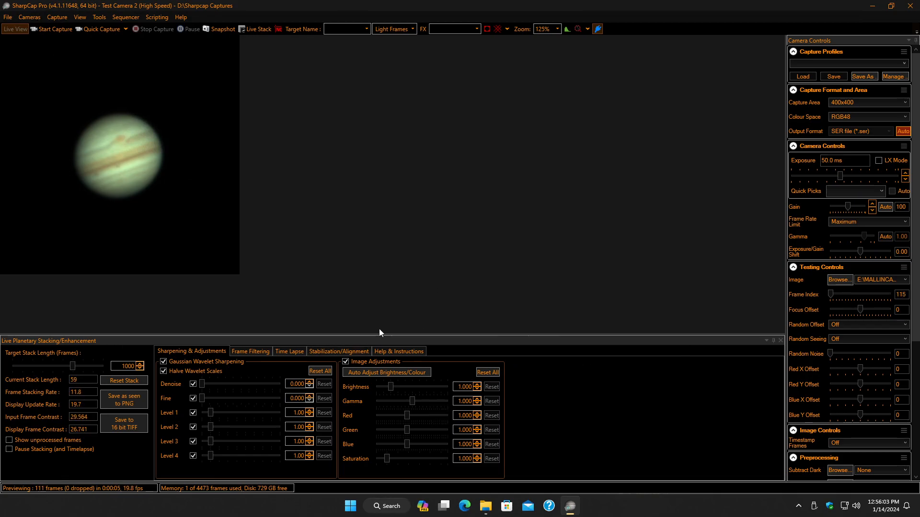
{"action": "left_click", "coordinate": [9, 440]}
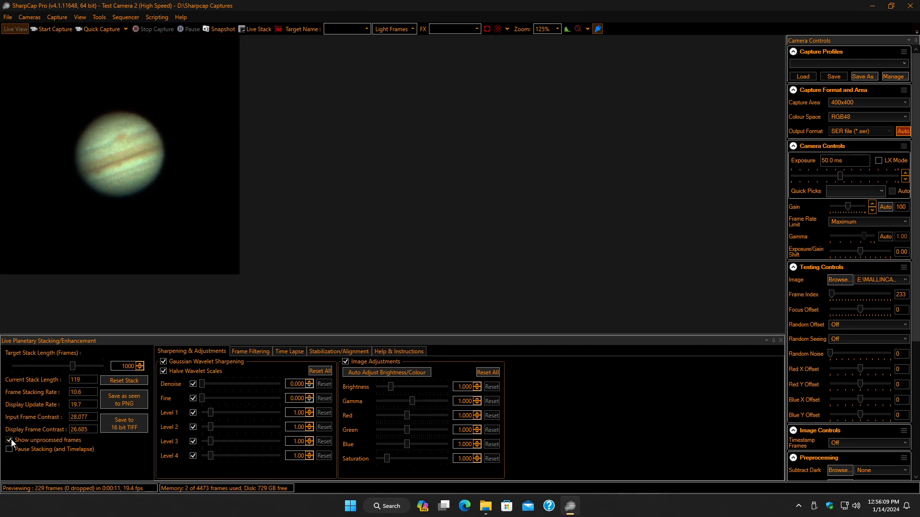
{"action": "left_click", "coordinate": [10, 441]}
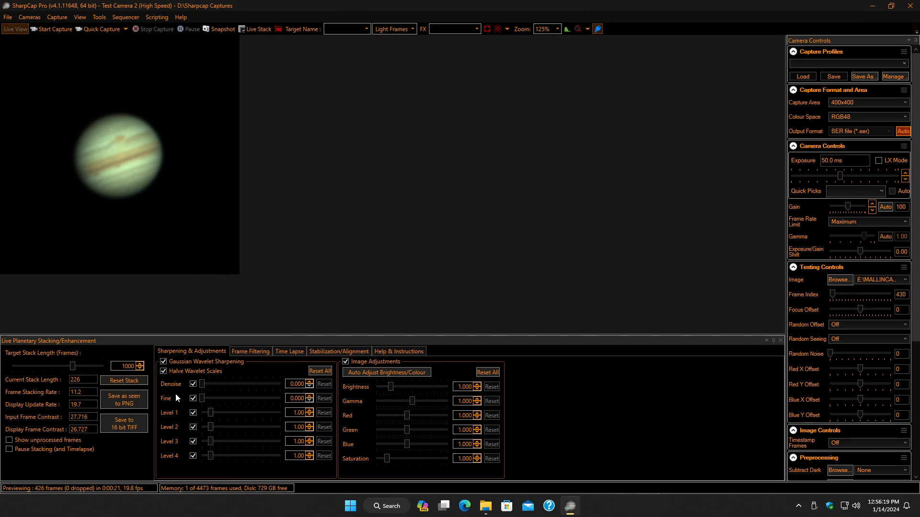
Sharpen Jupiter with wavelet Fine 0.800, Level 1 8.47, Level 2 3.66, Level 3 2.06, Level 4 1.12 and Denoise 0.434.
{"action": "left_click_drag", "start_coordinate": [202, 398], "coordinate": [262, 399]}
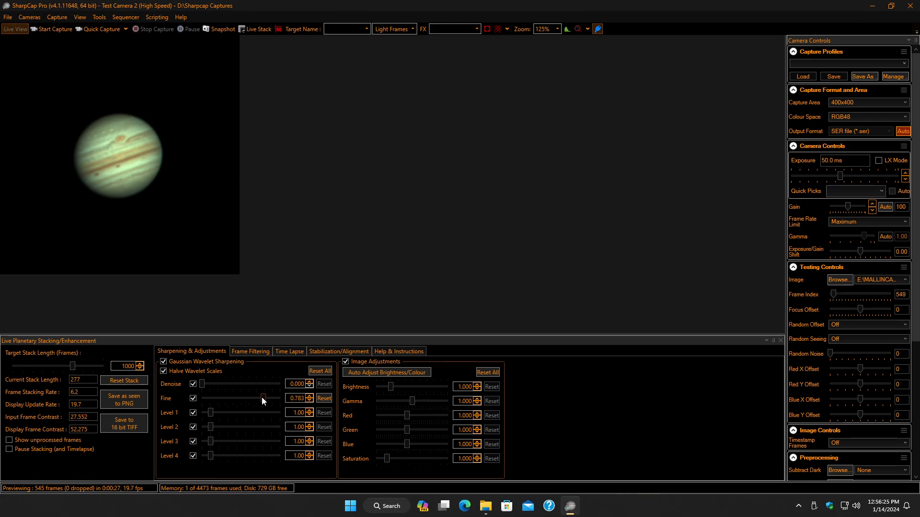
{"action": "left_click_drag", "start_coordinate": [289, 399], "coordinate": [312, 400]}
{"action": "type", "text": ".8"}
{"action": "key", "text": "Return"}
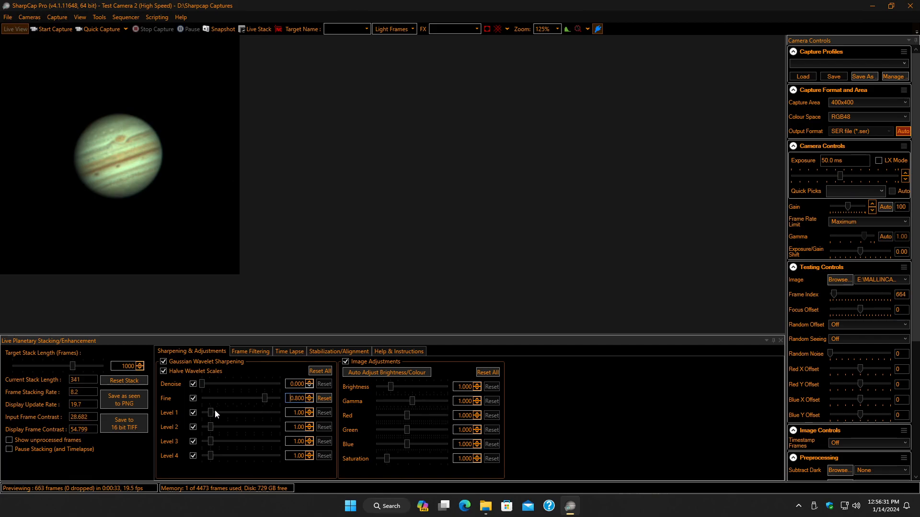
{"action": "left_click_drag", "start_coordinate": [213, 412], "coordinate": [239, 410]}
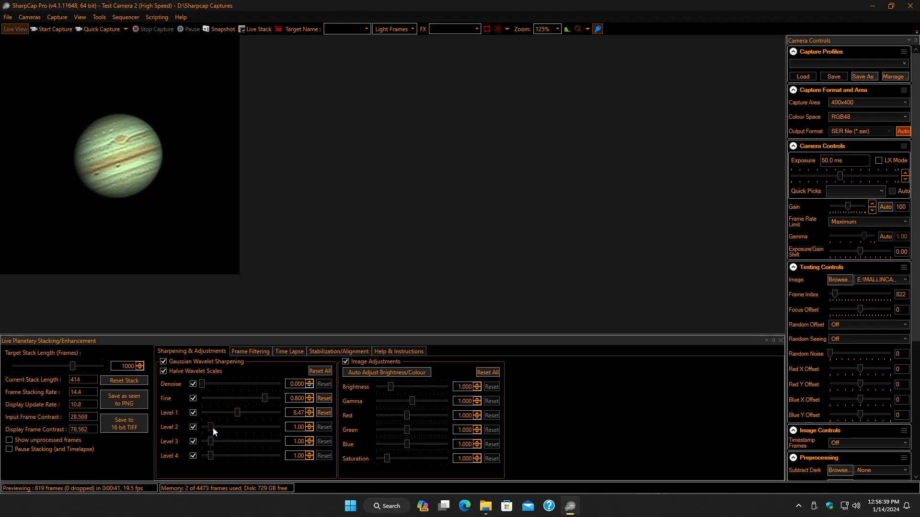
{"action": "left_click_drag", "start_coordinate": [213, 427], "coordinate": [229, 427]}
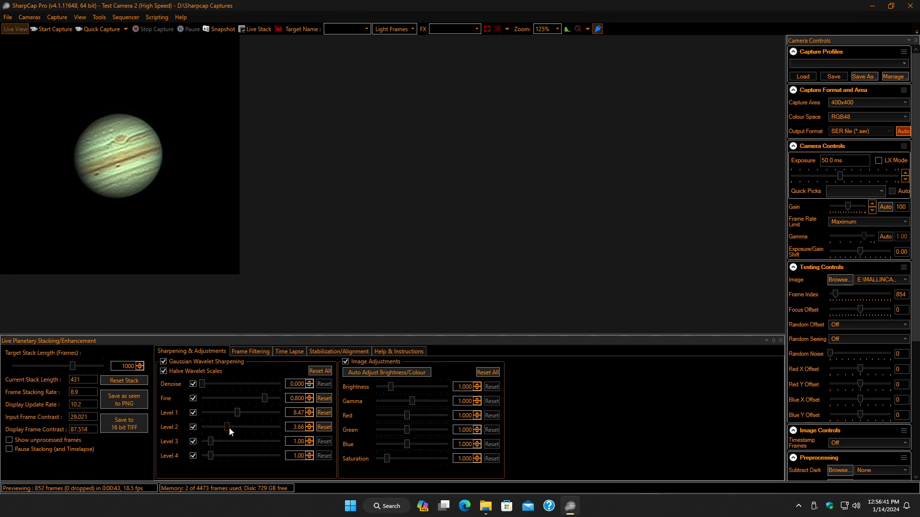
{"action": "mouse_move", "coordinate": [210, 439]}
{"action": "left_mouse_down"}
{"action": "mouse_move", "coordinate": [223, 441]}
{"action": "mouse_move", "coordinate": [211, 455]}
{"action": "left_mouse_up"}
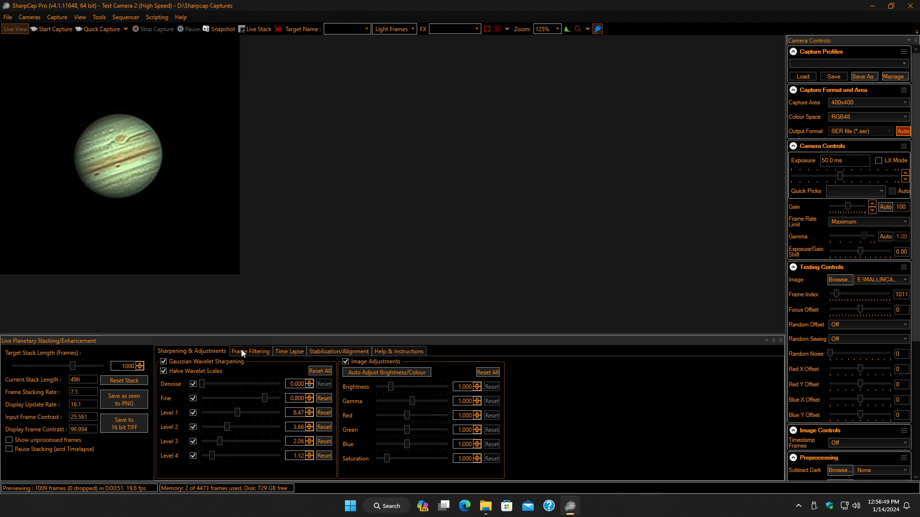
{"action": "left_click_drag", "start_coordinate": [201, 383], "coordinate": [235, 381]}
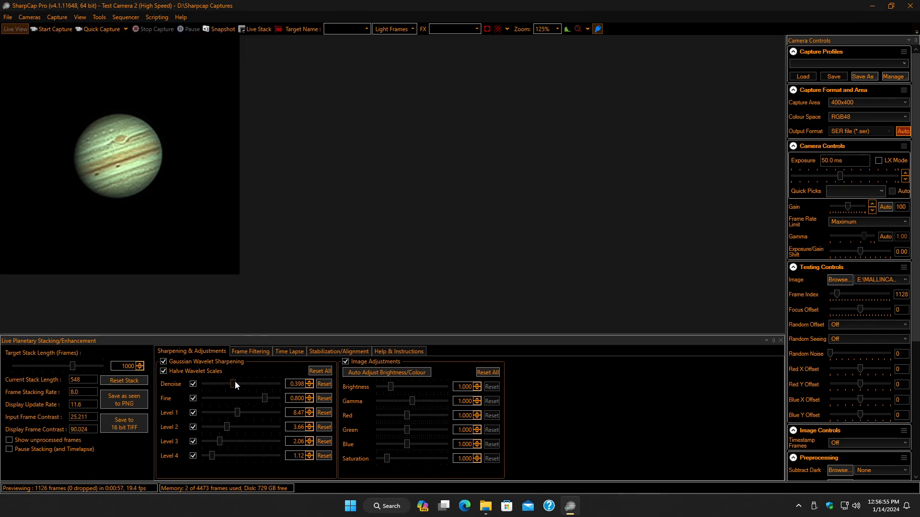
Auto-adjust Jupiter's brightness and colour, and raise its Saturation to 1.688.
{"action": "left_click", "coordinate": [383, 373]}
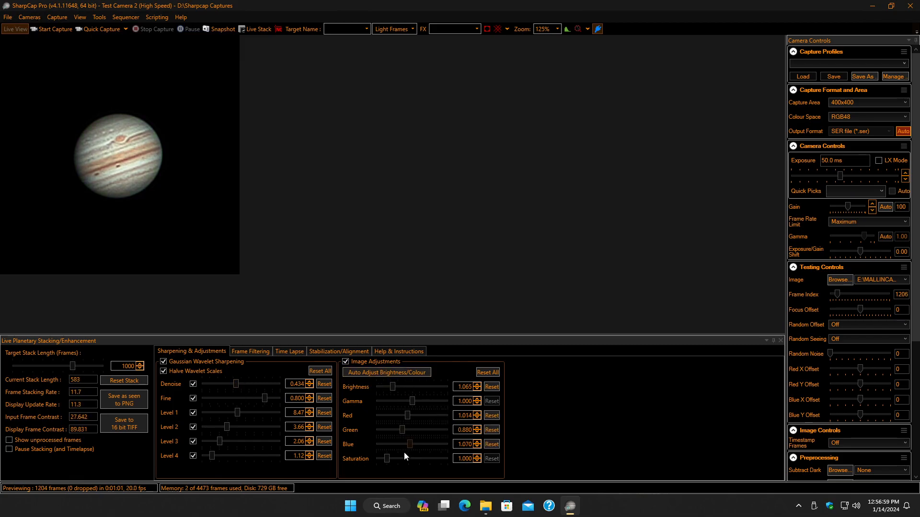
{"action": "left_click_drag", "start_coordinate": [387, 458], "coordinate": [394, 458]}
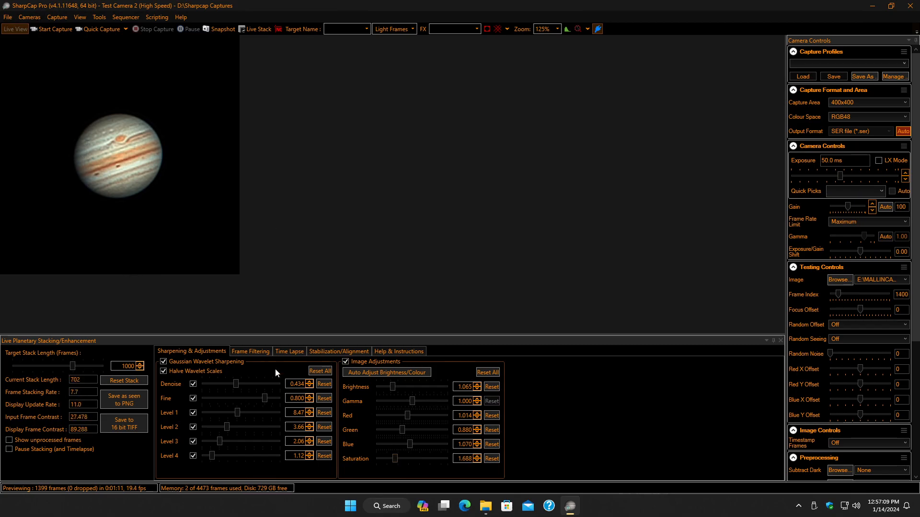
Flip the stacked Jupiter image vertically.
{"action": "left_click", "coordinate": [293, 352]}
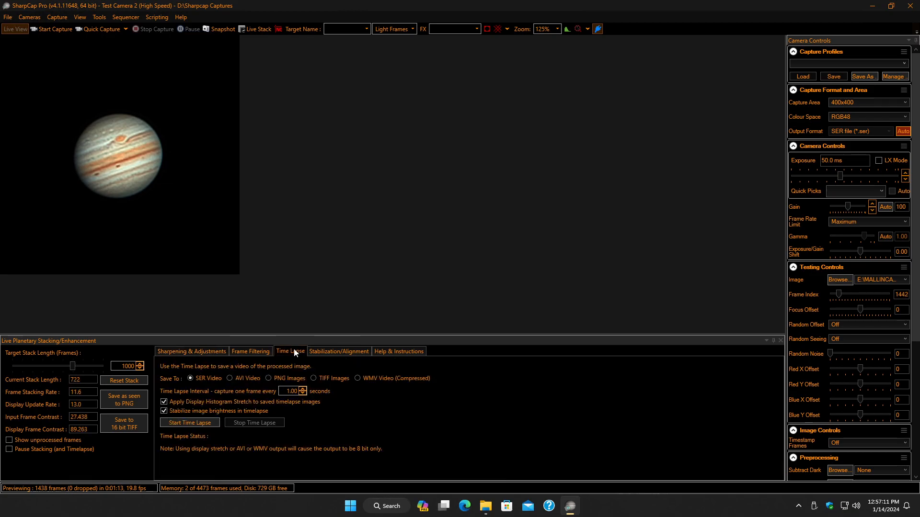
{"action": "left_click", "coordinate": [325, 352]}
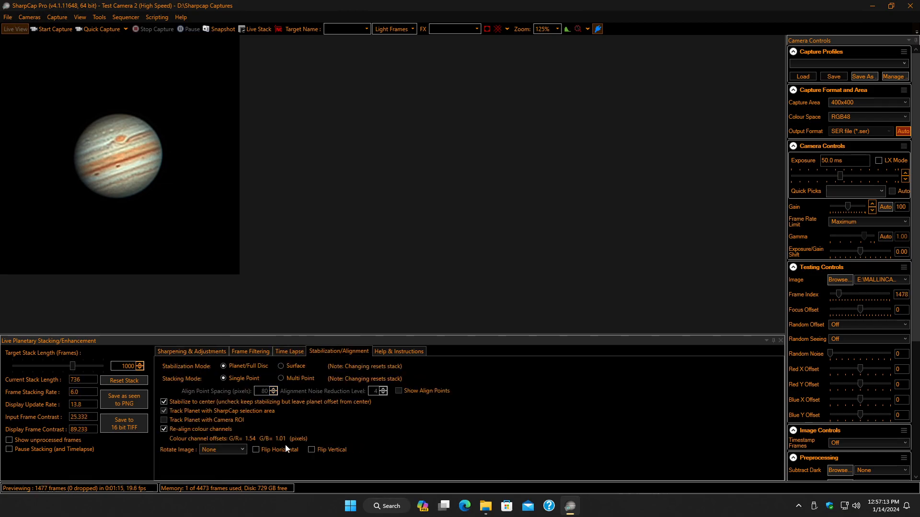
{"action": "left_click", "coordinate": [312, 450]}
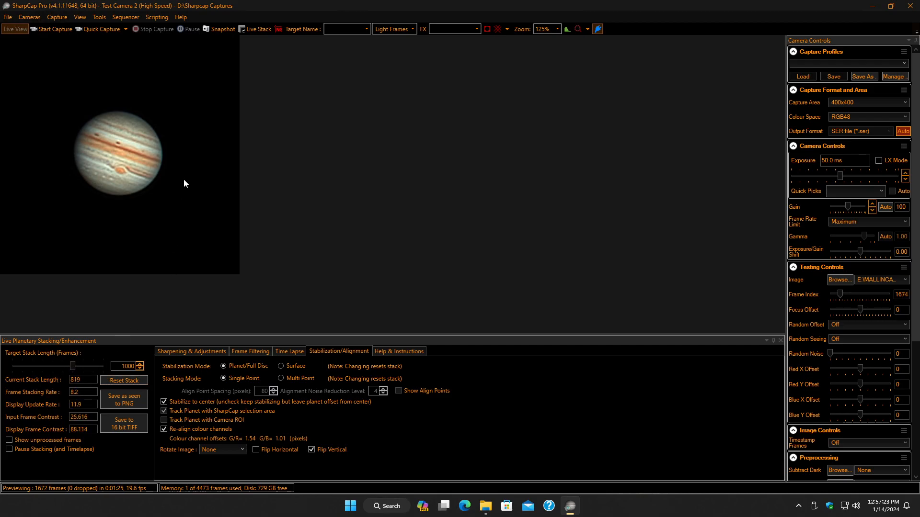
Set the target stack length for Jupiter to 2000 frames.
{"action": "left_click", "coordinate": [203, 351]}
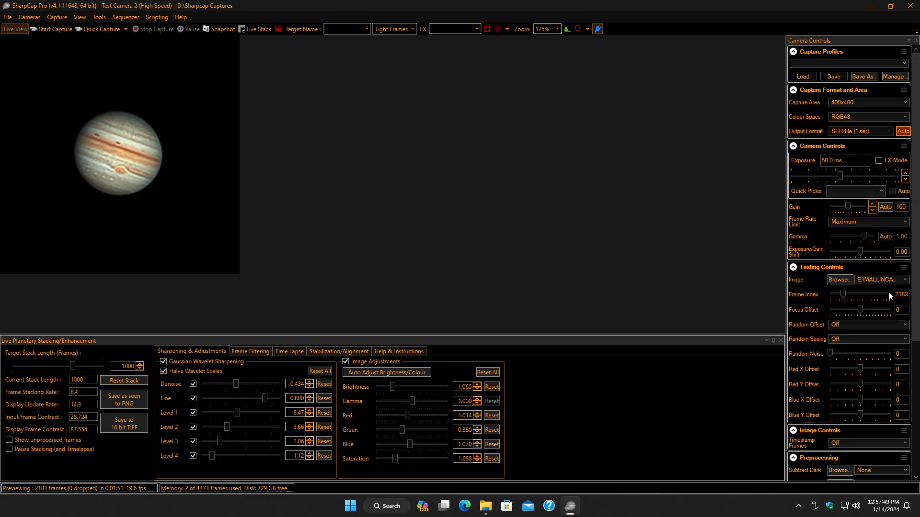
{"action": "double_click", "coordinate": [123, 367]}
{"action": "type", "text": "2000"}
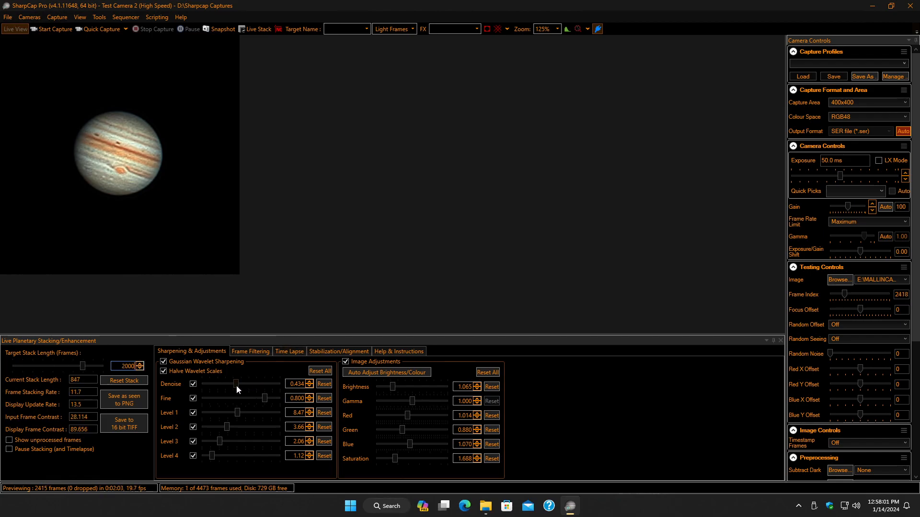
Refine Jupiter's wavelet sharpening with Denoise 0.661, Level 1 11.94, Level 2 4.78 and Fine 0.733.
{"action": "left_click_drag", "start_coordinate": [237, 384], "coordinate": [256, 384]}
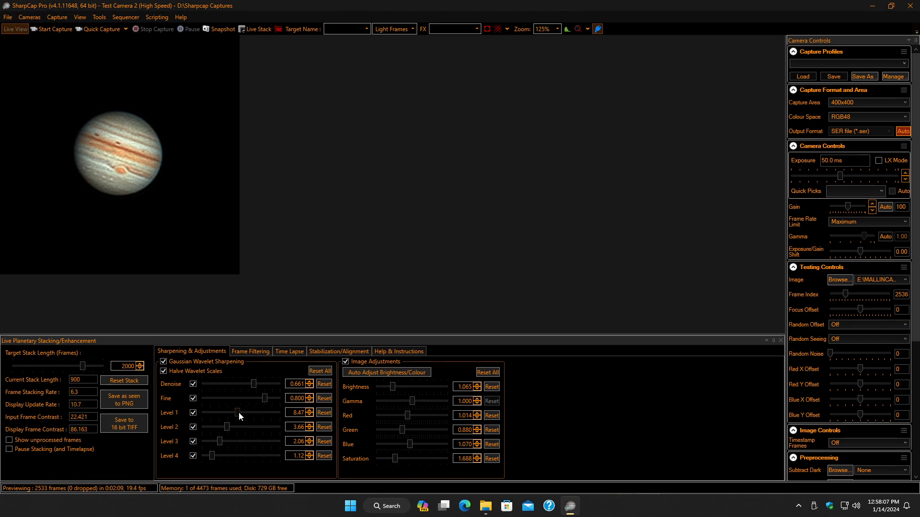
{"action": "left_click_drag", "start_coordinate": [238, 412], "coordinate": [242, 412]}
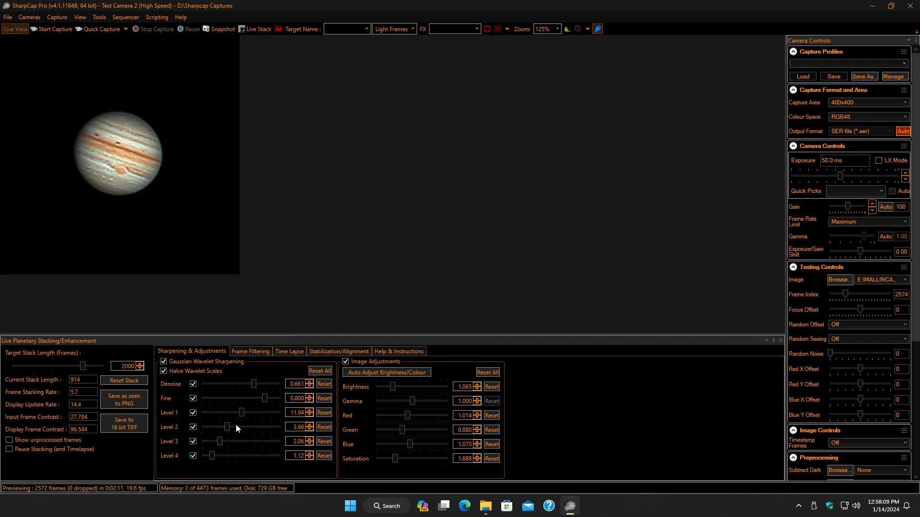
{"action": "left_click_drag", "start_coordinate": [228, 426], "coordinate": [231, 425]}
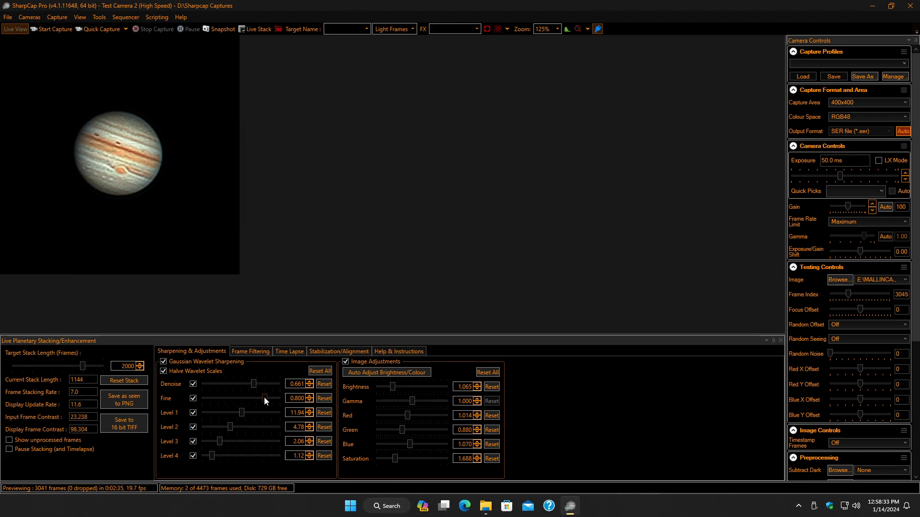
{"action": "left_click_drag", "start_coordinate": [264, 397], "coordinate": [259, 397]}
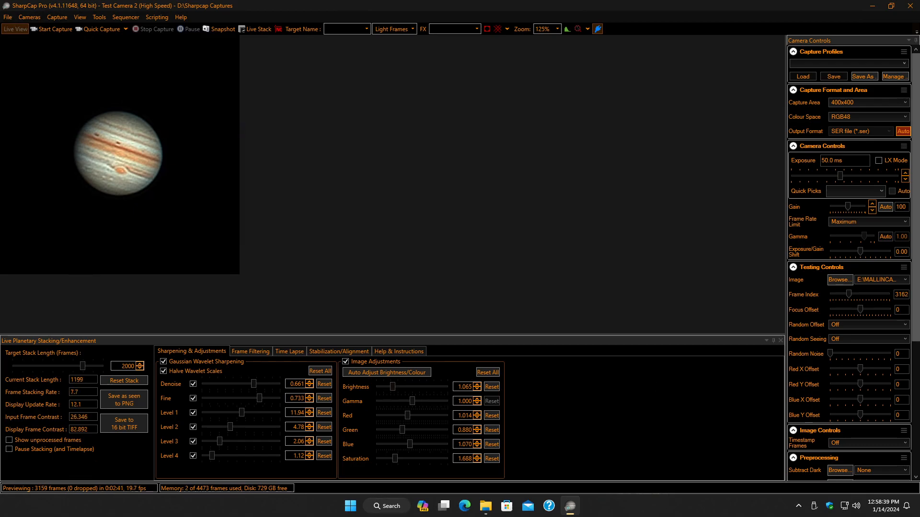
Rebalance Jupiter's colour against the display histogram by setting Red to 0.955 and Green to 0.821.
{"action": "left_click_drag", "start_coordinate": [914, 176], "coordinate": [914, 307]}
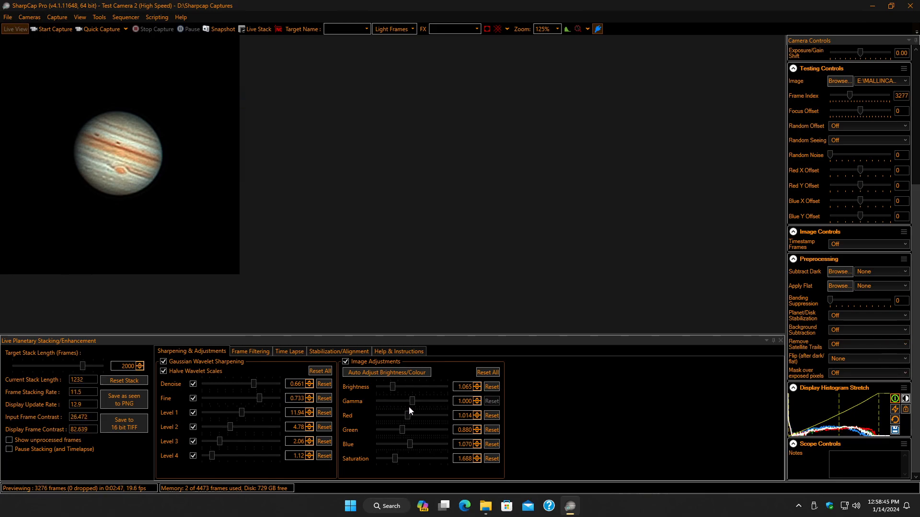
{"action": "left_click_drag", "start_coordinate": [407, 417], "coordinate": [404, 417]}
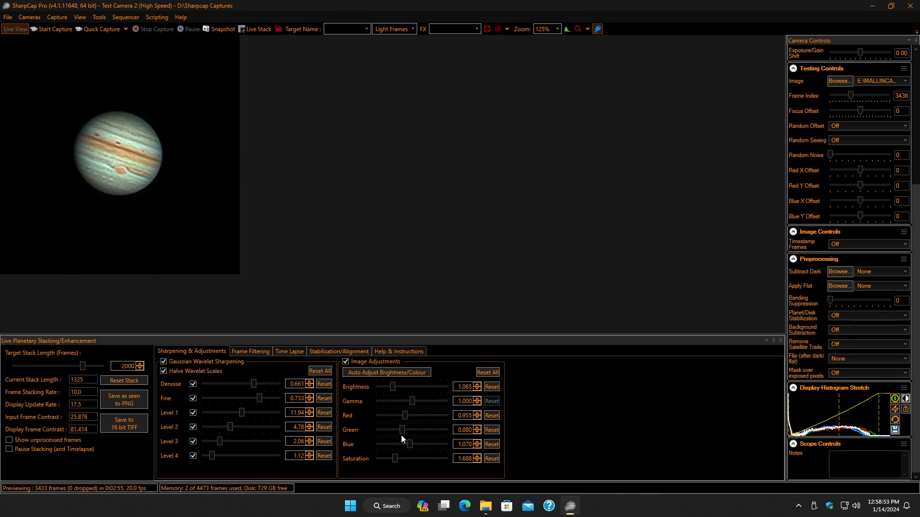
{"action": "left_click_drag", "start_coordinate": [401, 429], "coordinate": [399, 429]}
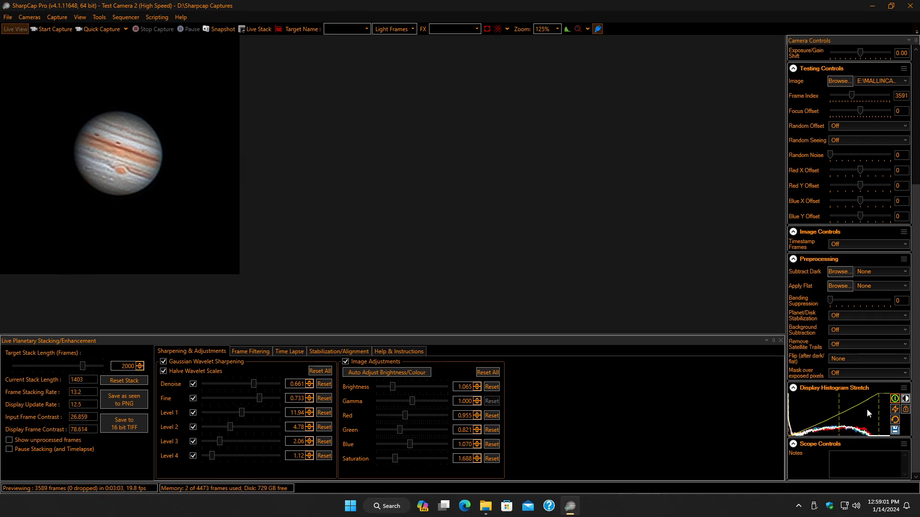
Lower the white level slightly and darken the midtones in the display histogram stretch, and compare unprocessed frames with the stack.
{"action": "left_click_drag", "start_coordinate": [878, 407], "coordinate": [875, 407]}
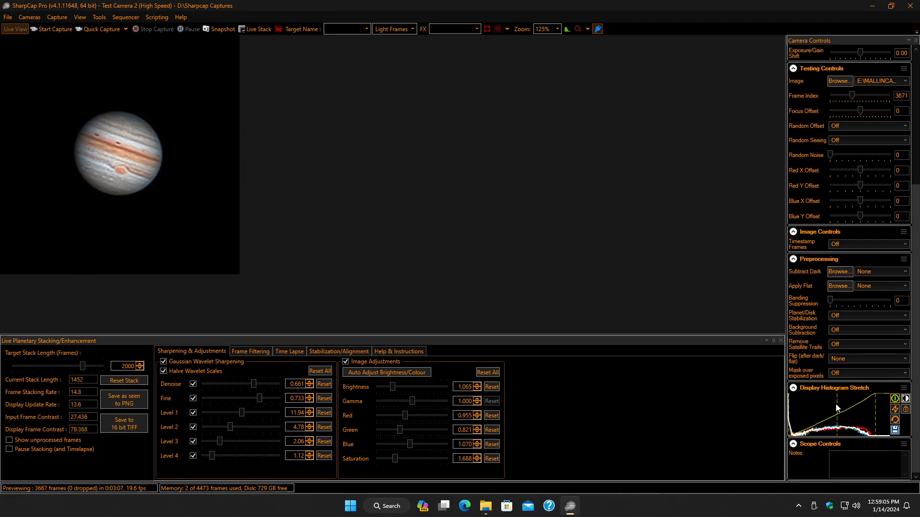
{"action": "left_click_drag", "start_coordinate": [838, 403], "coordinate": [845, 402]}
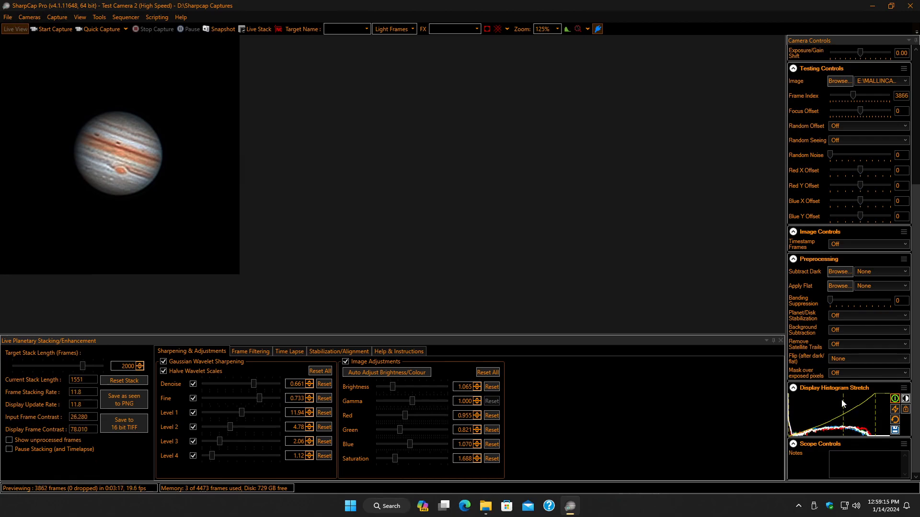
{"action": "left_click_drag", "start_coordinate": [844, 400], "coordinate": [842, 400]}
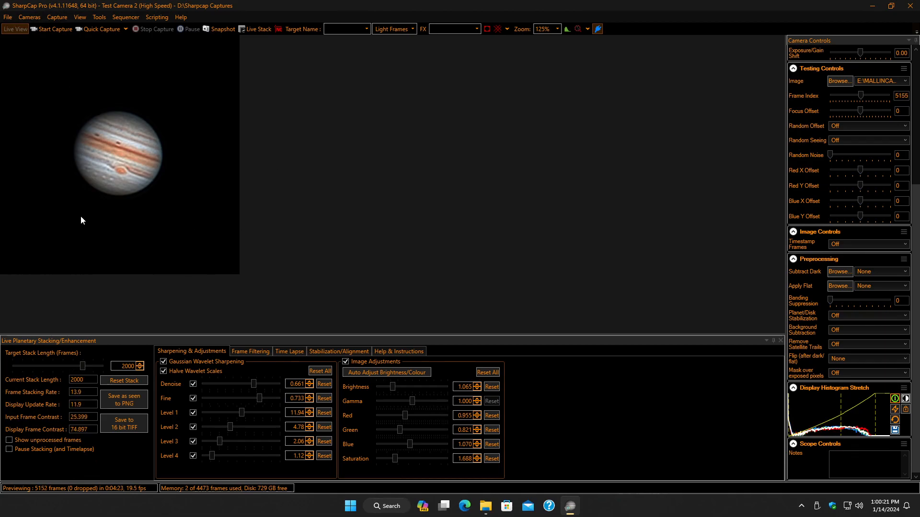
{"action": "left_click", "coordinate": [11, 439]}
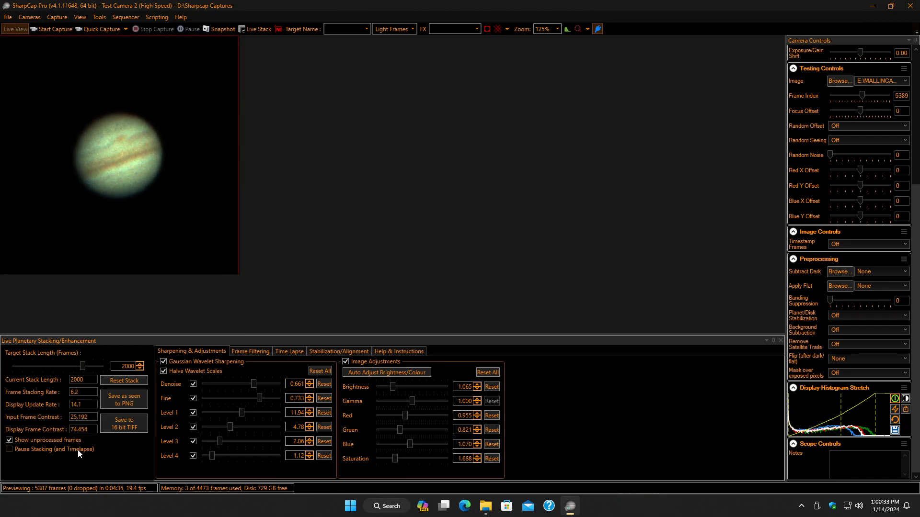
{"action": "left_click", "coordinate": [15, 442]}
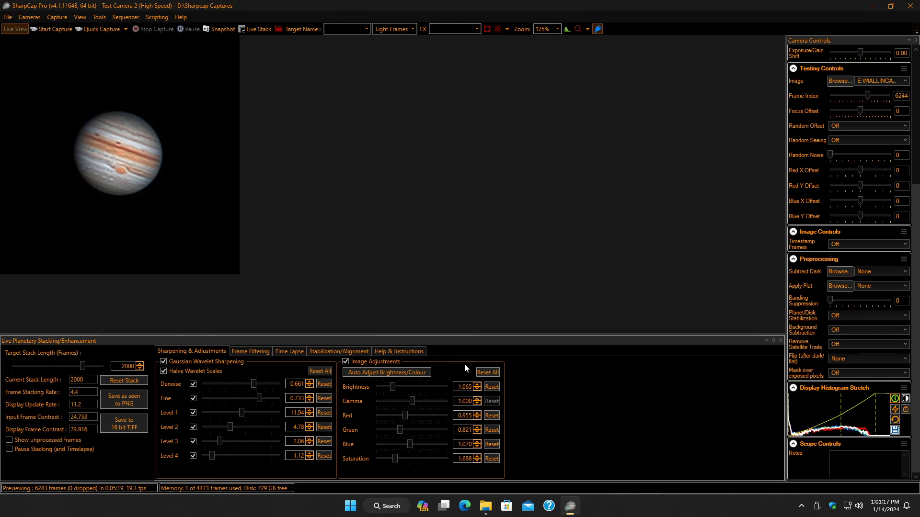
Reset all image adjustments and wavelet sharpening values, and turn off Halve Wavelet Scales.
{"action": "left_click", "coordinate": [493, 373]}
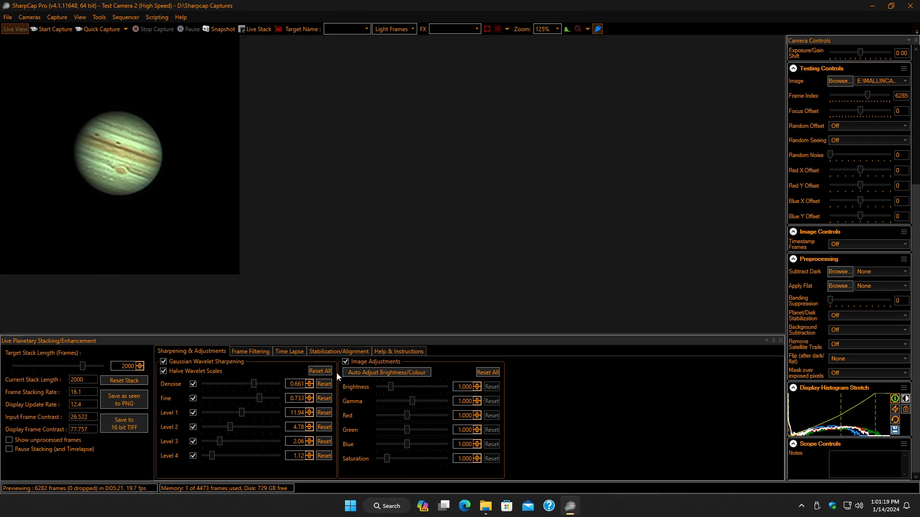
{"action": "left_click", "coordinate": [320, 372]}
{"action": "left_click", "coordinate": [164, 371]}
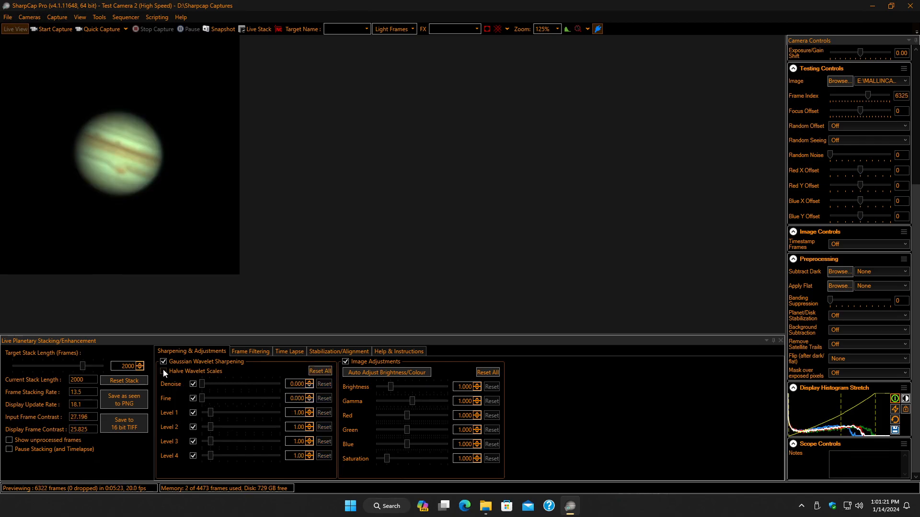
Load a Jupiter video from the Downloads folder "Jupiter only (3Gb each)" and turn off the vertical flip.
{"action": "left_click", "coordinate": [833, 81]}
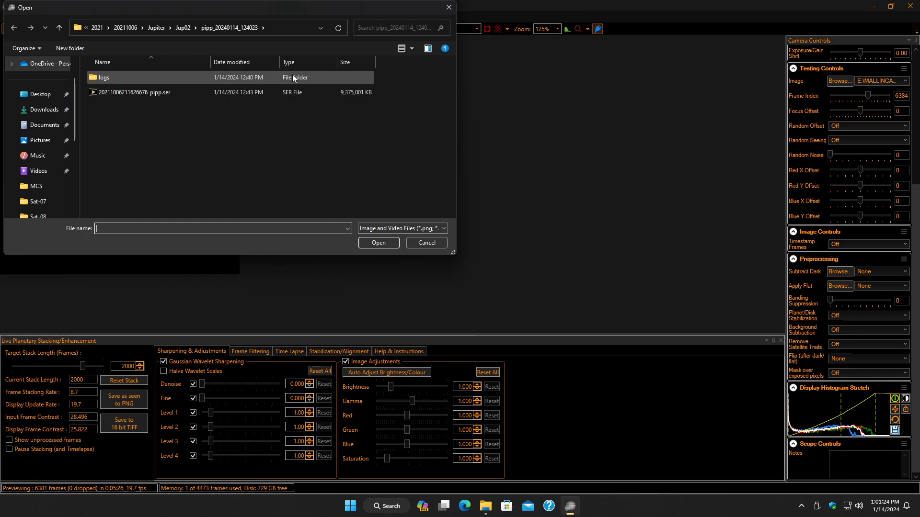
{"action": "left_click", "coordinate": [55, 110]}
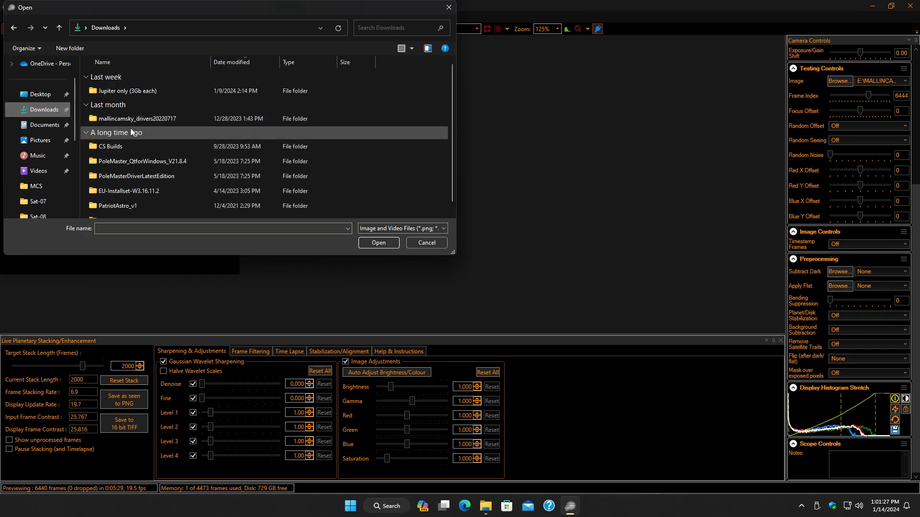
{"action": "double_click", "coordinate": [127, 93]}
{"action": "double_click", "coordinate": [133, 91]}
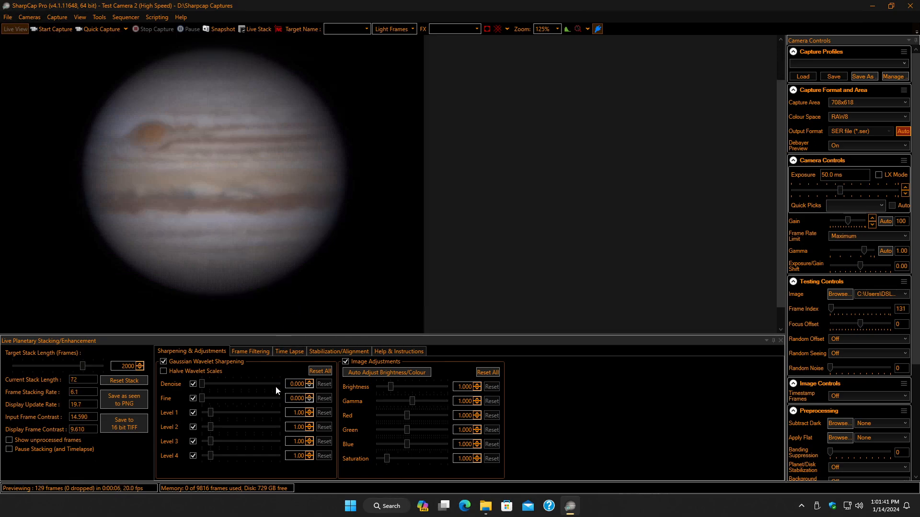
{"action": "left_click", "coordinate": [336, 352]}
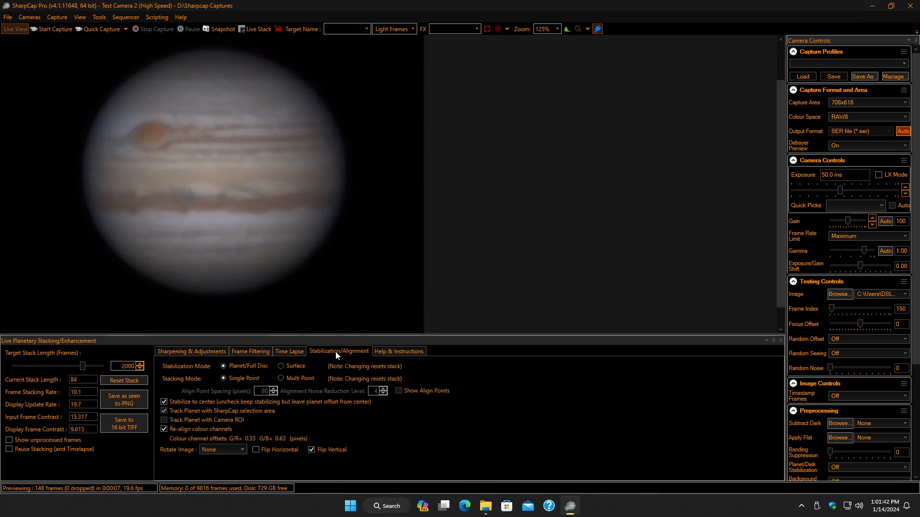
{"action": "left_click", "coordinate": [312, 450]}
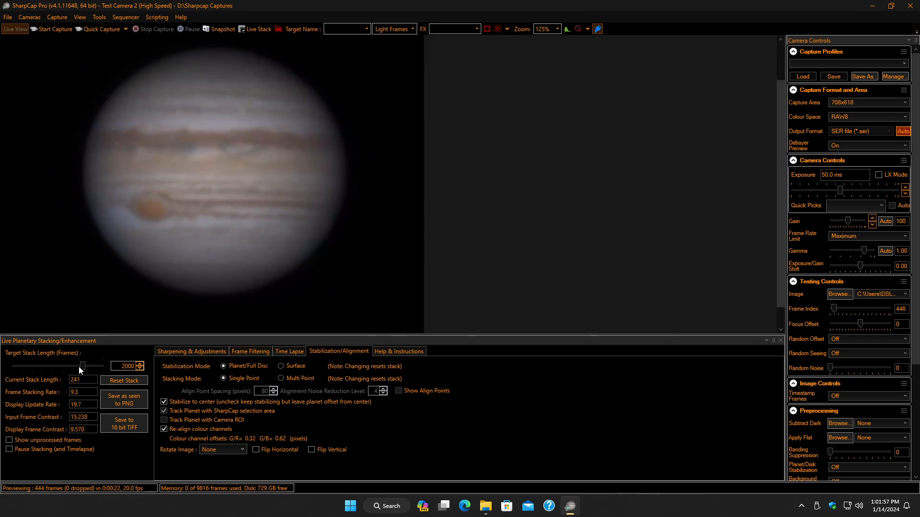
Sharpen the new Jupiter stack with Fine 1.000 and Denoise 0.752, trying a lower Level 1 before resetting it.
{"action": "left_click", "coordinate": [207, 352]}
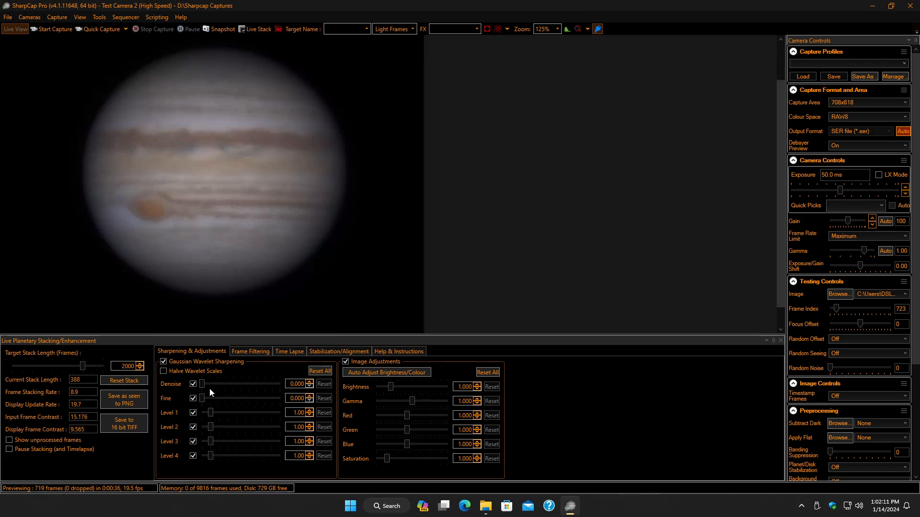
{"action": "left_click_drag", "start_coordinate": [202, 397], "coordinate": [285, 401]}
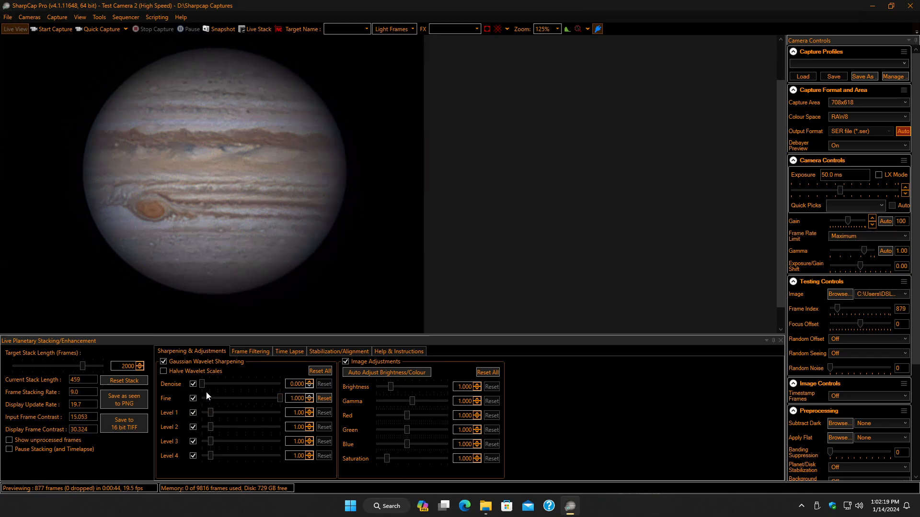
{"action": "left_click_drag", "start_coordinate": [202, 383], "coordinate": [260, 384]}
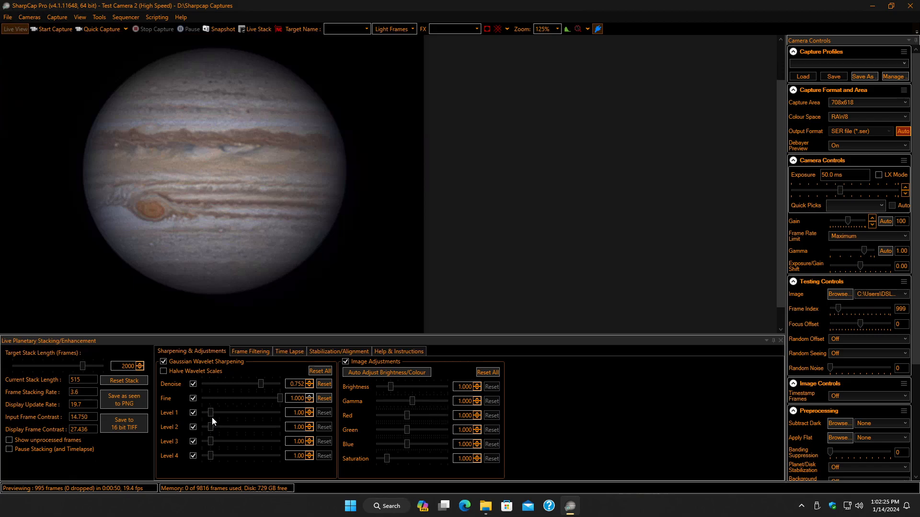
{"action": "mouse_move", "coordinate": [214, 413]}
{"action": "left_mouse_down"}
{"action": "mouse_move", "coordinate": [234, 413]}
{"action": "mouse_move", "coordinate": [208, 418]}
{"action": "left_mouse_up"}
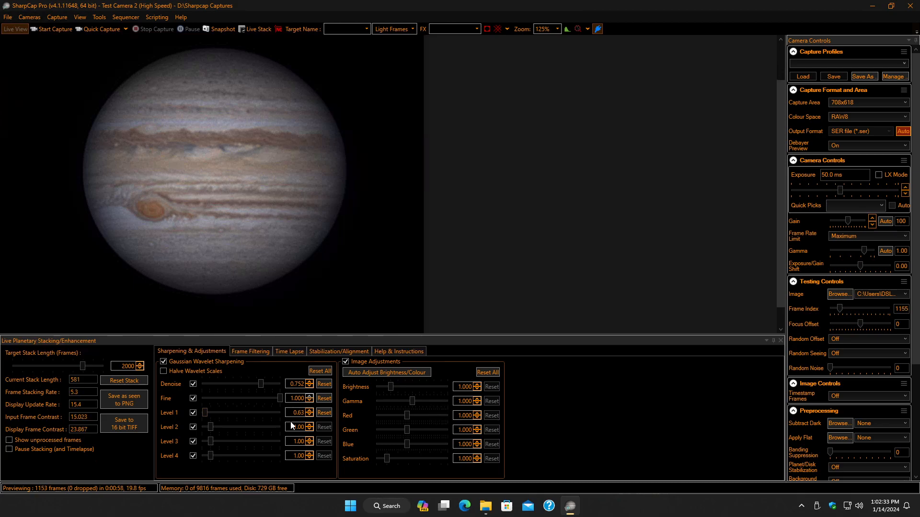
{"action": "left_click", "coordinate": [324, 413]}
Auto-adjust the new Jupiter stack's brightness and colour, set Saturation to 2.031, and try a Gamma change before resetting it.
{"action": "left_click", "coordinate": [386, 369]}
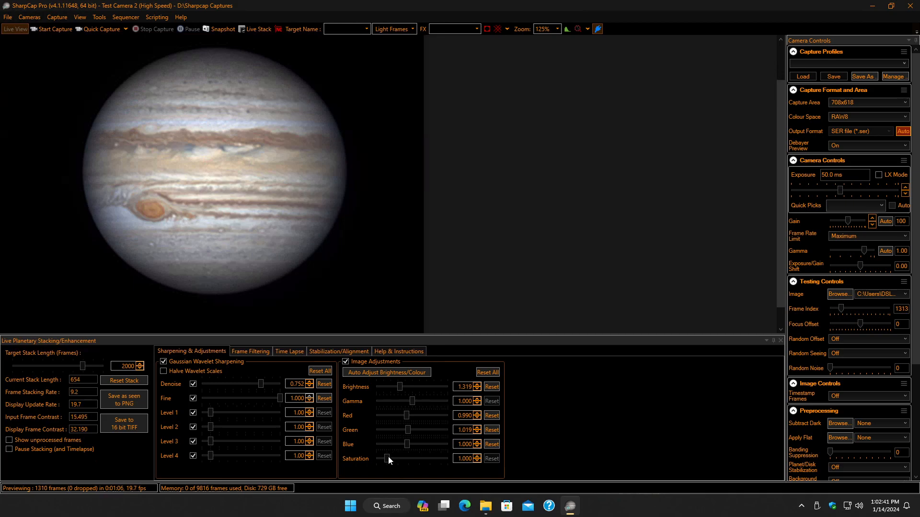
{"action": "left_click_drag", "start_coordinate": [387, 459], "coordinate": [398, 458]}
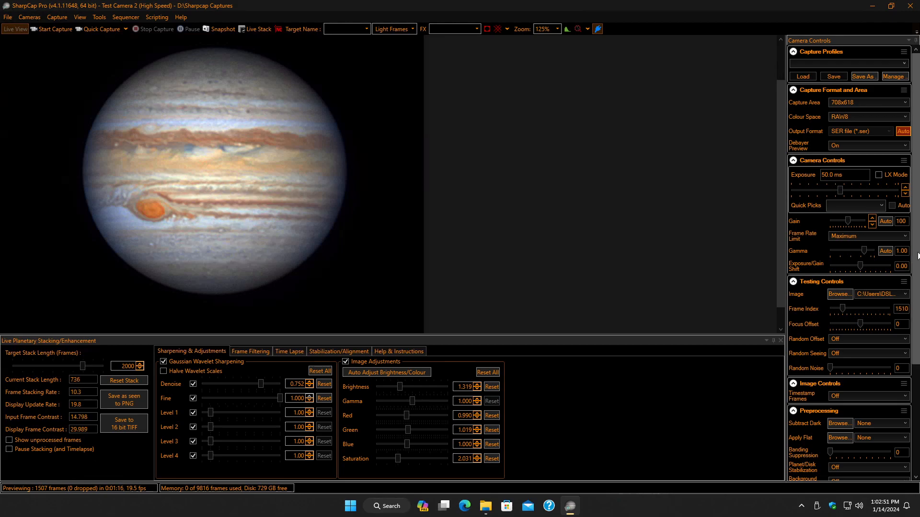
{"action": "scroll", "coordinate": [912, 261], "scroll_direction": "down", "scroll_amount": 3}
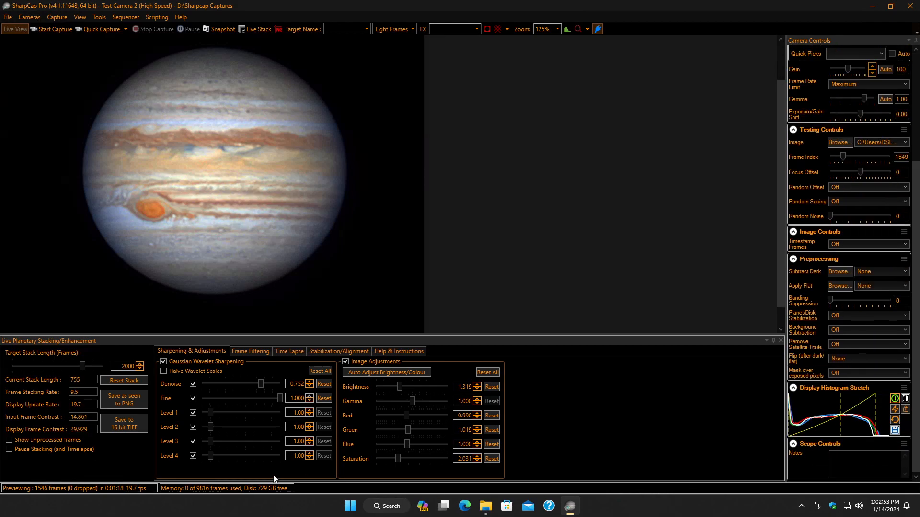
{"action": "mouse_move", "coordinate": [412, 401]}
{"action": "left_mouse_down"}
{"action": "mouse_move", "coordinate": [420, 402]}
{"action": "mouse_move", "coordinate": [407, 403]}
{"action": "left_mouse_up"}
{"action": "left_click", "coordinate": [487, 402]}
Balance Jupiter's colour channels with Red 0.955, Green 0.984 and Blue 0.965.
{"action": "left_click_drag", "start_coordinate": [407, 415], "coordinate": [398, 415]}
{"action": "left_click_drag", "start_coordinate": [401, 415], "coordinate": [405, 415]}
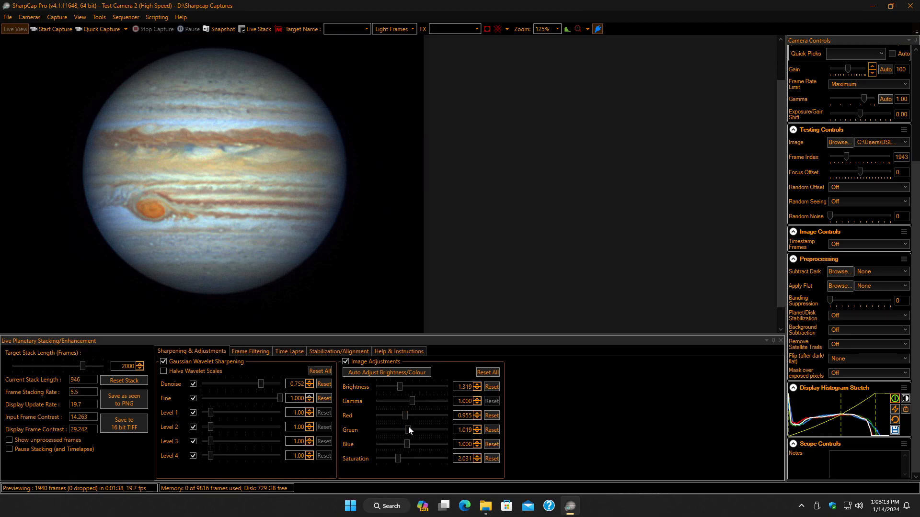
{"action": "left_click_drag", "start_coordinate": [407, 427], "coordinate": [406, 427]}
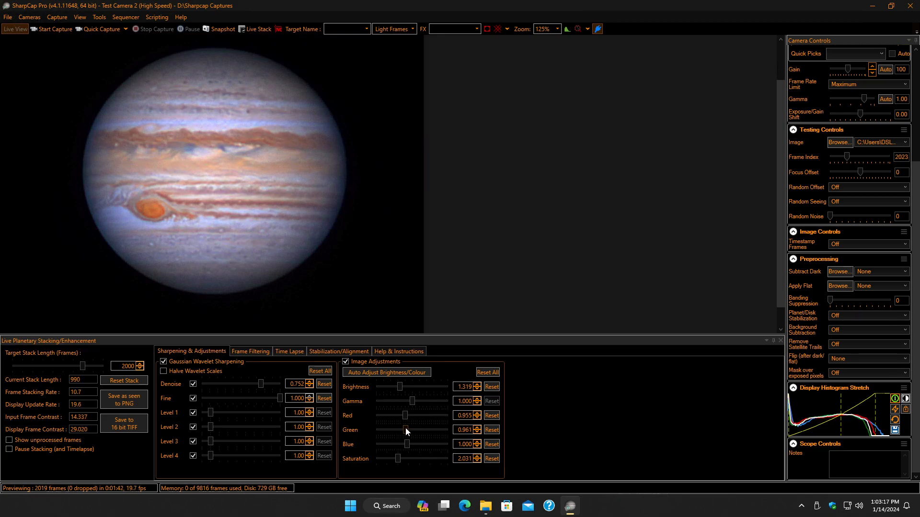
{"action": "left_click_drag", "start_coordinate": [406, 428], "coordinate": [407, 427]}
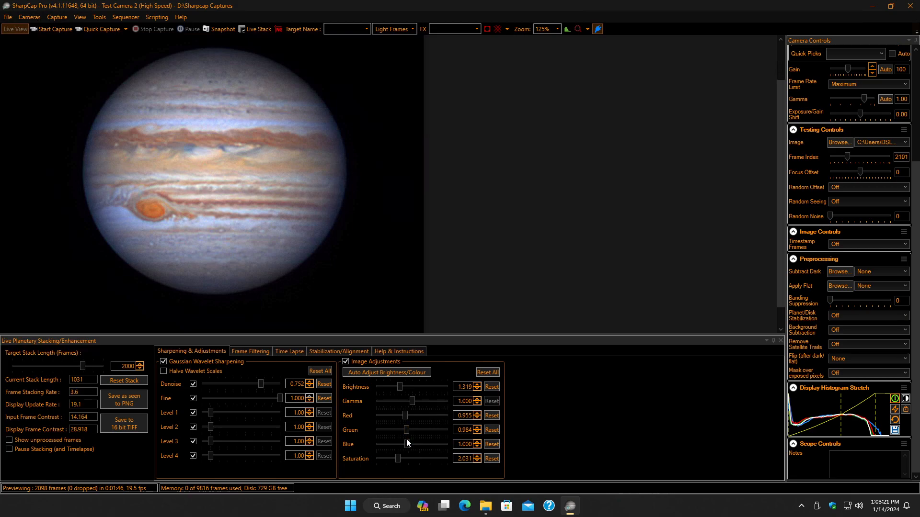
{"action": "left_click_drag", "start_coordinate": [407, 442], "coordinate": [407, 442]}
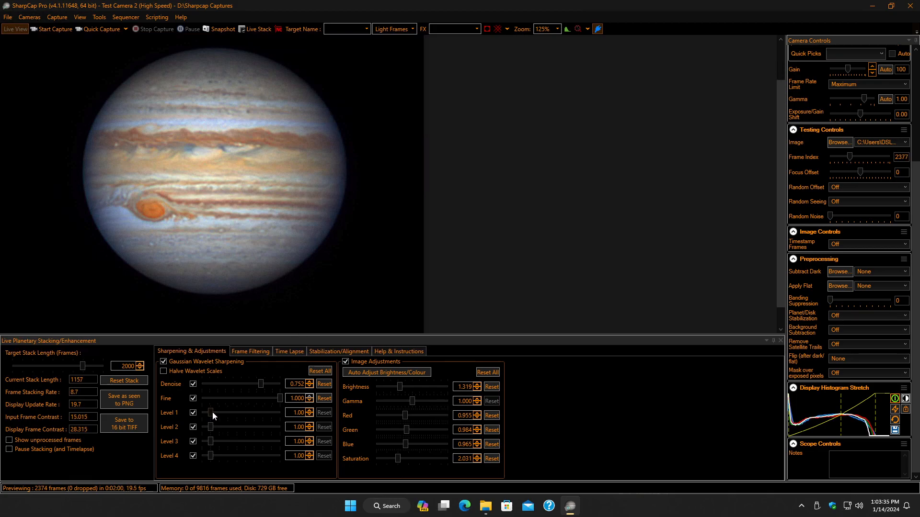
Soften the sharpening to Fine 0.872 with Denoise 1.000, and compare the unprocessed frames with the stack.
{"action": "mouse_move", "coordinate": [278, 397]}
{"action": "left_mouse_down"}
{"action": "mouse_move", "coordinate": [269, 398]}
{"action": "mouse_move", "coordinate": [282, 386]}
{"action": "left_mouse_up"}
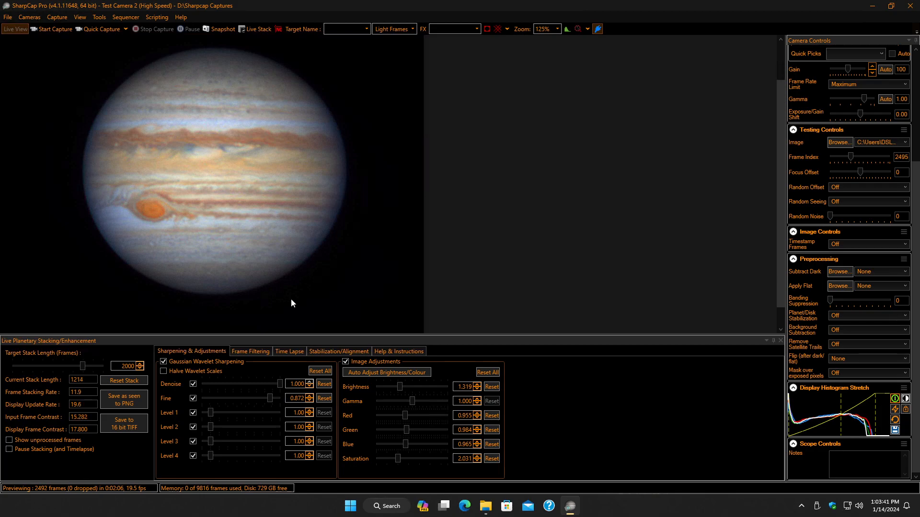
{"action": "left_click", "coordinate": [10, 441]}
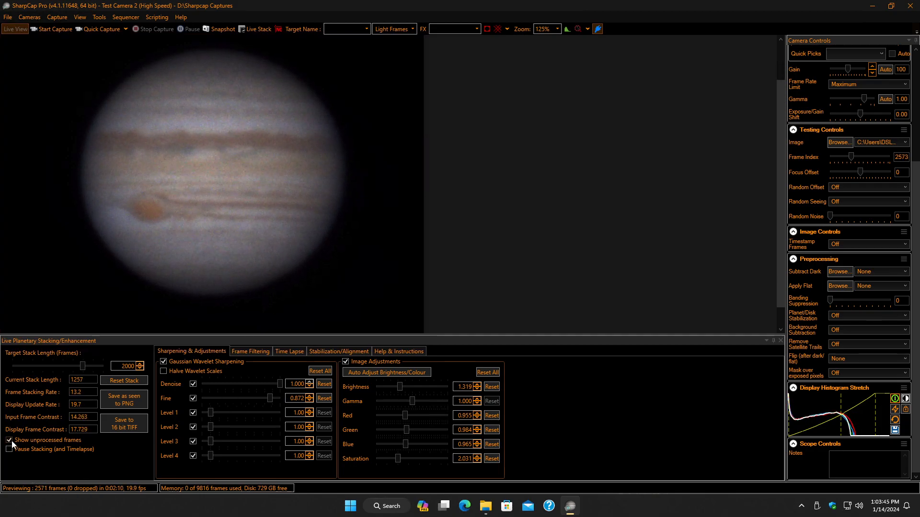
{"action": "left_click", "coordinate": [9, 440]}
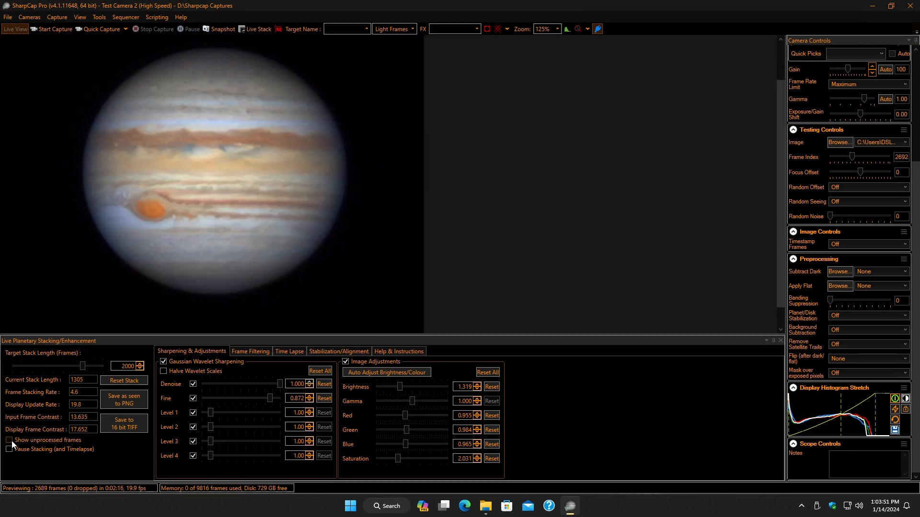
Compare the unprocessed frames once more, and sharpen Jupiter with Fine 1.000, Level 1 at 1.71 and Level 2 at 1.12.
{"action": "left_click", "coordinate": [10, 441]}
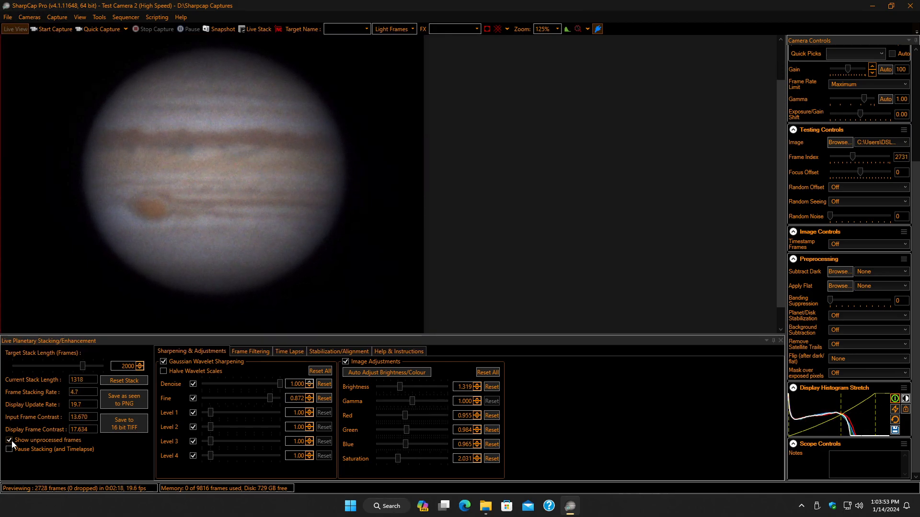
{"action": "left_click", "coordinate": [10, 441]}
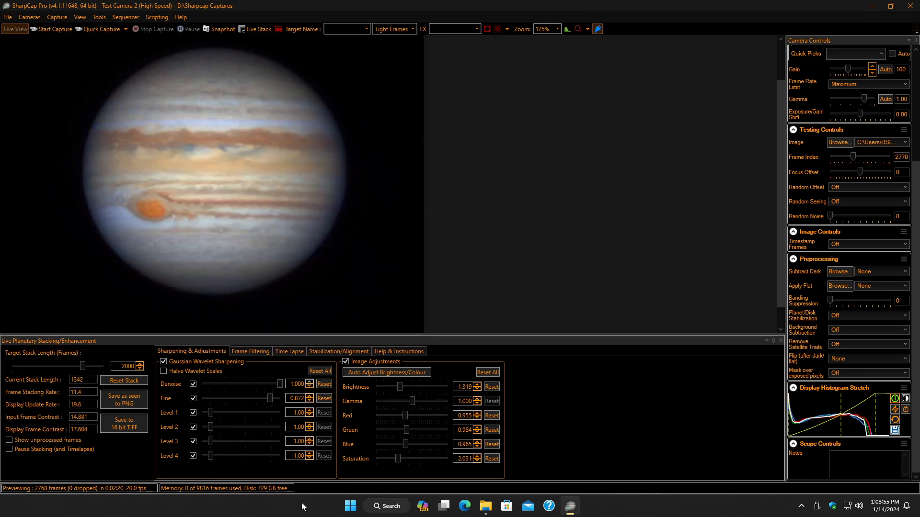
{"action": "mouse_move", "coordinate": [212, 412]}
{"action": "left_mouse_down"}
{"action": "mouse_move", "coordinate": [249, 416]}
{"action": "mouse_move", "coordinate": [224, 418]}
{"action": "left_mouse_up"}
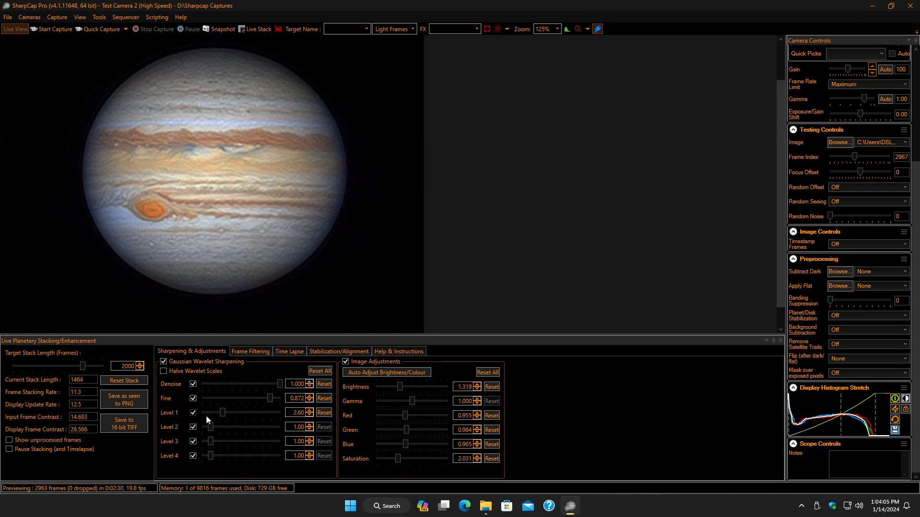
{"action": "left_click_drag", "start_coordinate": [223, 413], "coordinate": [217, 415]}
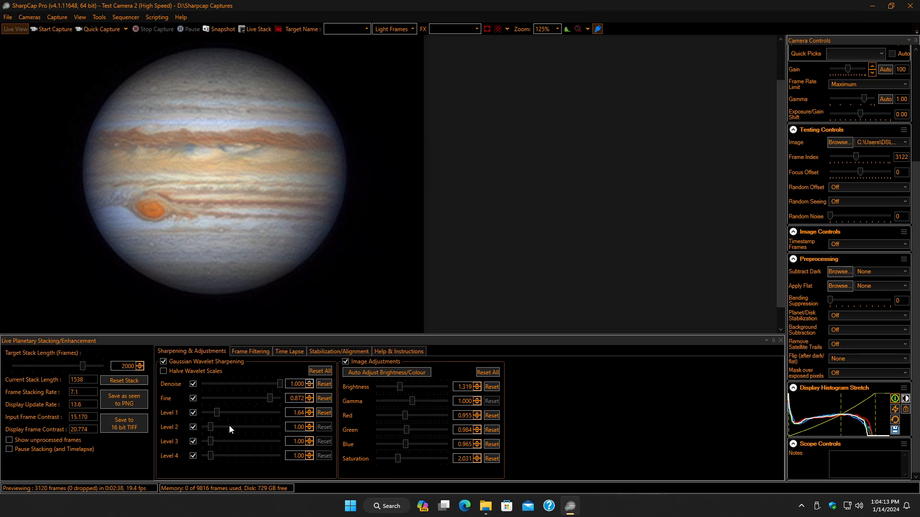
{"action": "left_click_drag", "start_coordinate": [211, 427], "coordinate": [212, 427]}
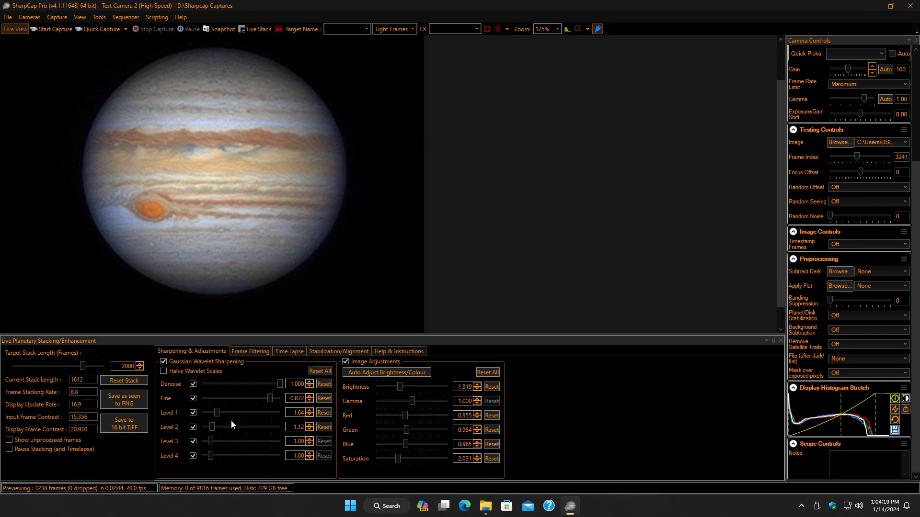
{"action": "left_click_drag", "start_coordinate": [271, 396], "coordinate": [291, 403]}
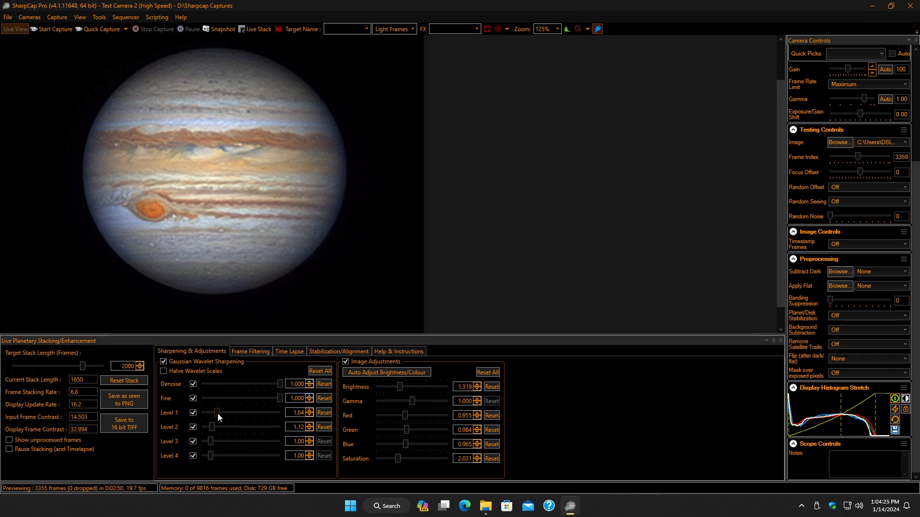
{"action": "left_click_drag", "start_coordinate": [217, 413], "coordinate": [218, 414]}
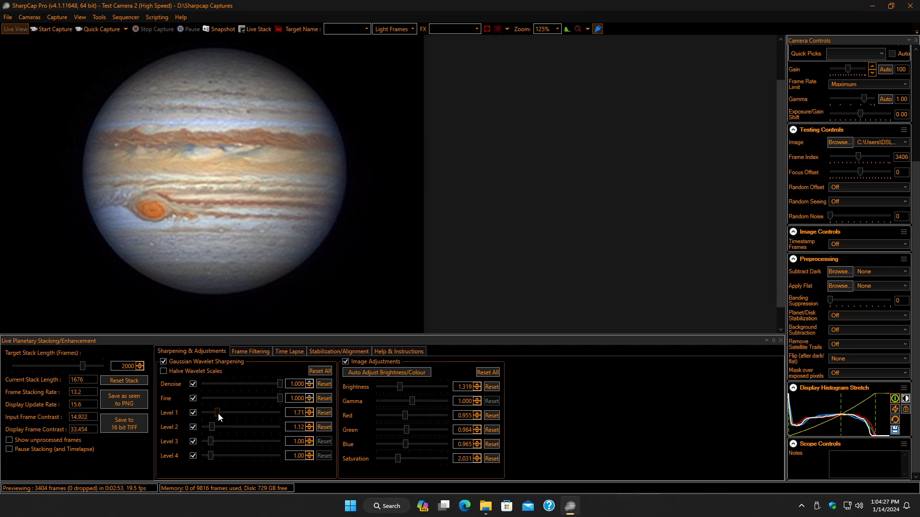
Turn off best-frames filtering after raising its percentage to 57, and reset the stack so that every frame is added.
{"action": "left_click", "coordinate": [114, 381]}
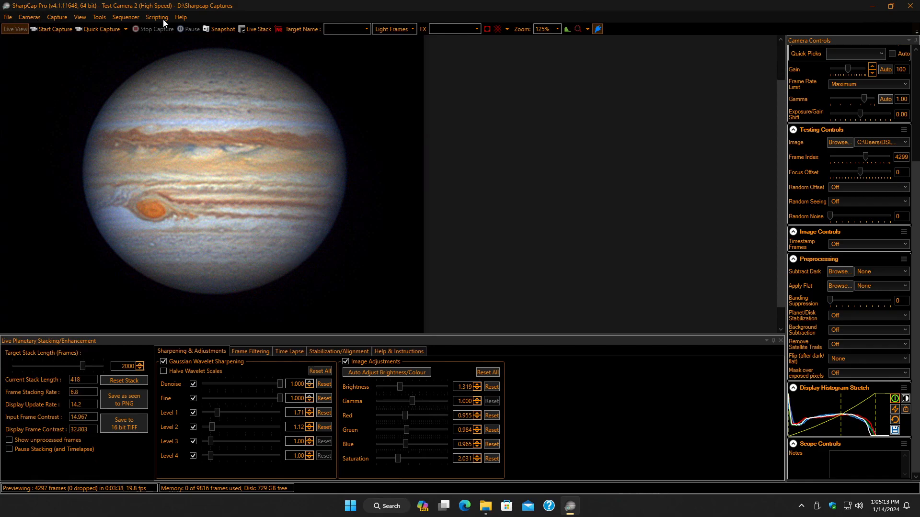
{"action": "left_click", "coordinate": [332, 352]}
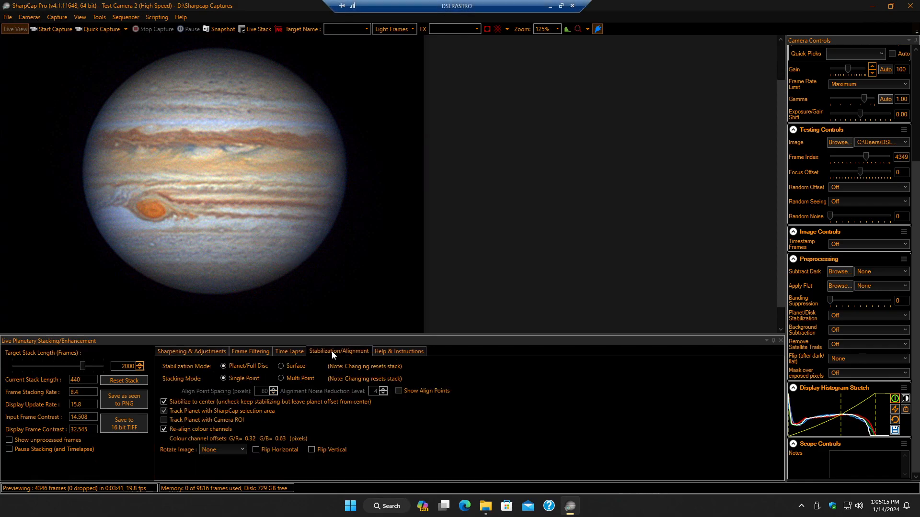
{"action": "left_click", "coordinate": [288, 353]}
{"action": "left_click", "coordinate": [261, 351]}
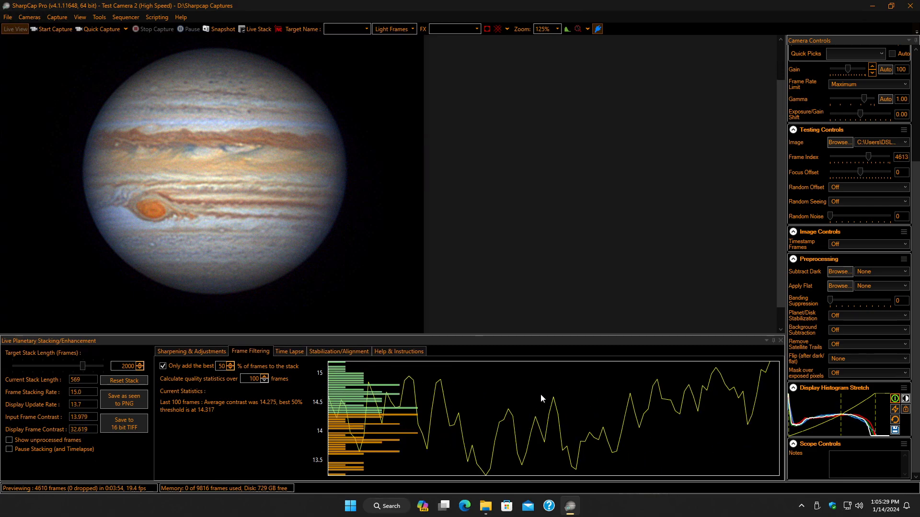
{"action": "left_click", "coordinate": [231, 365]}
{"action": "left_click", "coordinate": [231, 365]}
{"action": "left_click", "coordinate": [230, 365]}
{"action": "left_click", "coordinate": [230, 365]}
{"action": "left_click", "coordinate": [230, 365]}
{"action": "left_click", "coordinate": [230, 365]}
{"action": "left_click", "coordinate": [230, 365]}
{"action": "left_click", "coordinate": [162, 366]}
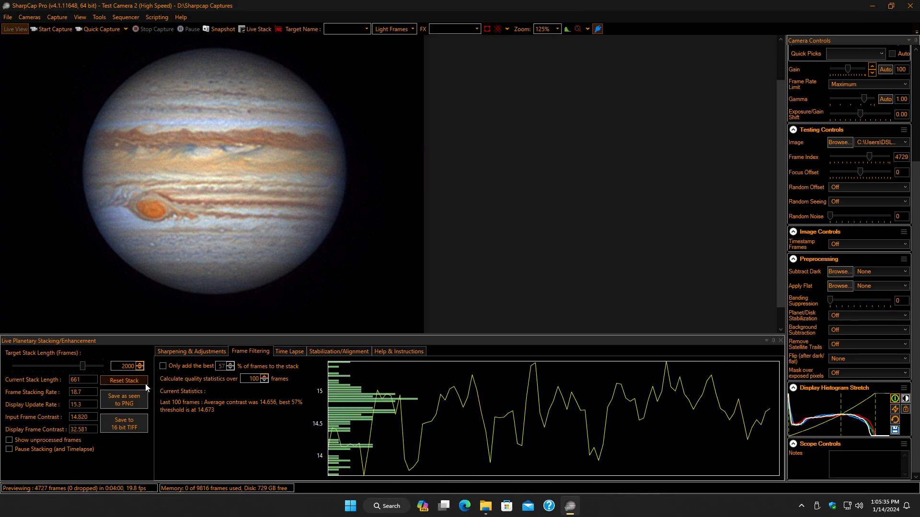
{"action": "left_click", "coordinate": [129, 382]}
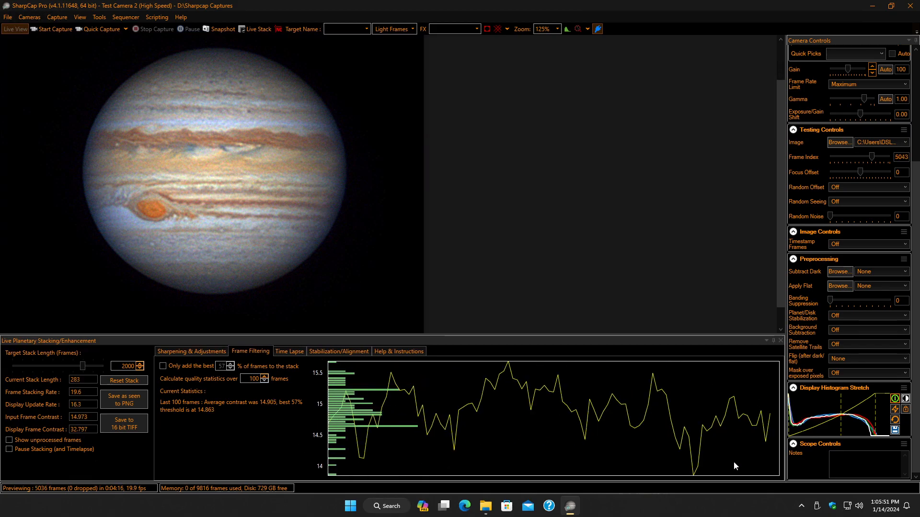
Try rebalancing Jupiter's colour channels with Red 0.932, Green 0.949 and Blue 0.942.
{"action": "left_click", "coordinate": [210, 352]}
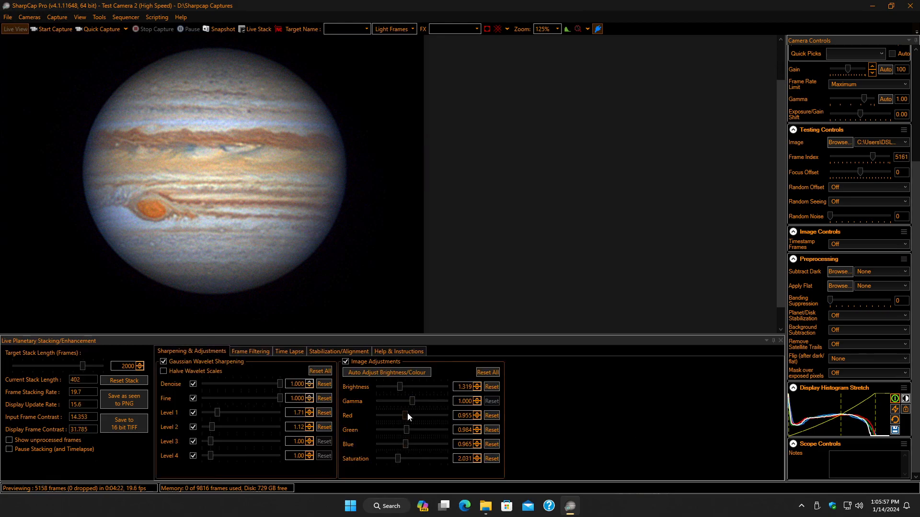
{"action": "left_click_drag", "start_coordinate": [406, 413], "coordinate": [405, 413]}
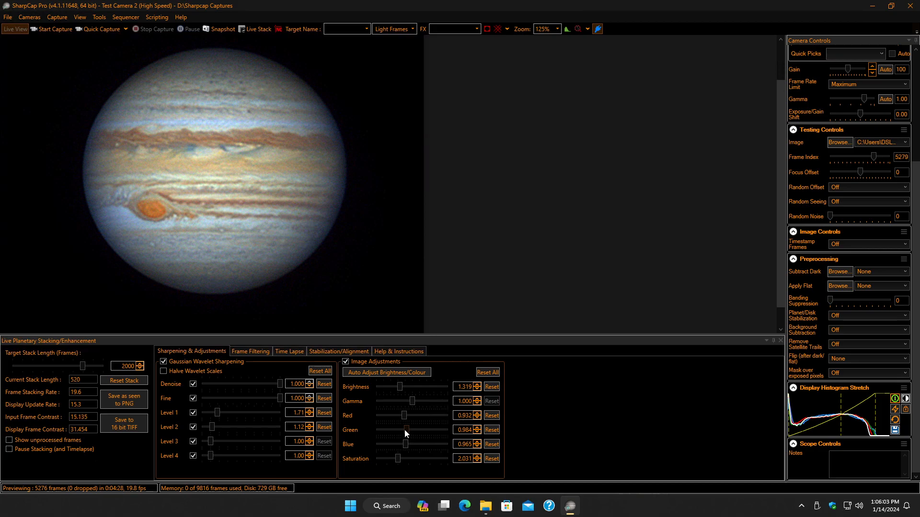
{"action": "left_click_drag", "start_coordinate": [406, 429], "coordinate": [404, 428]}
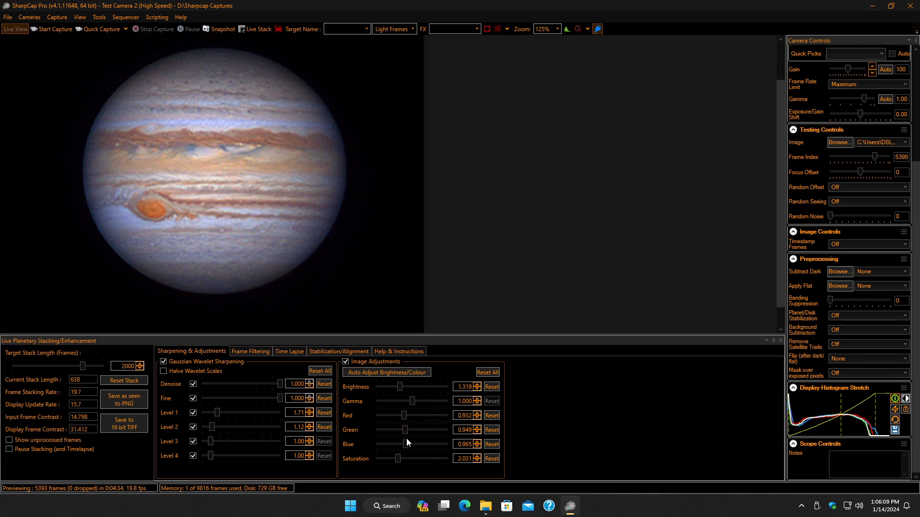
{"action": "left_click_drag", "start_coordinate": [404, 441], "coordinate": [403, 442]}
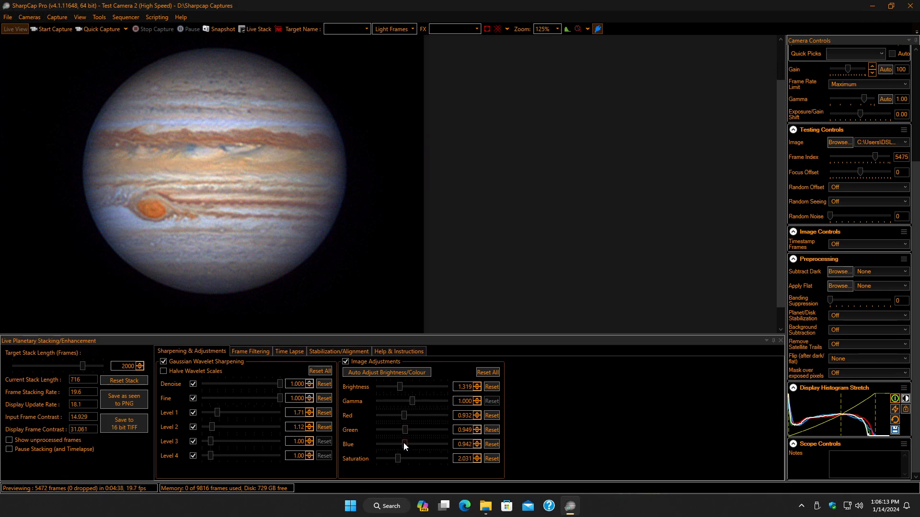
{"action": "left_click_drag", "start_coordinate": [404, 442], "coordinate": [404, 442]}
Auto-adjust Jupiter's brightness and colour, darken the display stretch's midtones slightly, and set Brightness to 1.339.
{"action": "left_click", "coordinate": [400, 373]}
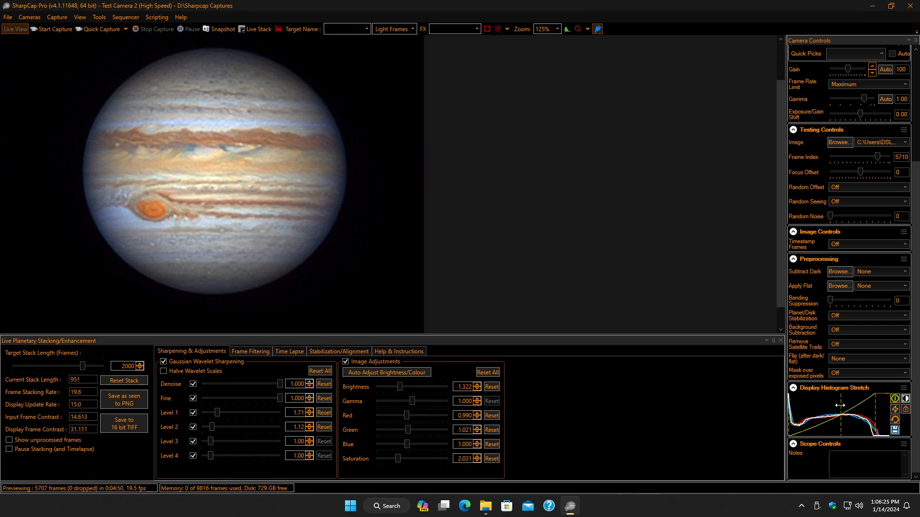
{"action": "left_click_drag", "start_coordinate": [841, 402], "coordinate": [842, 401]}
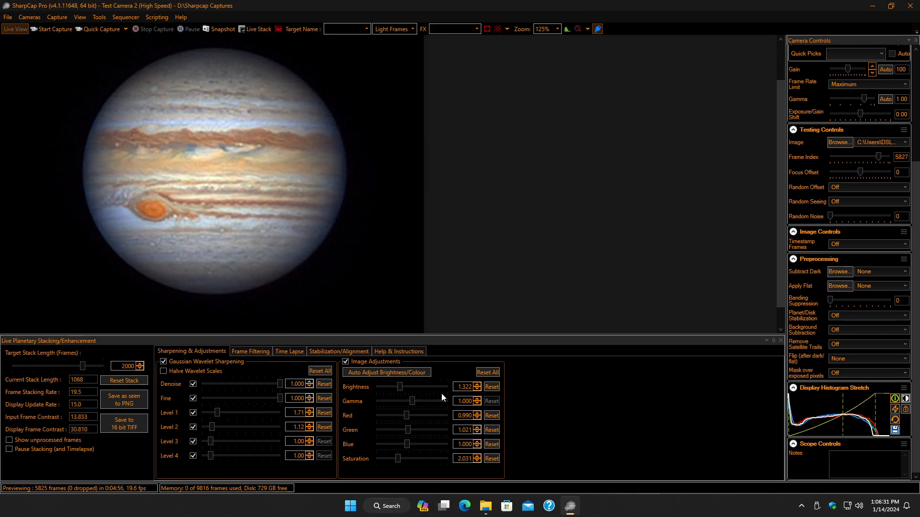
{"action": "left_click_drag", "start_coordinate": [399, 387], "coordinate": [400, 384]}
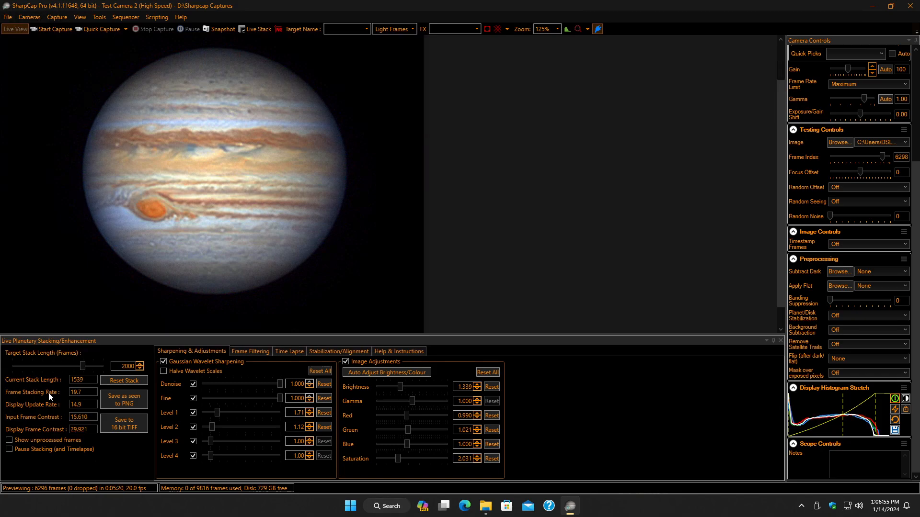
Switch repeatedly between the unprocessed frames and the enhanced Jupiter stack to compare their detail.
{"action": "left_click", "coordinate": [9, 440]}
{"action": "left_click", "coordinate": [9, 440]}
{"action": "left_click", "coordinate": [9, 441]}
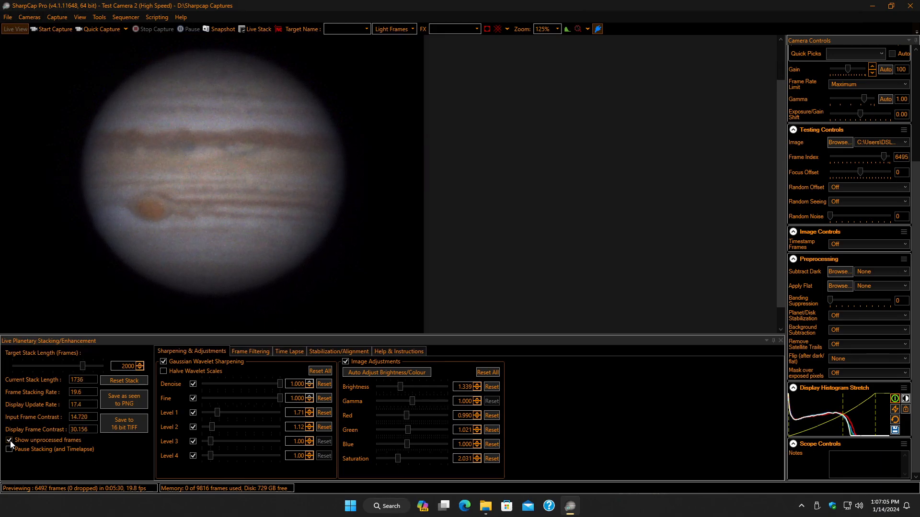
{"action": "left_click", "coordinate": [9, 441]}
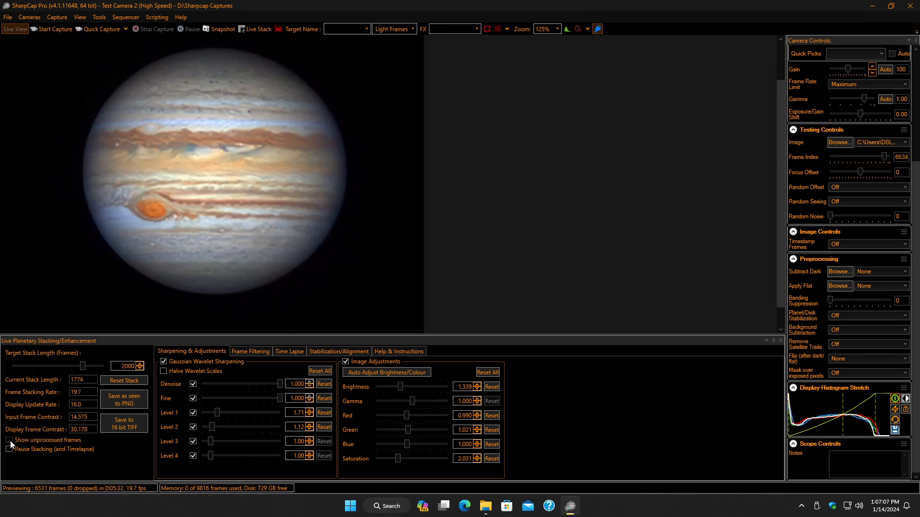
{"action": "left_click", "coordinate": [10, 441]}
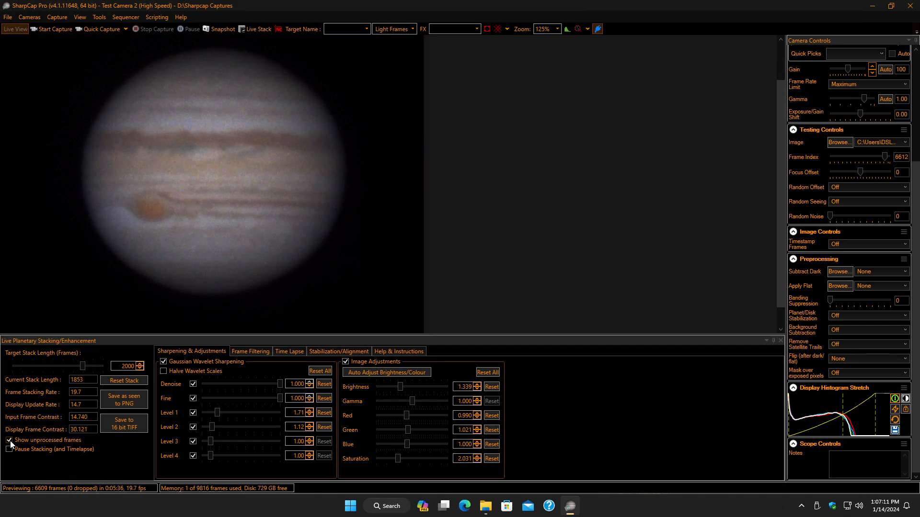
{"action": "left_click", "coordinate": [10, 441]}
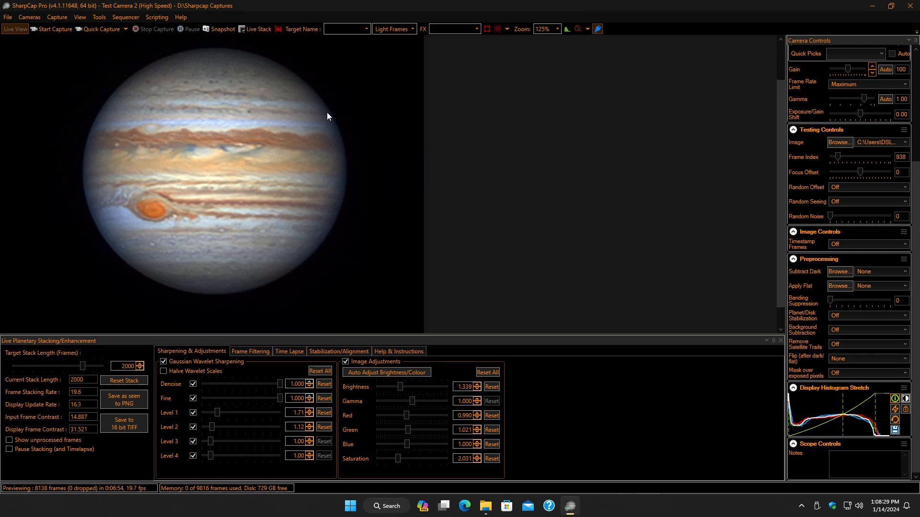
Raise the target stack length to 3000 frames.
{"action": "left_click", "coordinate": [139, 364]}
{"action": "left_click", "coordinate": [140, 365]}
{"action": "left_click", "coordinate": [140, 365]}
{"action": "left_click", "coordinate": [139, 365]}
{"action": "left_click", "coordinate": [140, 365]}
{"action": "left_click", "coordinate": [140, 364]}
{"action": "left_click", "coordinate": [140, 365]}
{"action": "left_click", "coordinate": [140, 364]}
{"action": "left_click", "coordinate": [140, 364]}
{"action": "left_click", "coordinate": [140, 365]}
{"action": "left_click", "coordinate": [140, 365]}
{"action": "left_click", "coordinate": [139, 368]}
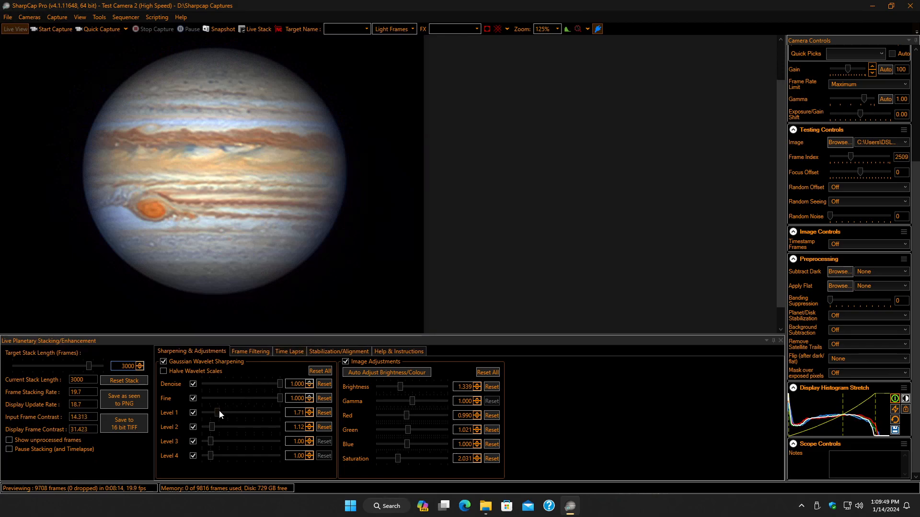
Raise the display stretch's black point slightly, trying Level 1 sharpening at 4.43 before returning it to 1.71.
{"action": "left_click_drag", "start_coordinate": [220, 411], "coordinate": [231, 413]}
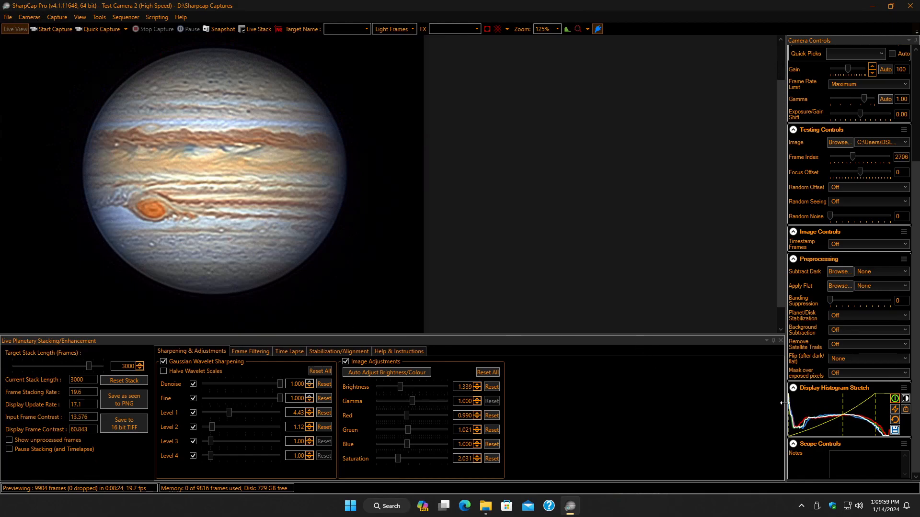
{"action": "left_click_drag", "start_coordinate": [790, 402], "coordinate": [795, 402]}
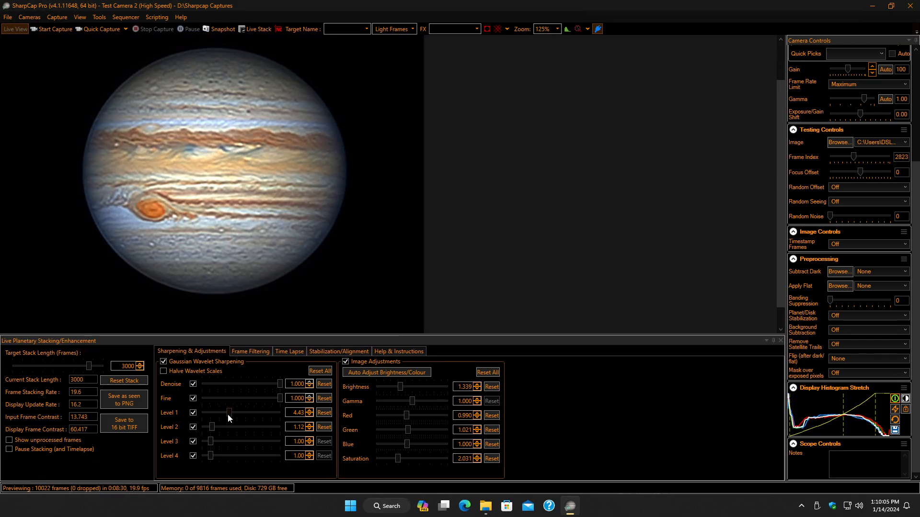
{"action": "left_click_drag", "start_coordinate": [229, 413], "coordinate": [218, 412]}
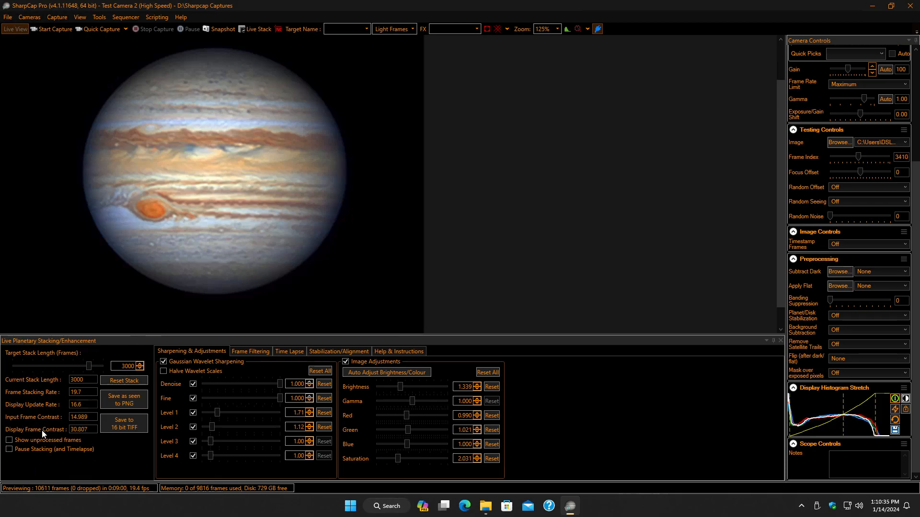
Compare the unprocessed frames with the 3000-frame Jupiter stack.
{"action": "left_click", "coordinate": [10, 441]}
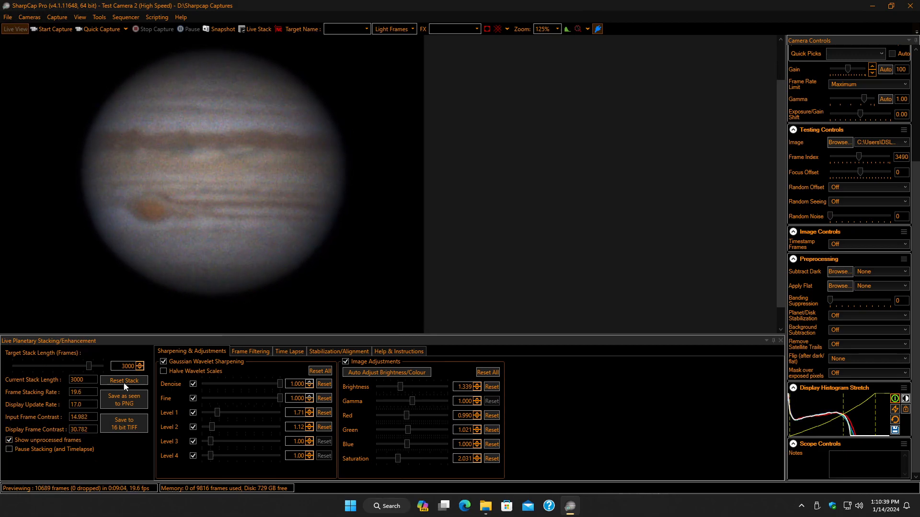
{"action": "left_click", "coordinate": [10, 441]}
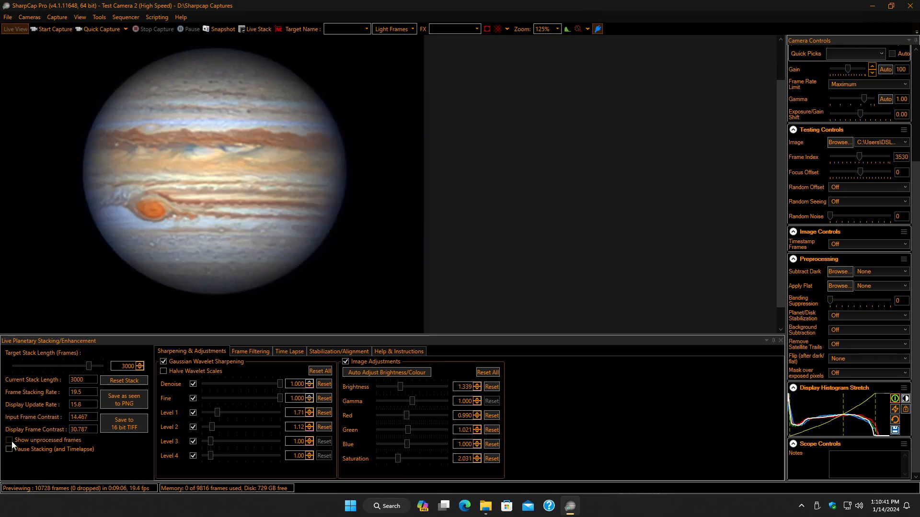